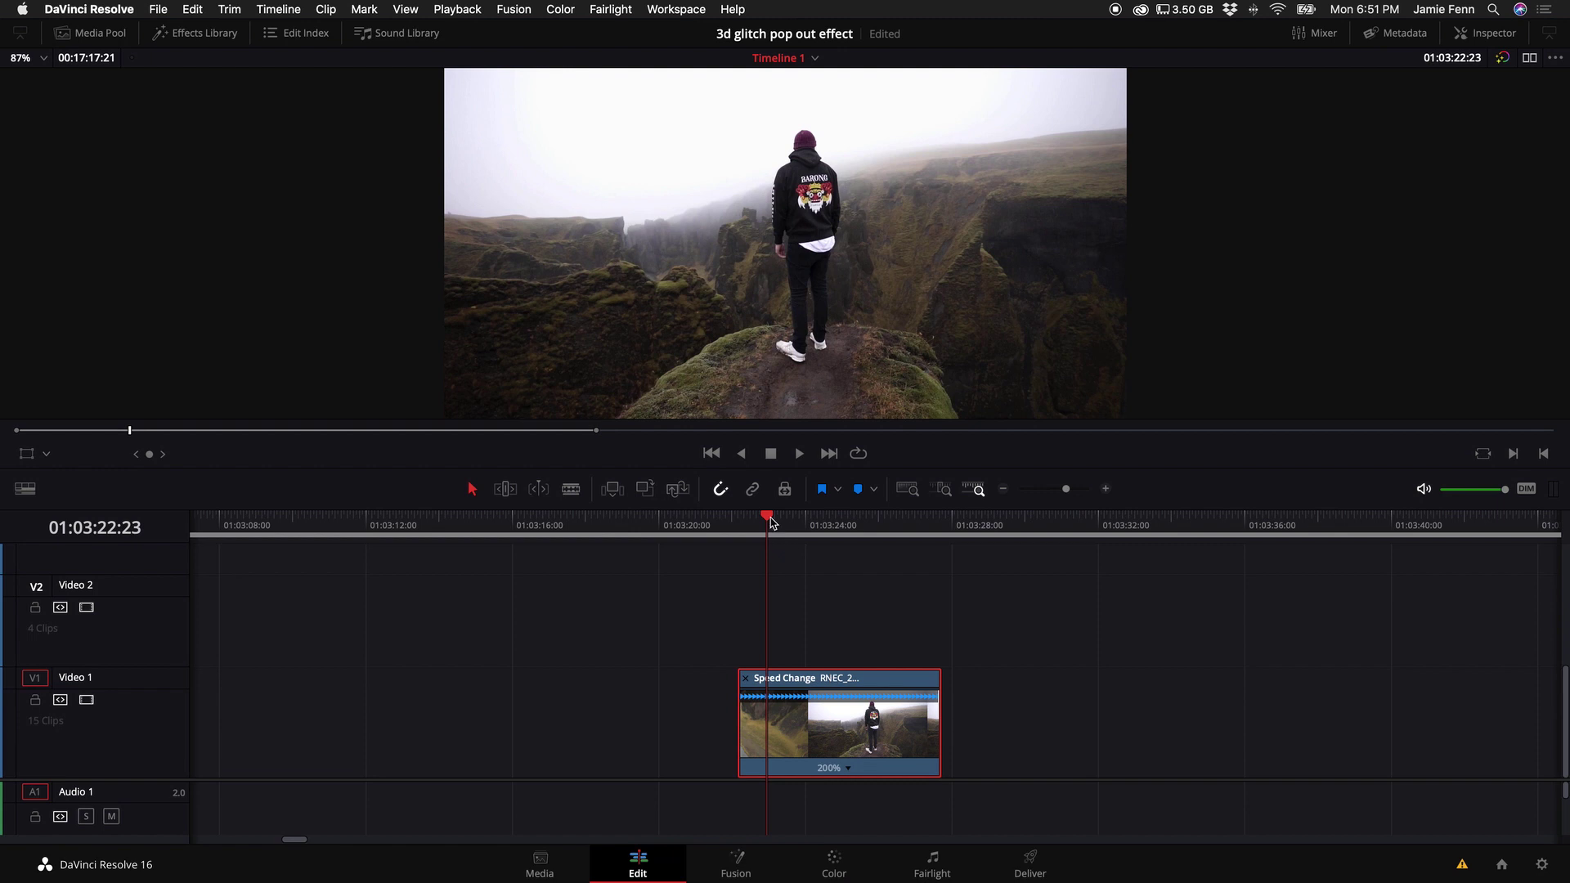
Duplicate the footage clip onto Video 2 and turn the copy into a freeze frame at 01:03:23:11
mouse_move(771, 522)
mouse_down()
mouse_move(792, 519)
mouse_move(750, 529)
mouse_up()
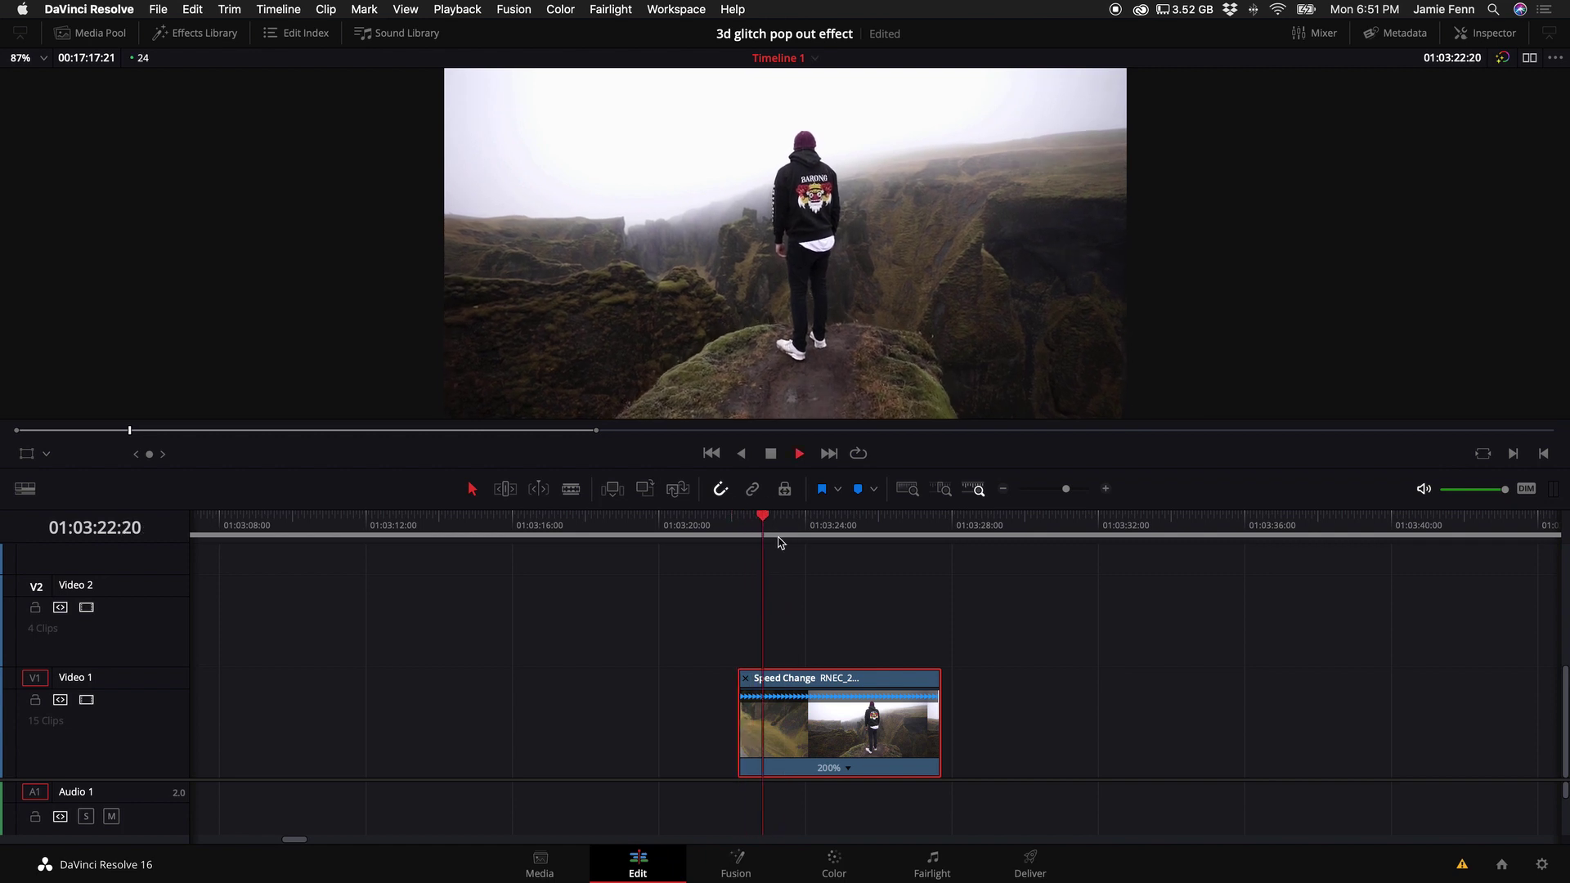
key(space)
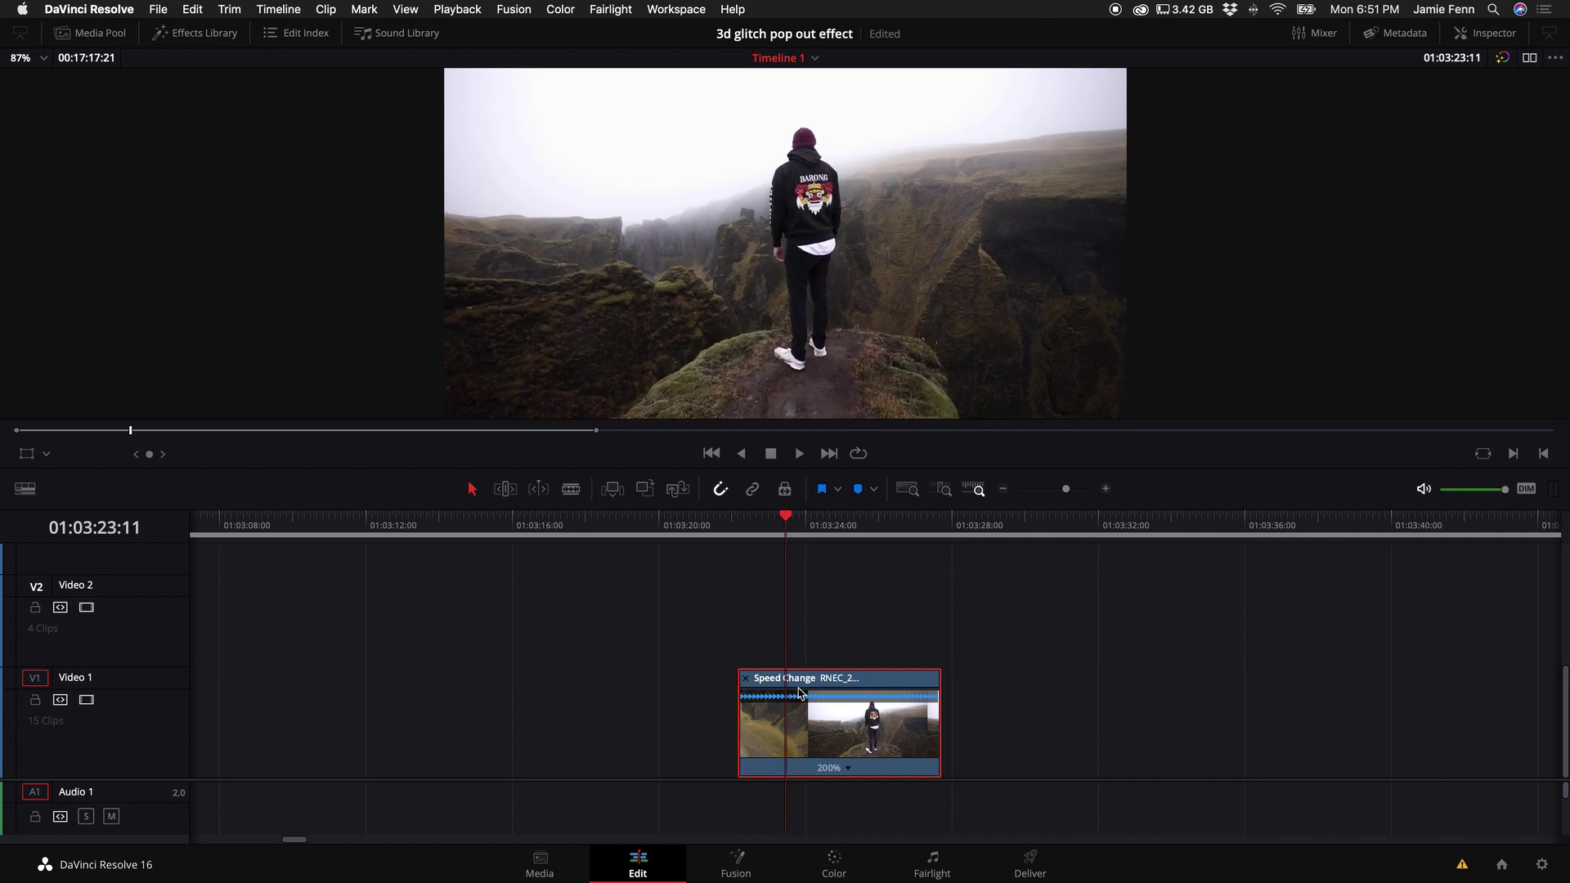
drag(818, 681, 816, 636)
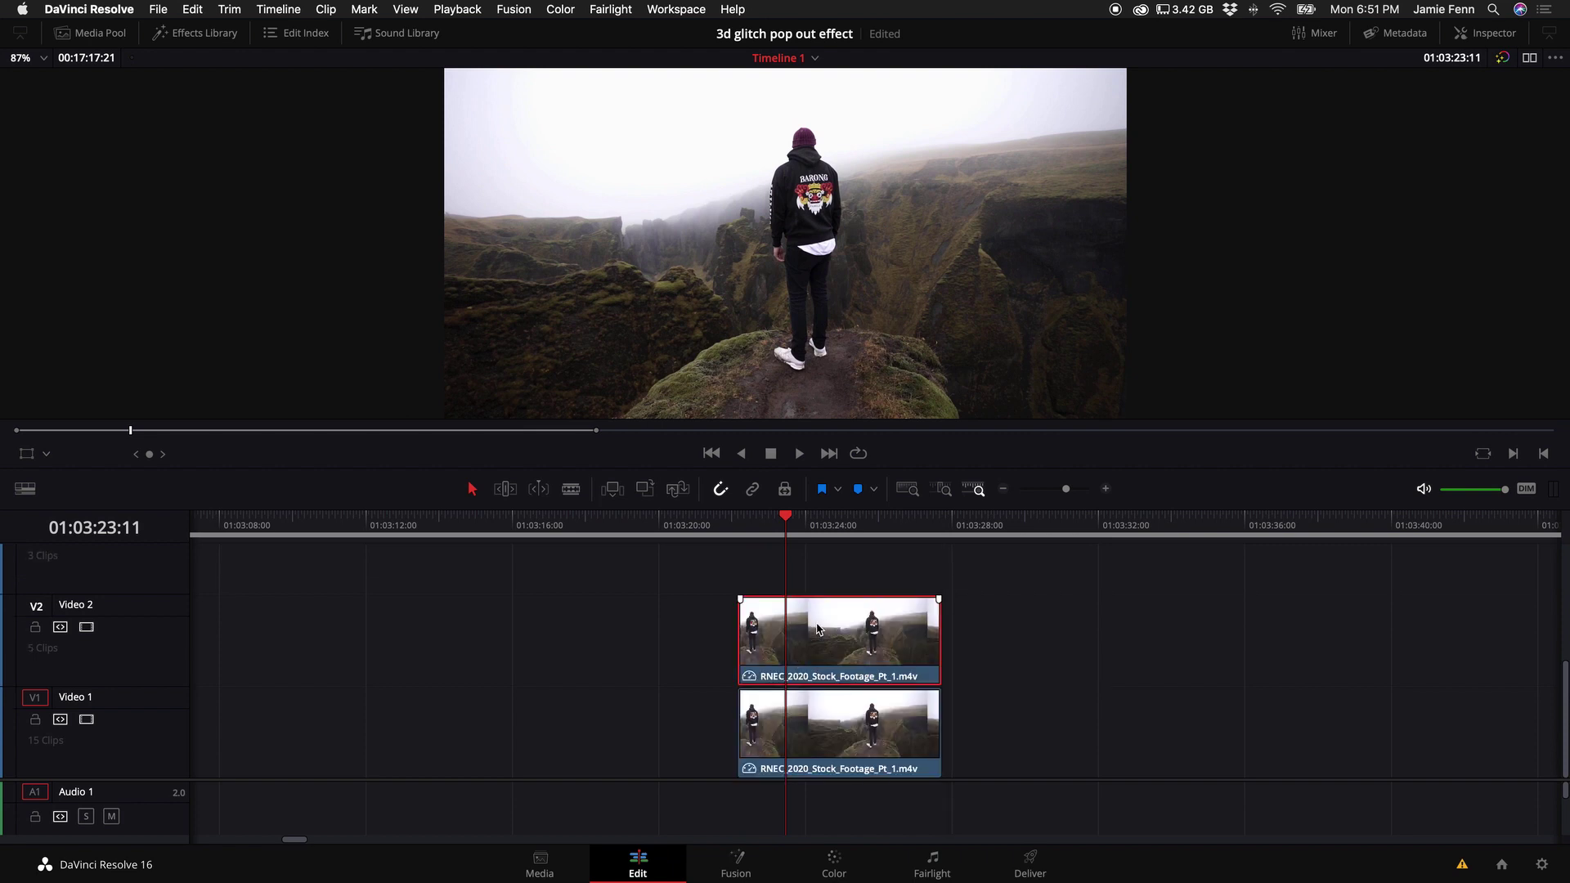
click(326, 10)
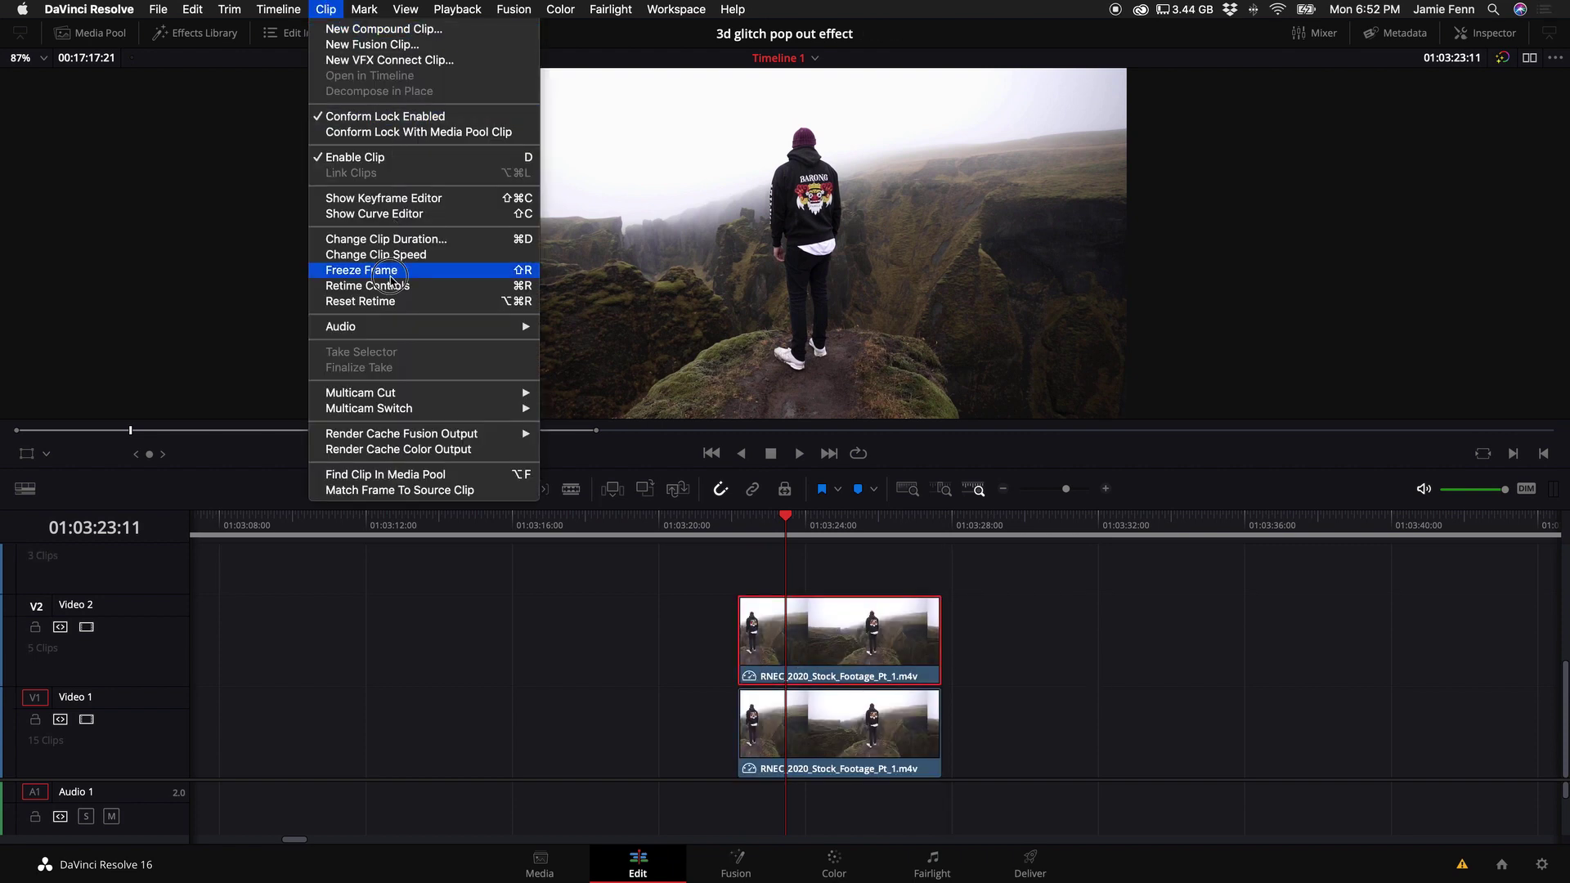
click(390, 278)
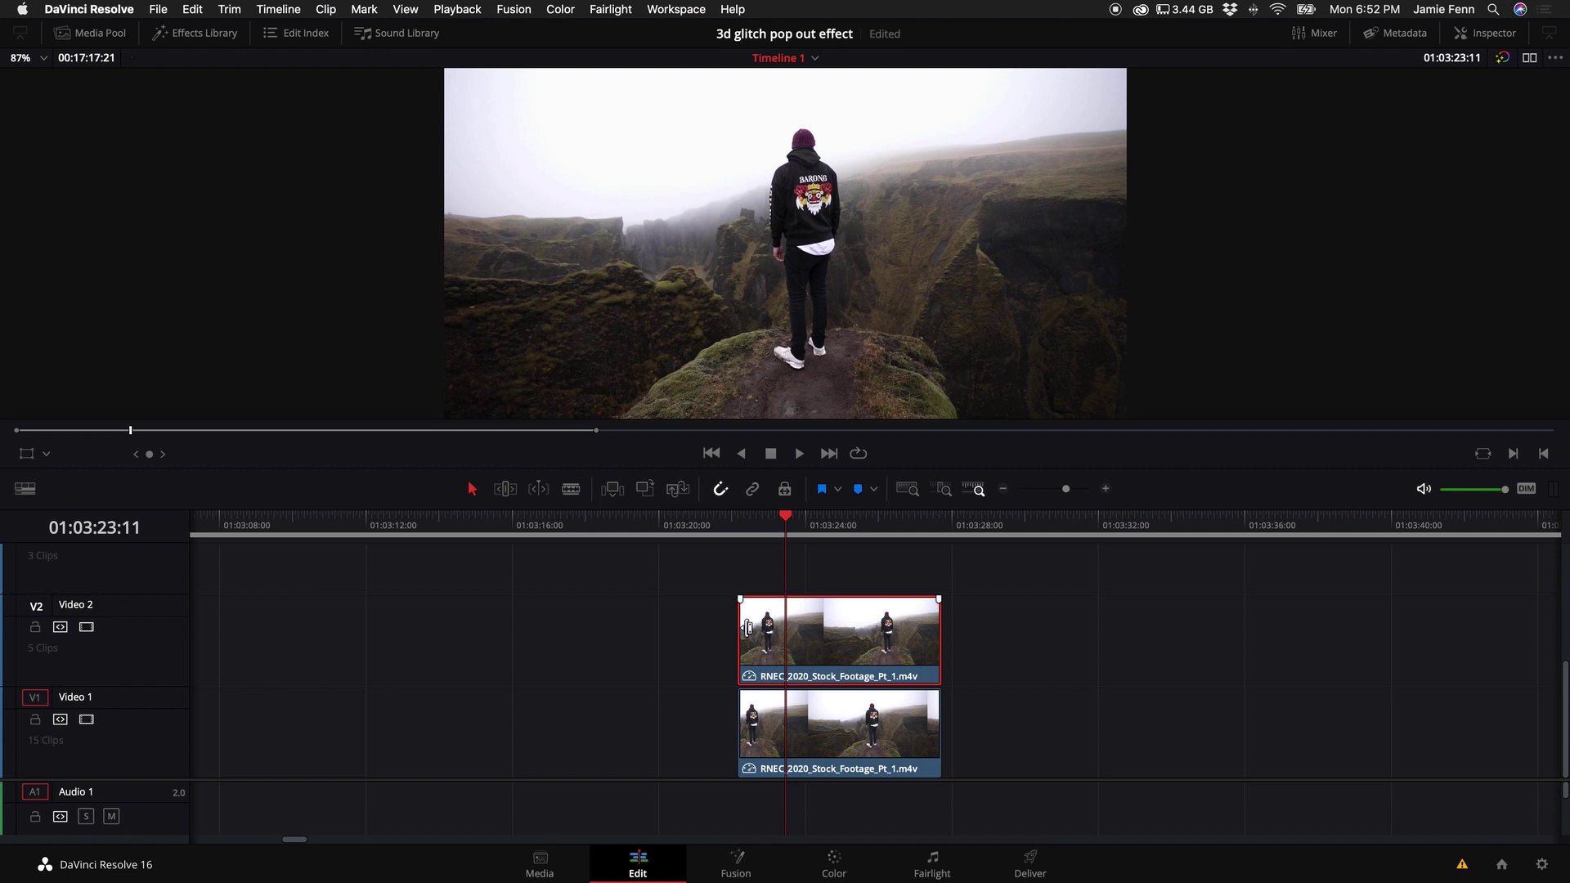
Trim the start of the freeze-frame clip to the playhead and move the clip up to Video 3
drag(745, 628, 786, 630)
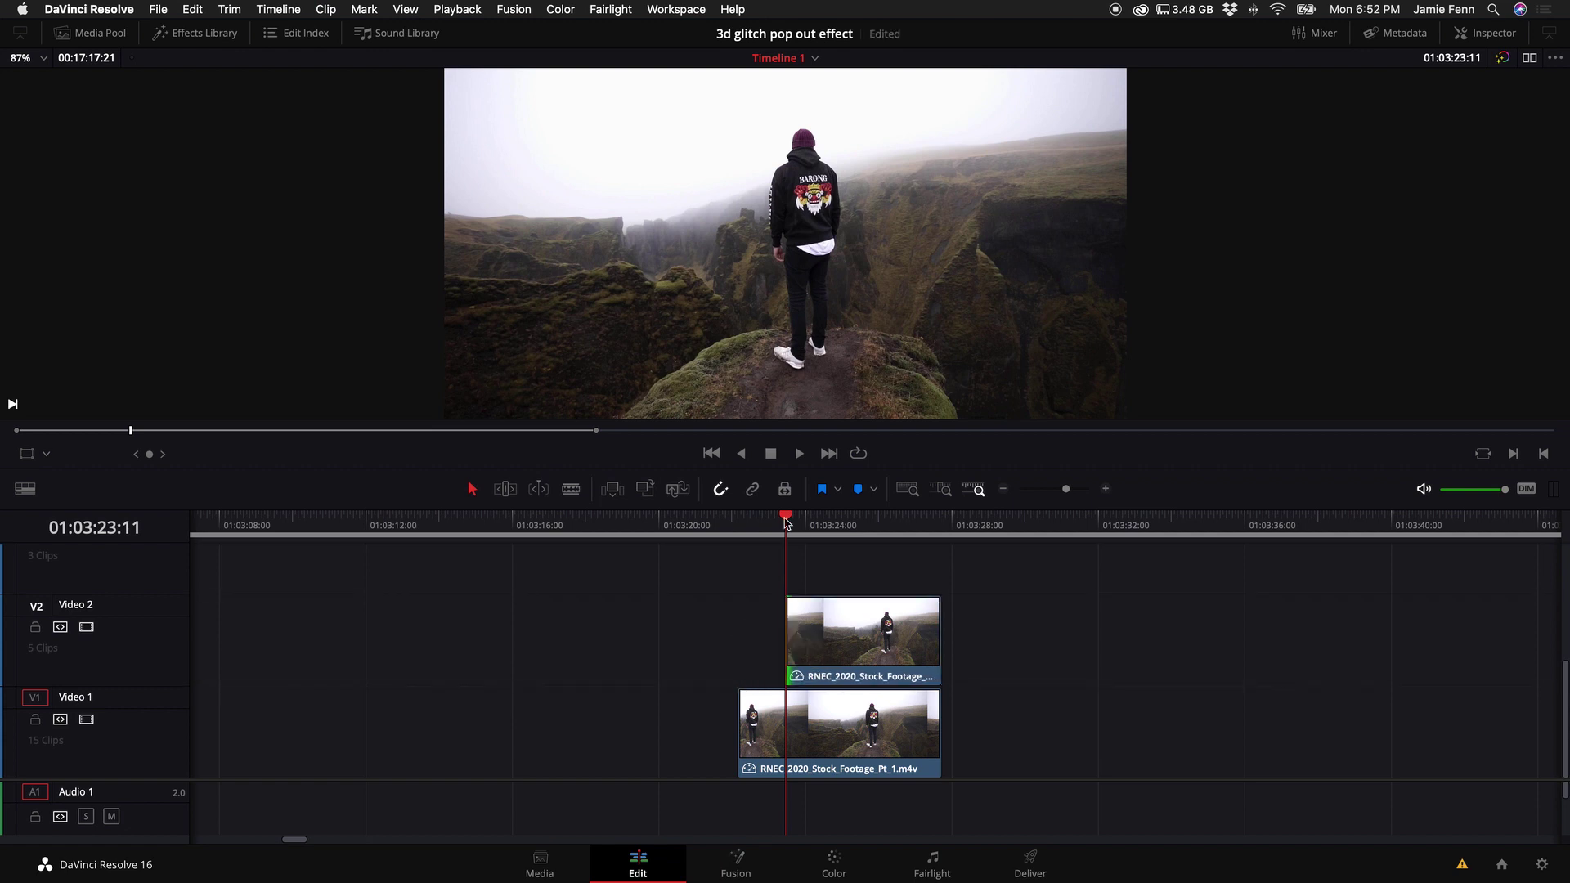
drag(785, 522, 809, 522)
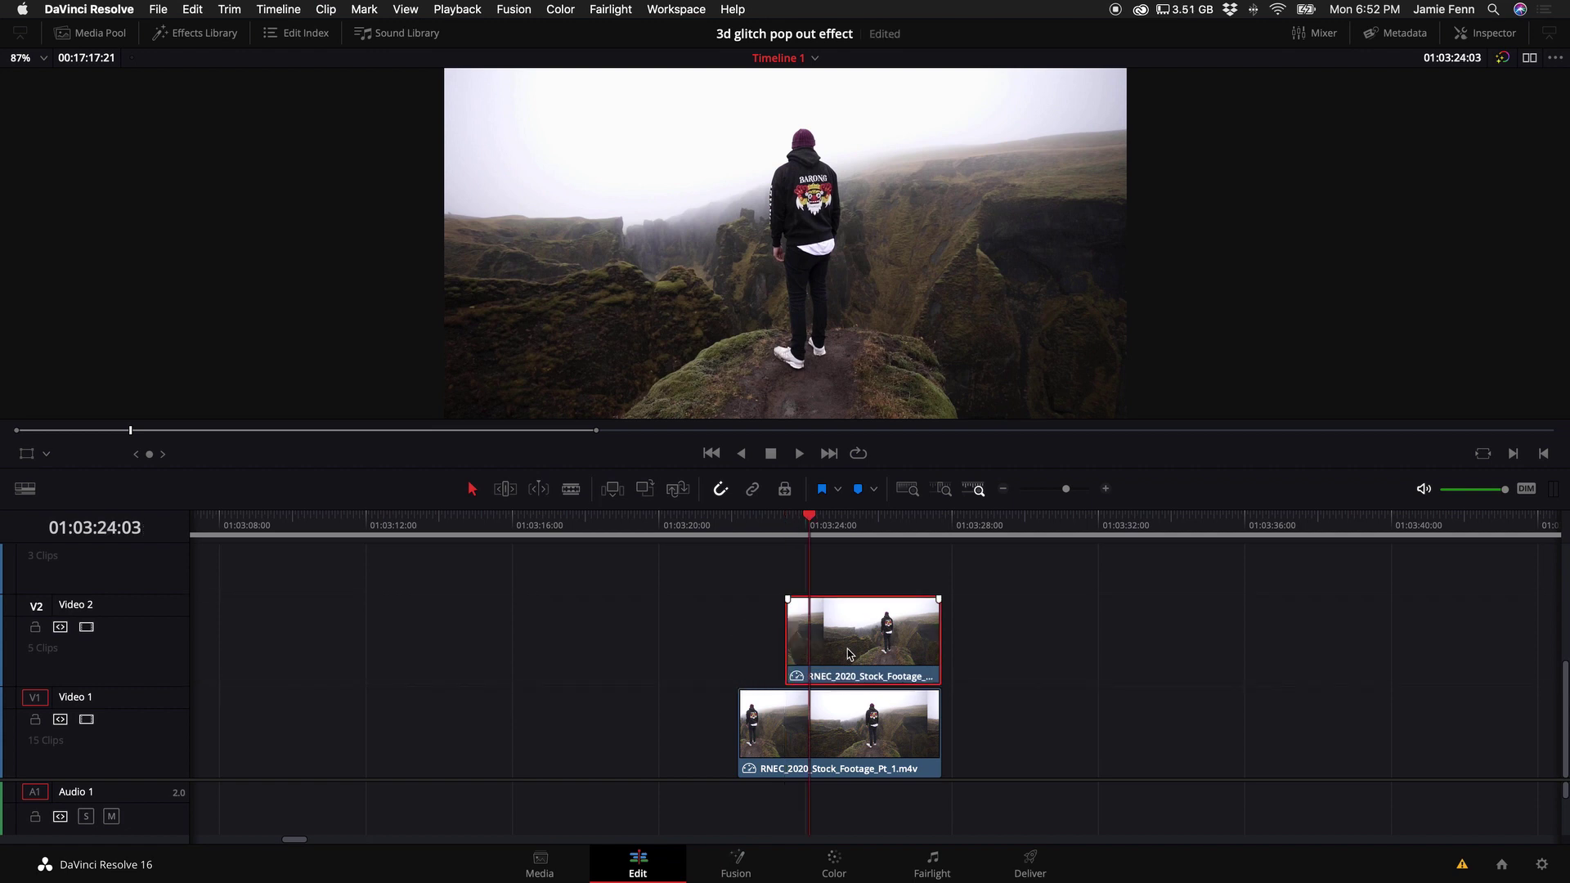
drag(847, 642, 846, 587)
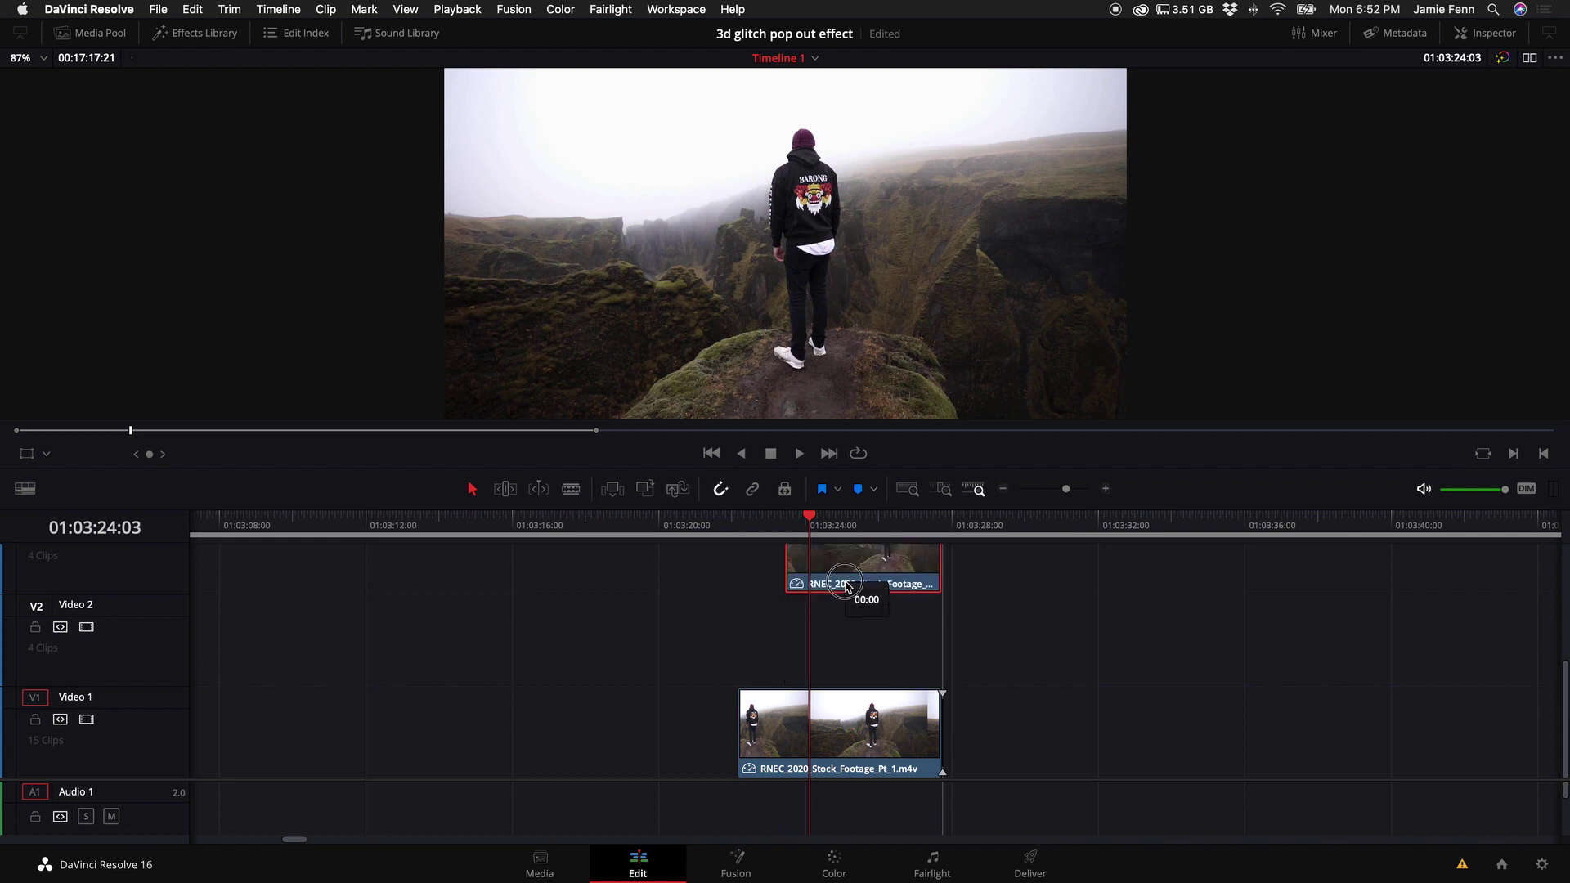
Duplicate the footage clip onto Video 2 as a second freeze frame at 01:03:25:06, trimmed to start at the playhead
click(784, 534)
key(space)
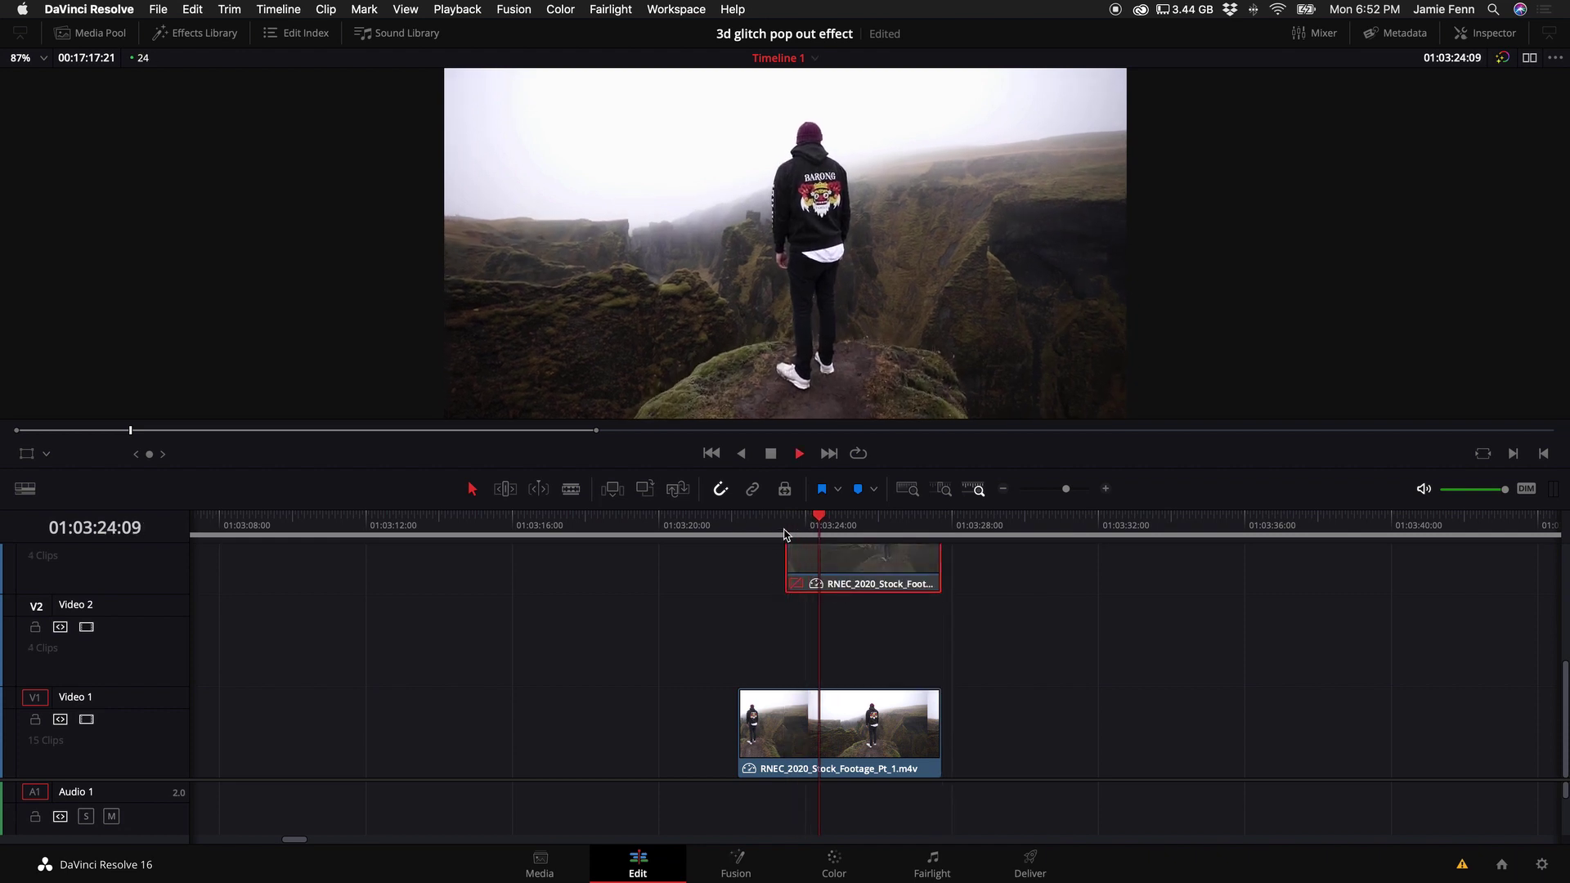
key(space)
click(850, 756)
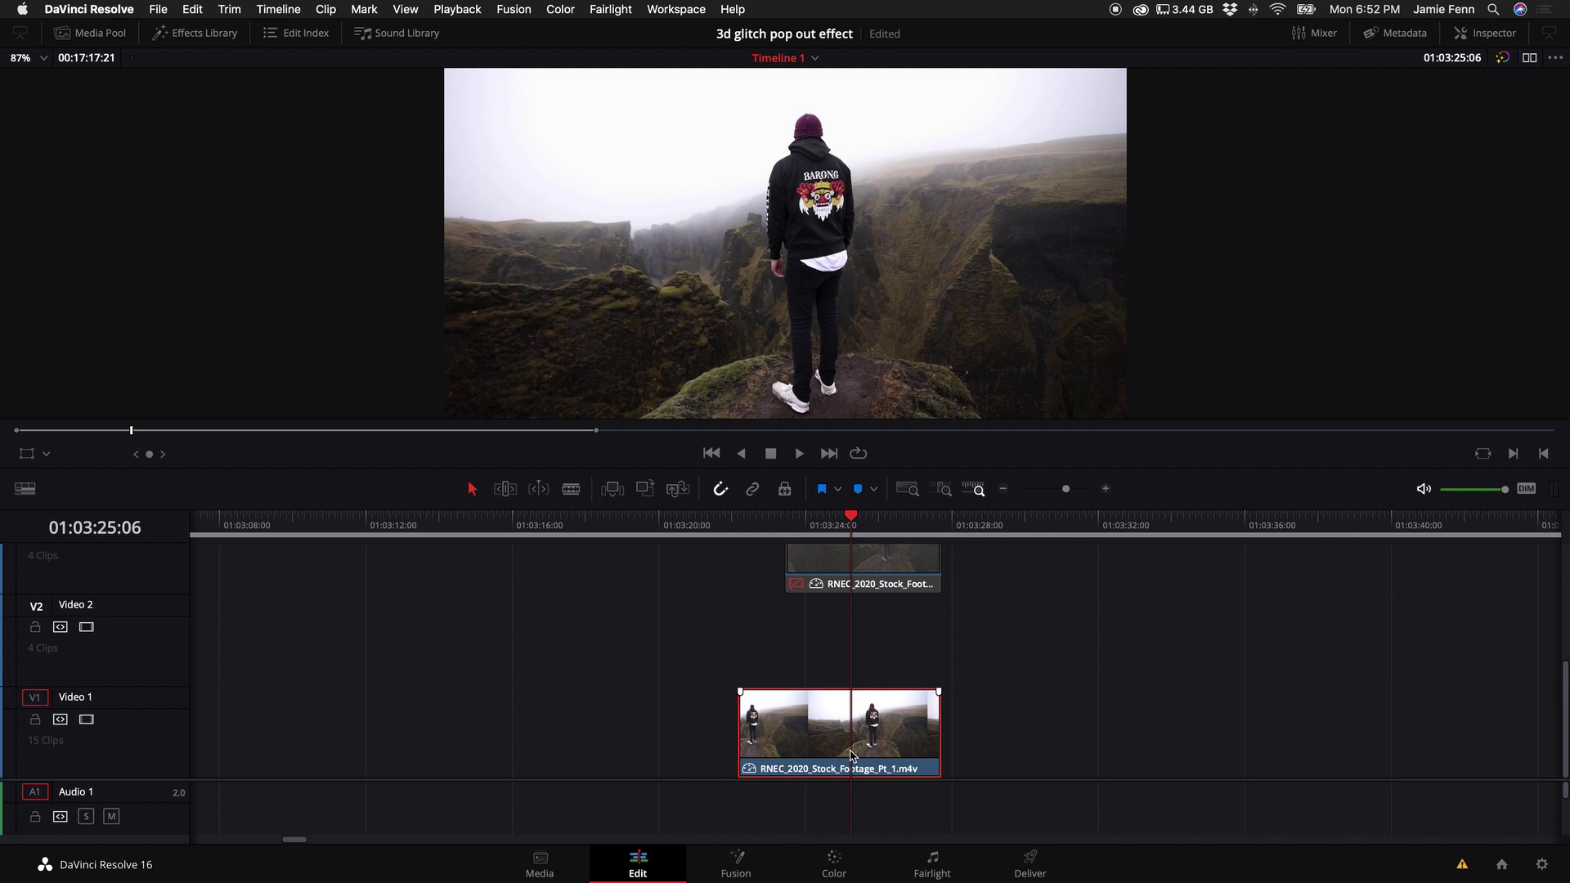
drag(850, 757, 855, 666)
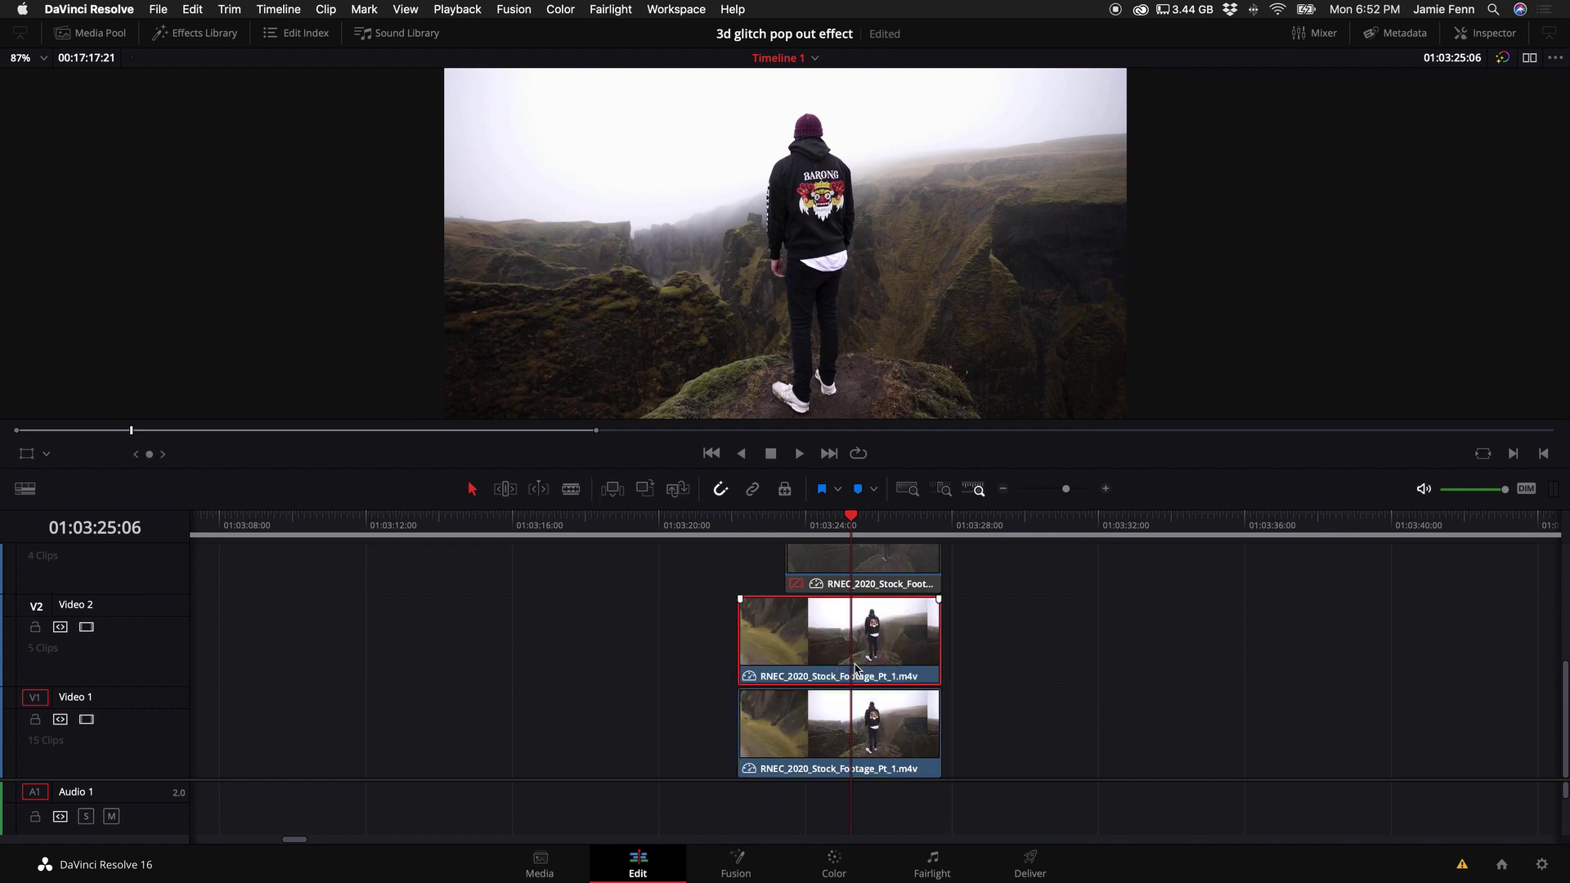
click(325, 9)
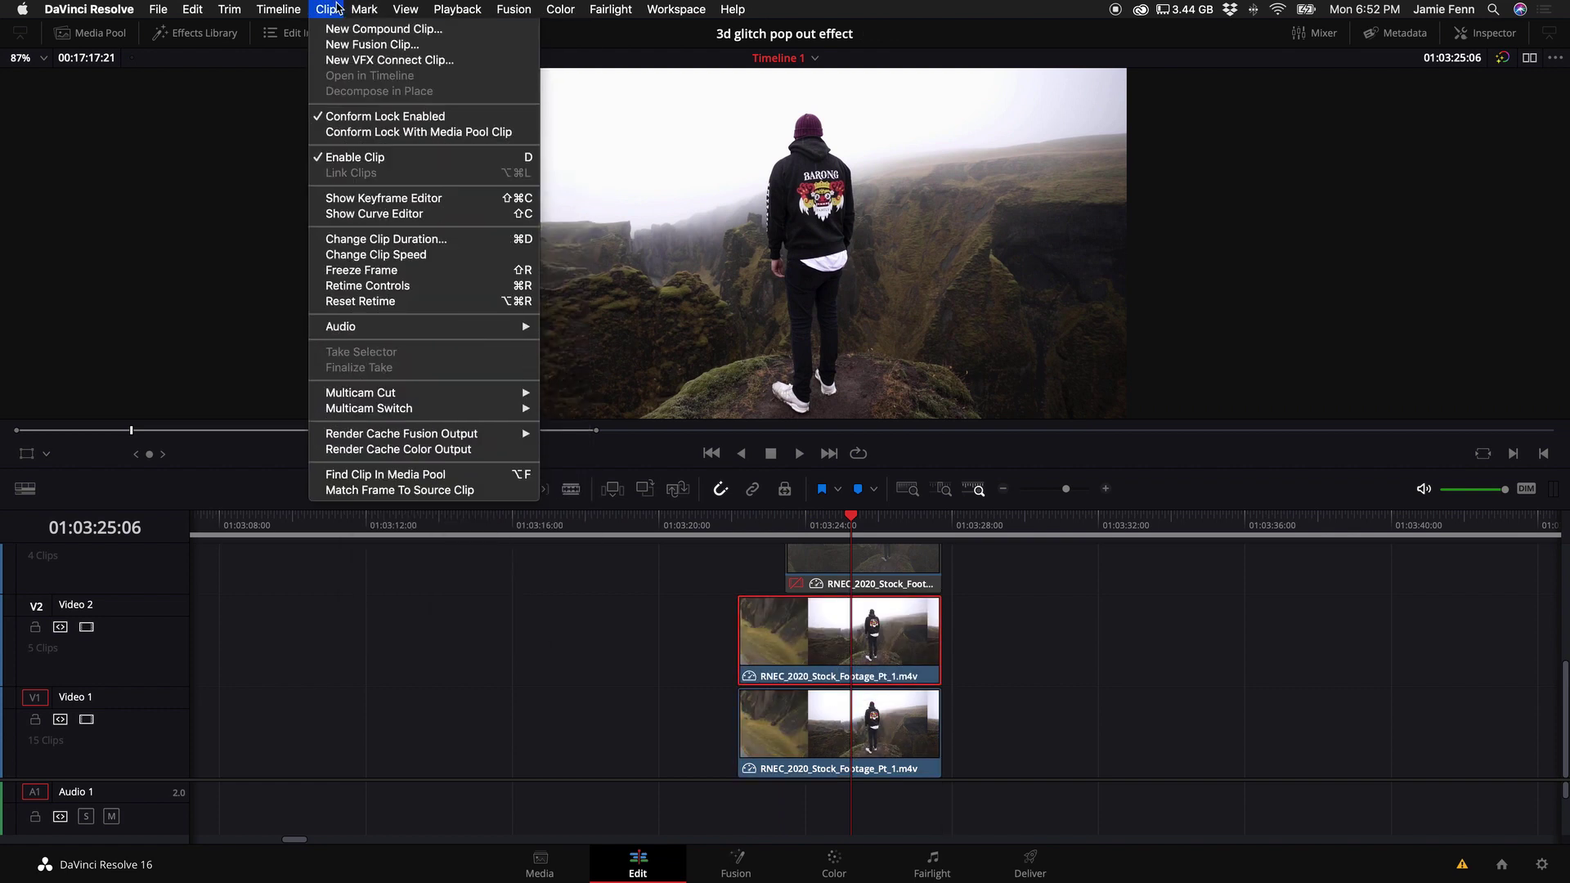
click(364, 270)
drag(756, 642, 854, 642)
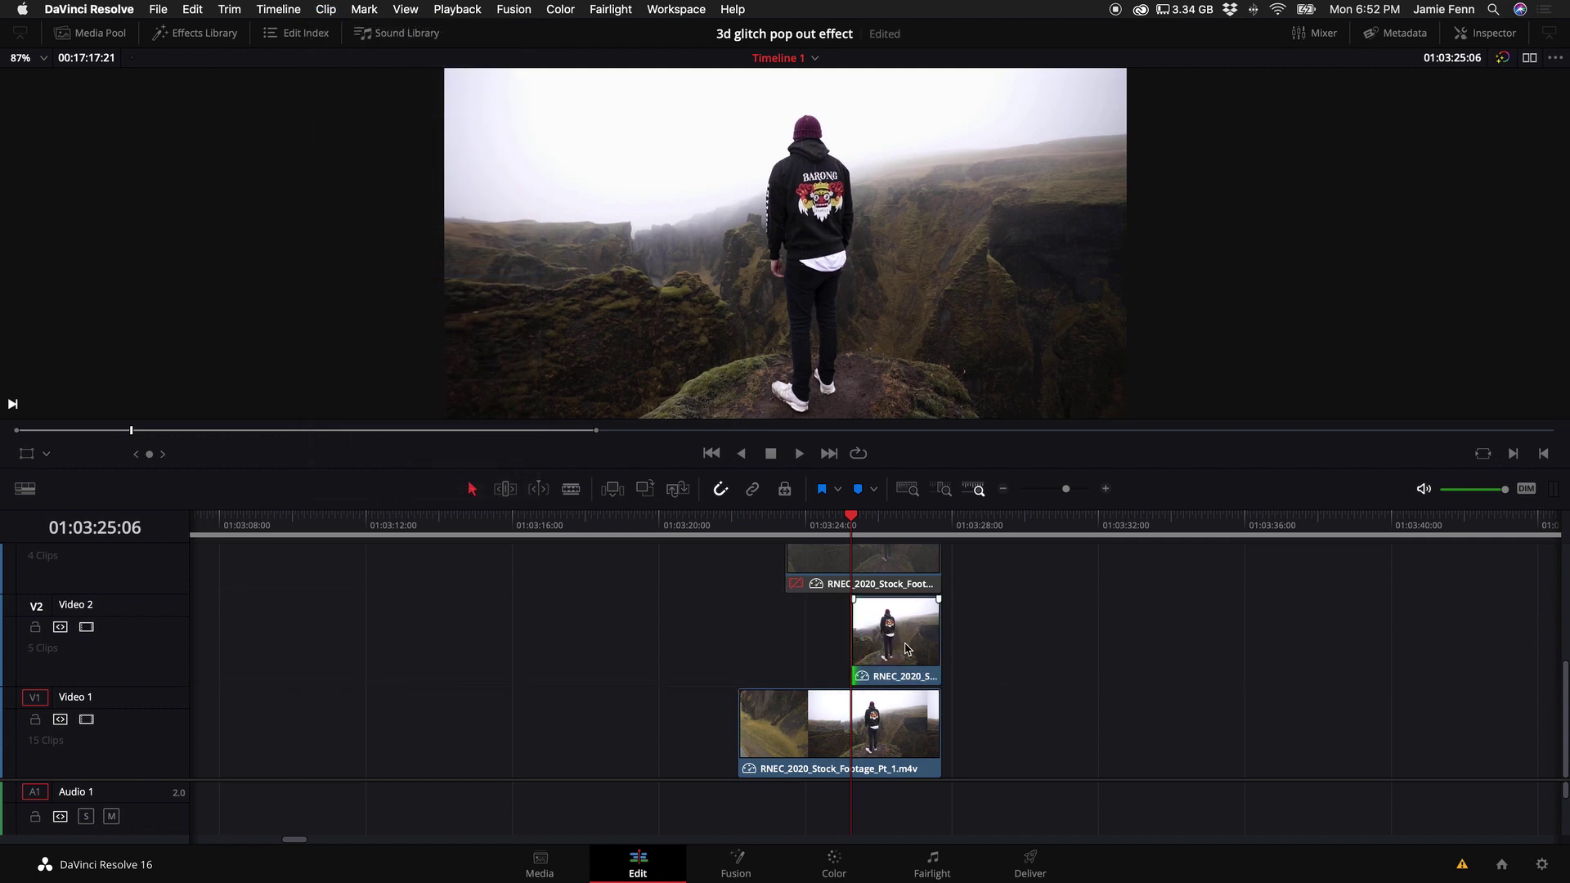
Enable both freeze-frame clips on Video 2 and Video 3
scroll(891, 574, up, 2)
click(896, 609)
drag(989, 597, 823, 736)
key(alt+v)
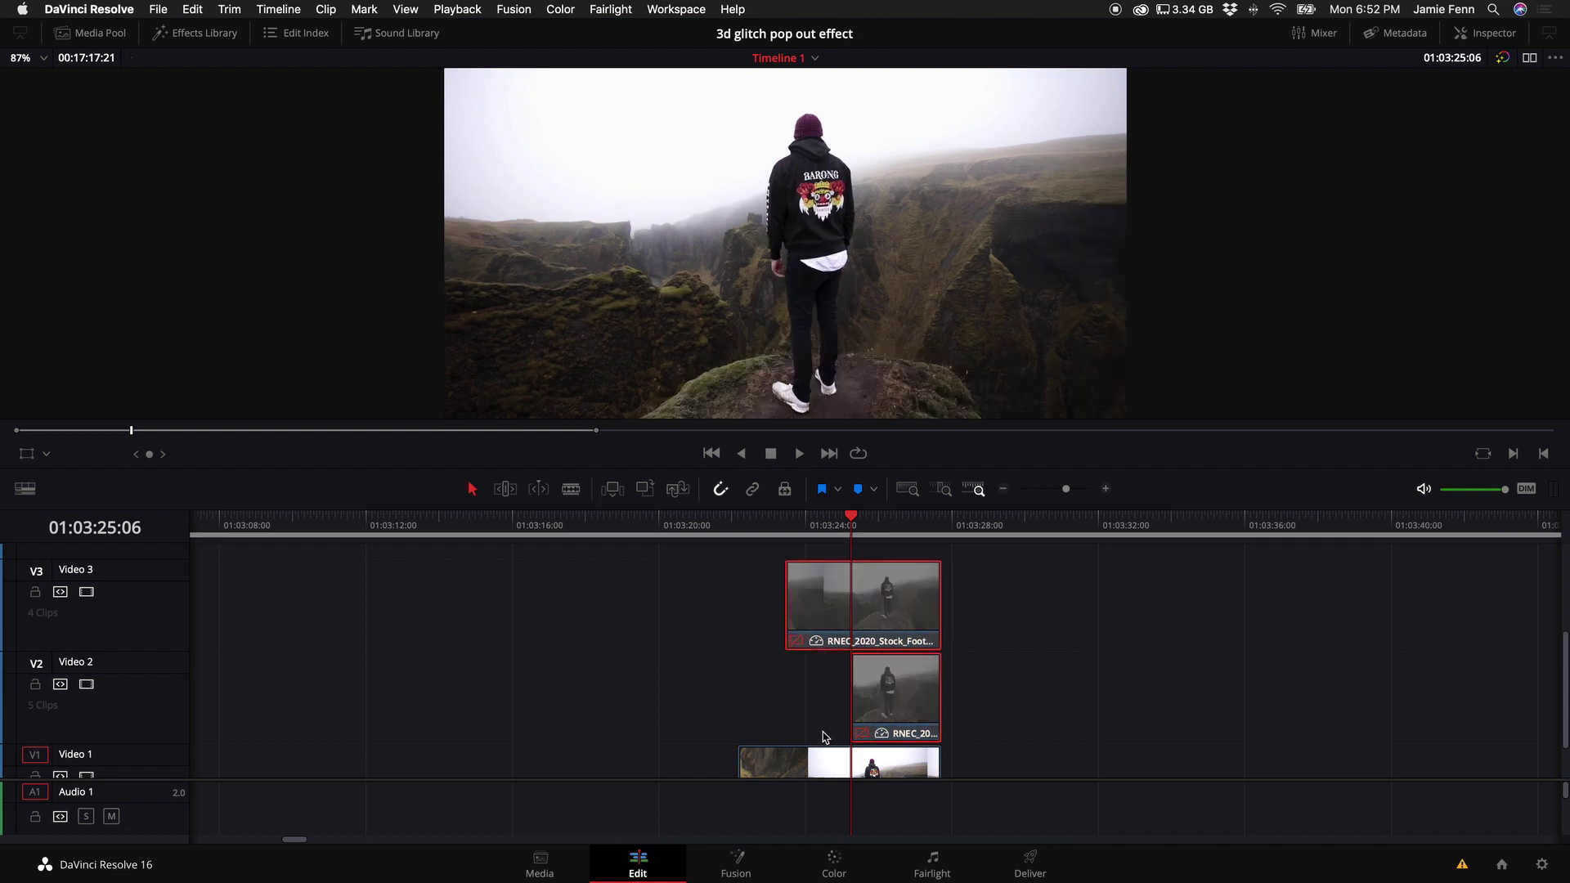
scroll(903, 696, down, 1)
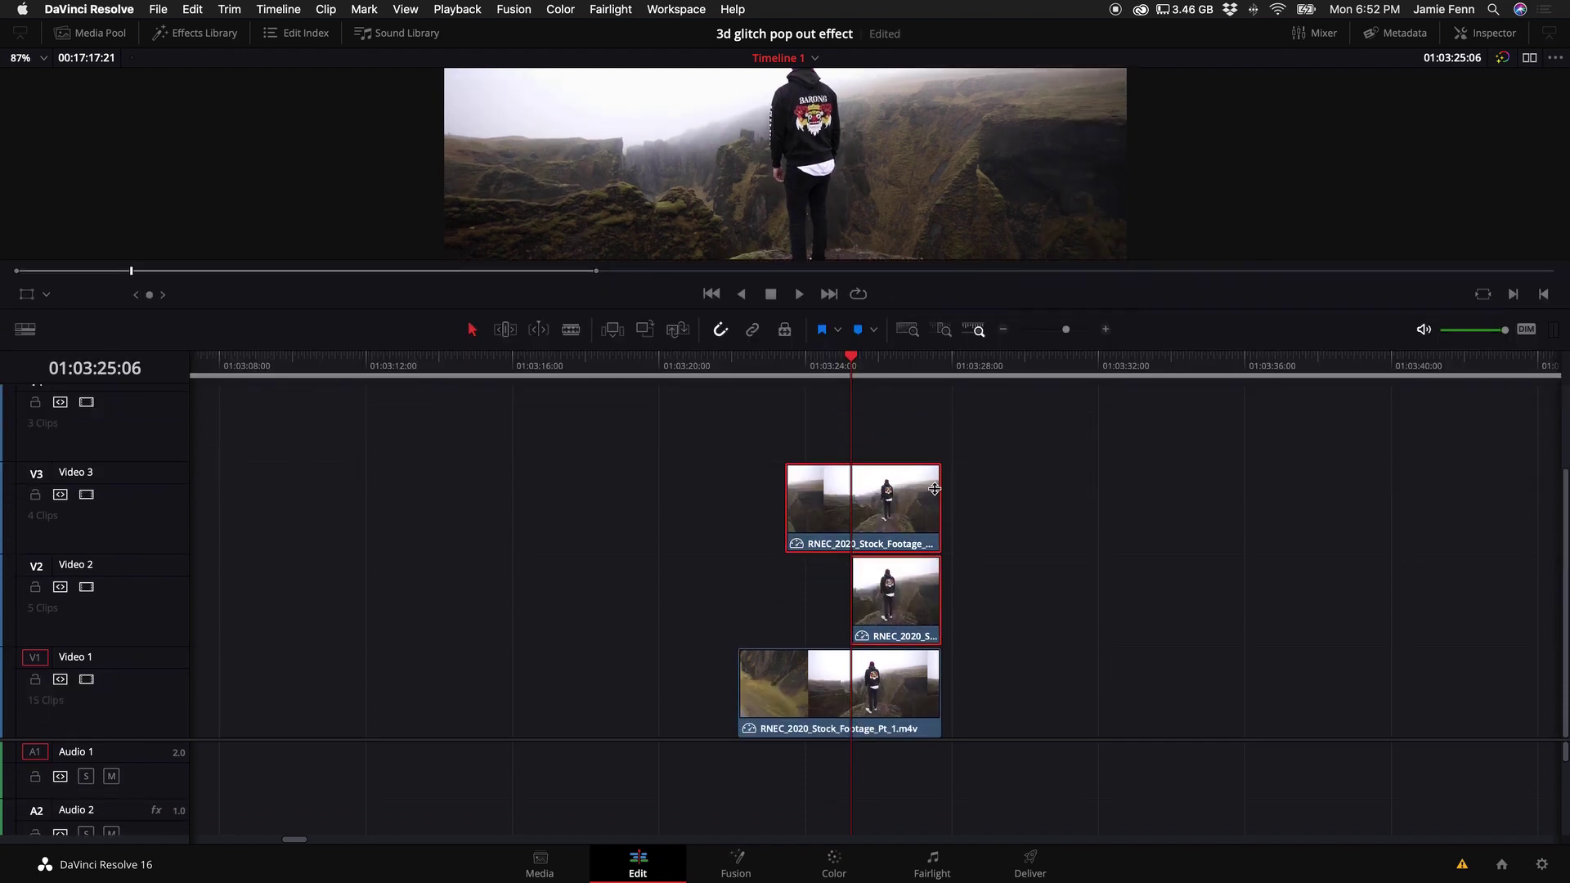
Combine the three stacked clips into a new Fusion clip and open it on the Fusion page
drag(1036, 455, 783, 713)
right_click(858, 701)
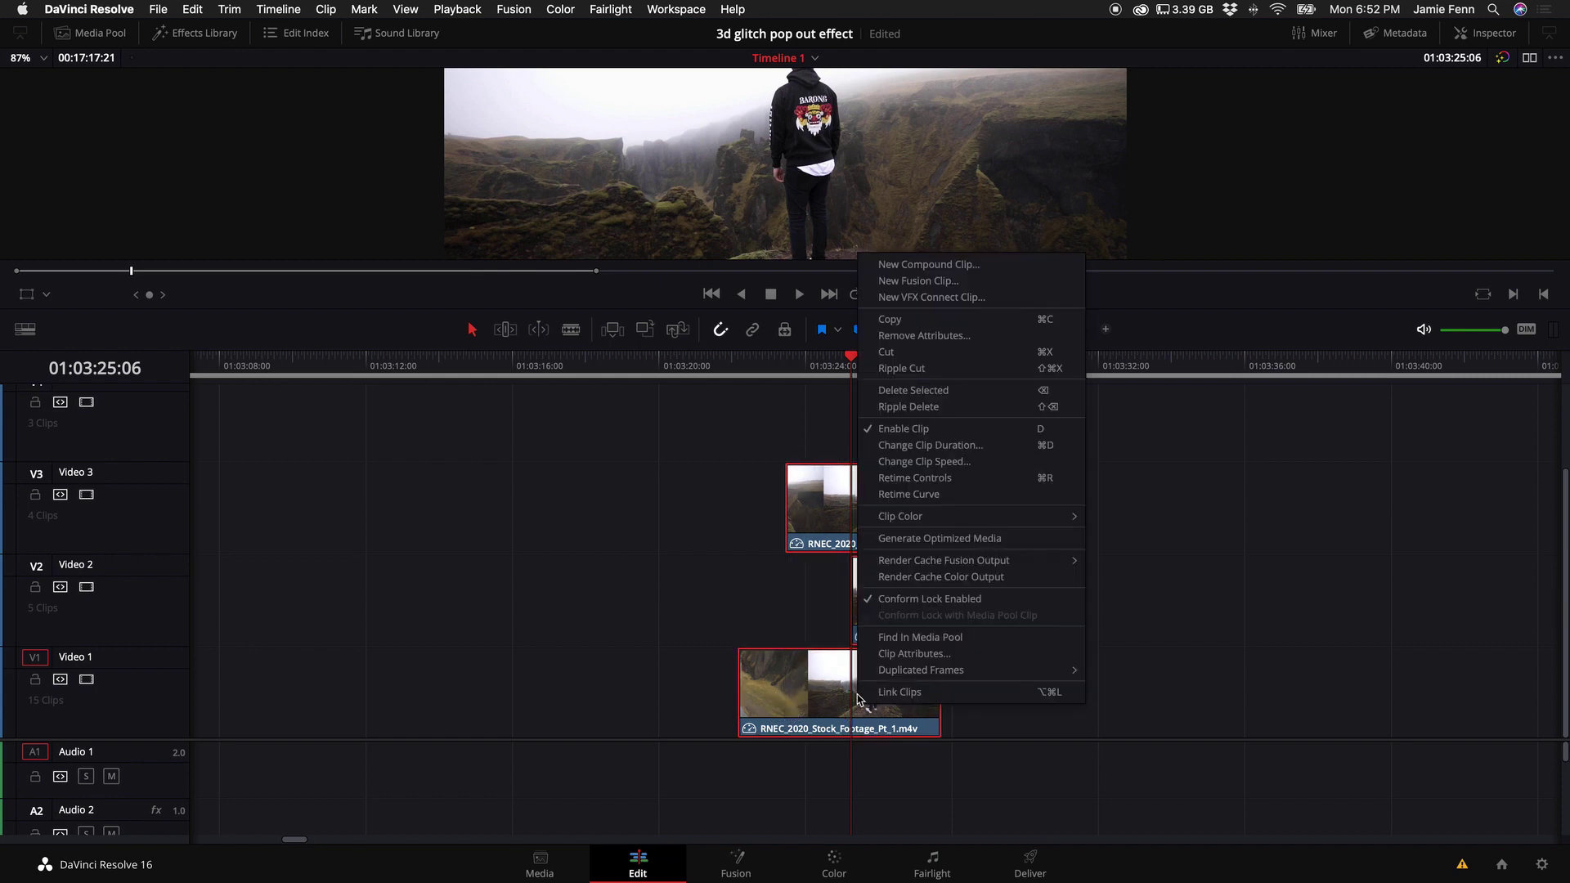
click(916, 280)
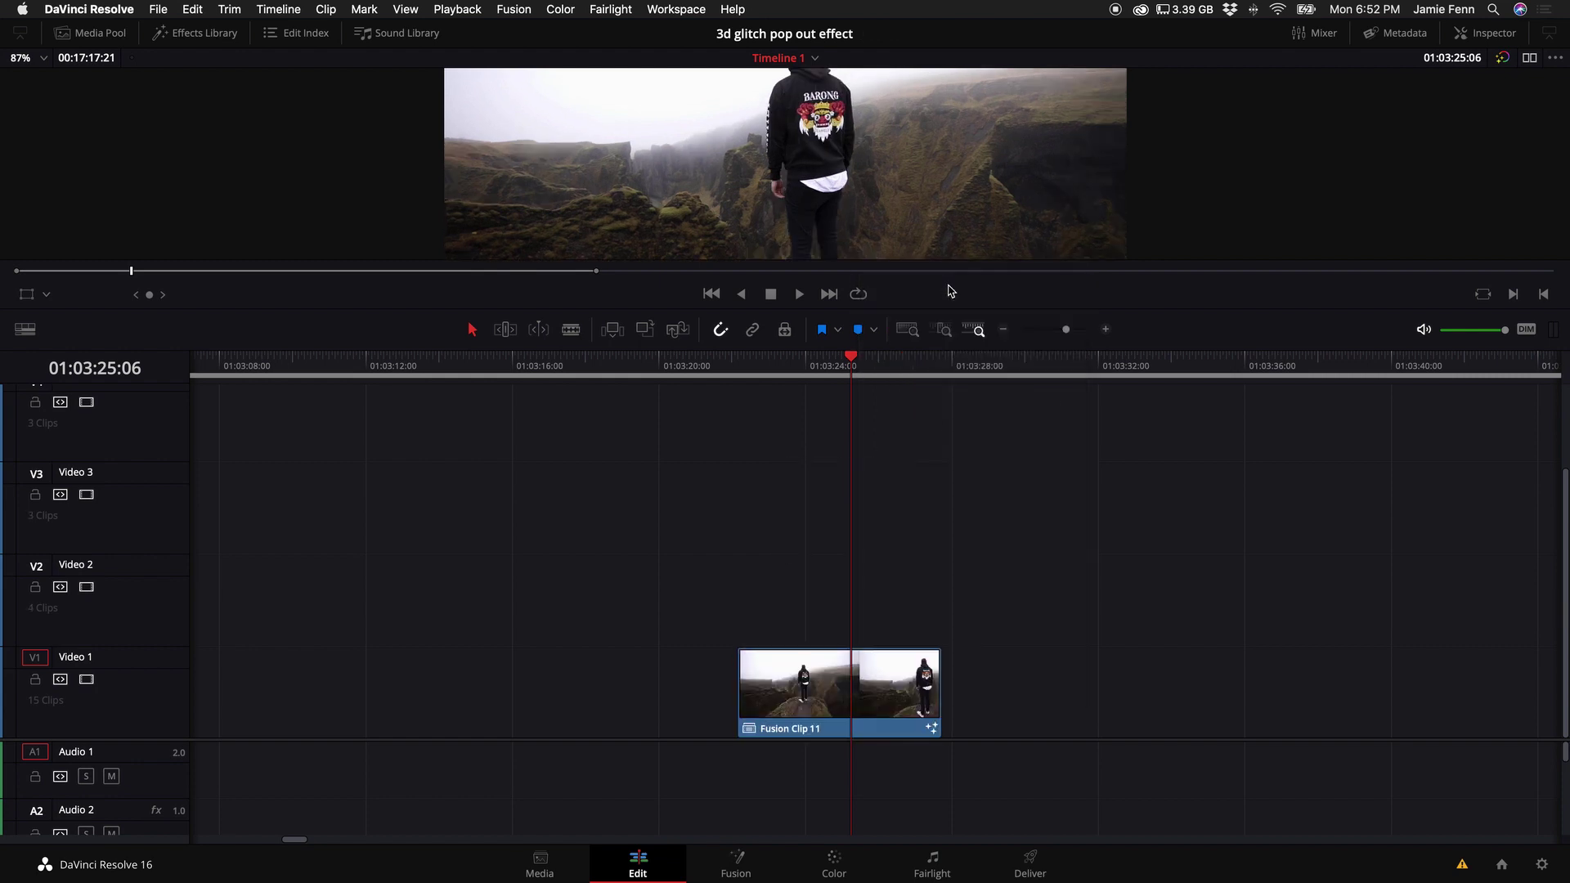
click(824, 365)
click(736, 860)
Delete the Merge1 and Merge2 nodes and place MediaIn1 in line with MediaOut1
drag(268, 579, 238, 765)
scroll(255, 700, left, 2)
drag(251, 677, 374, 752)
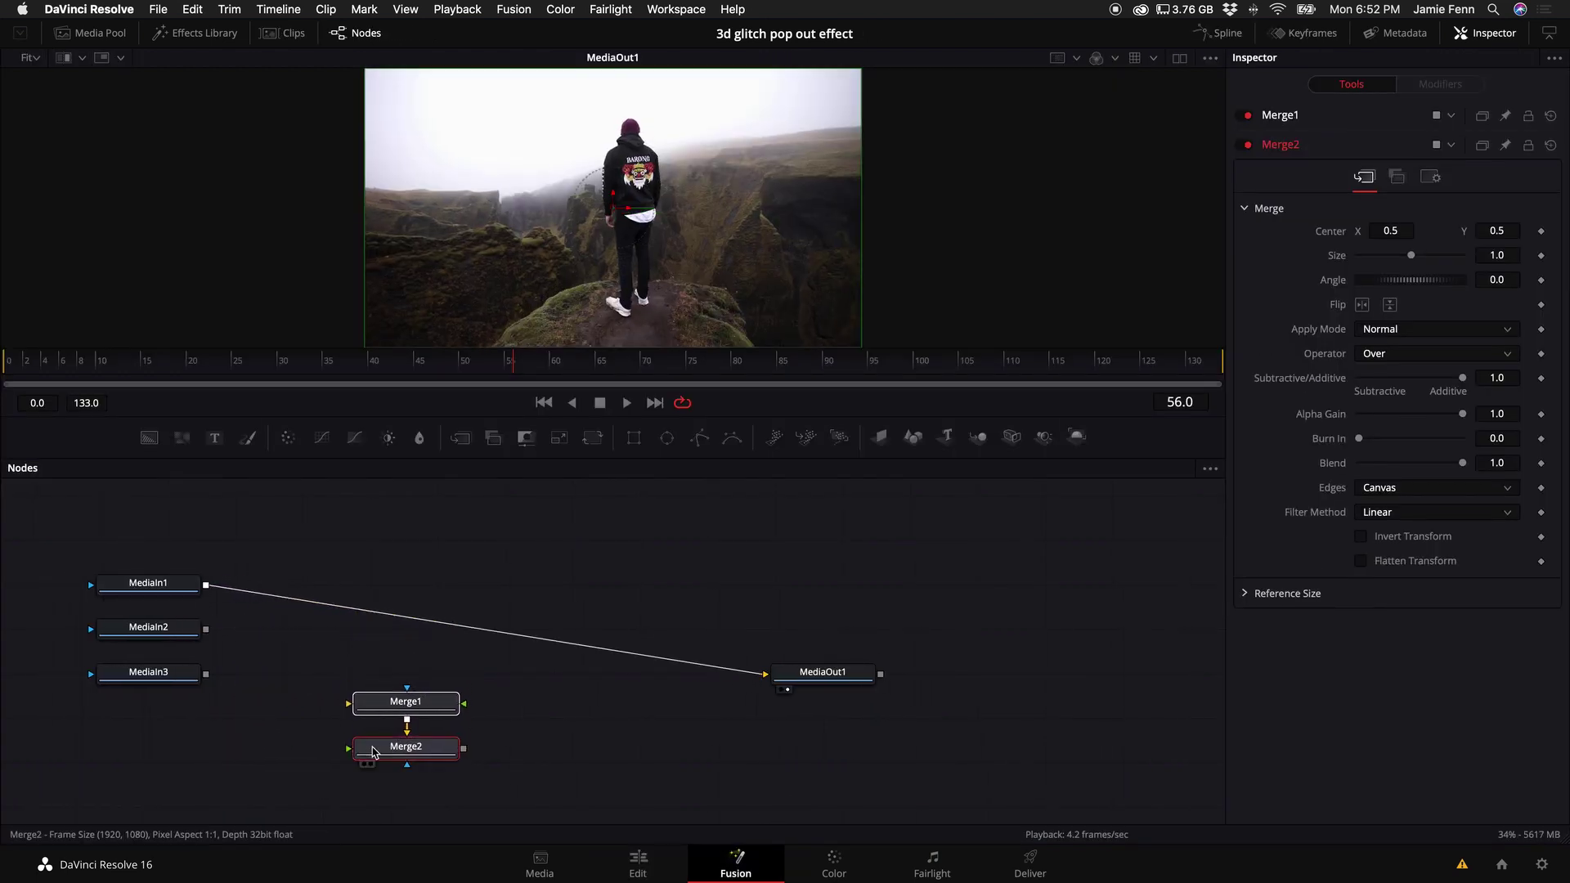
key(Delete)
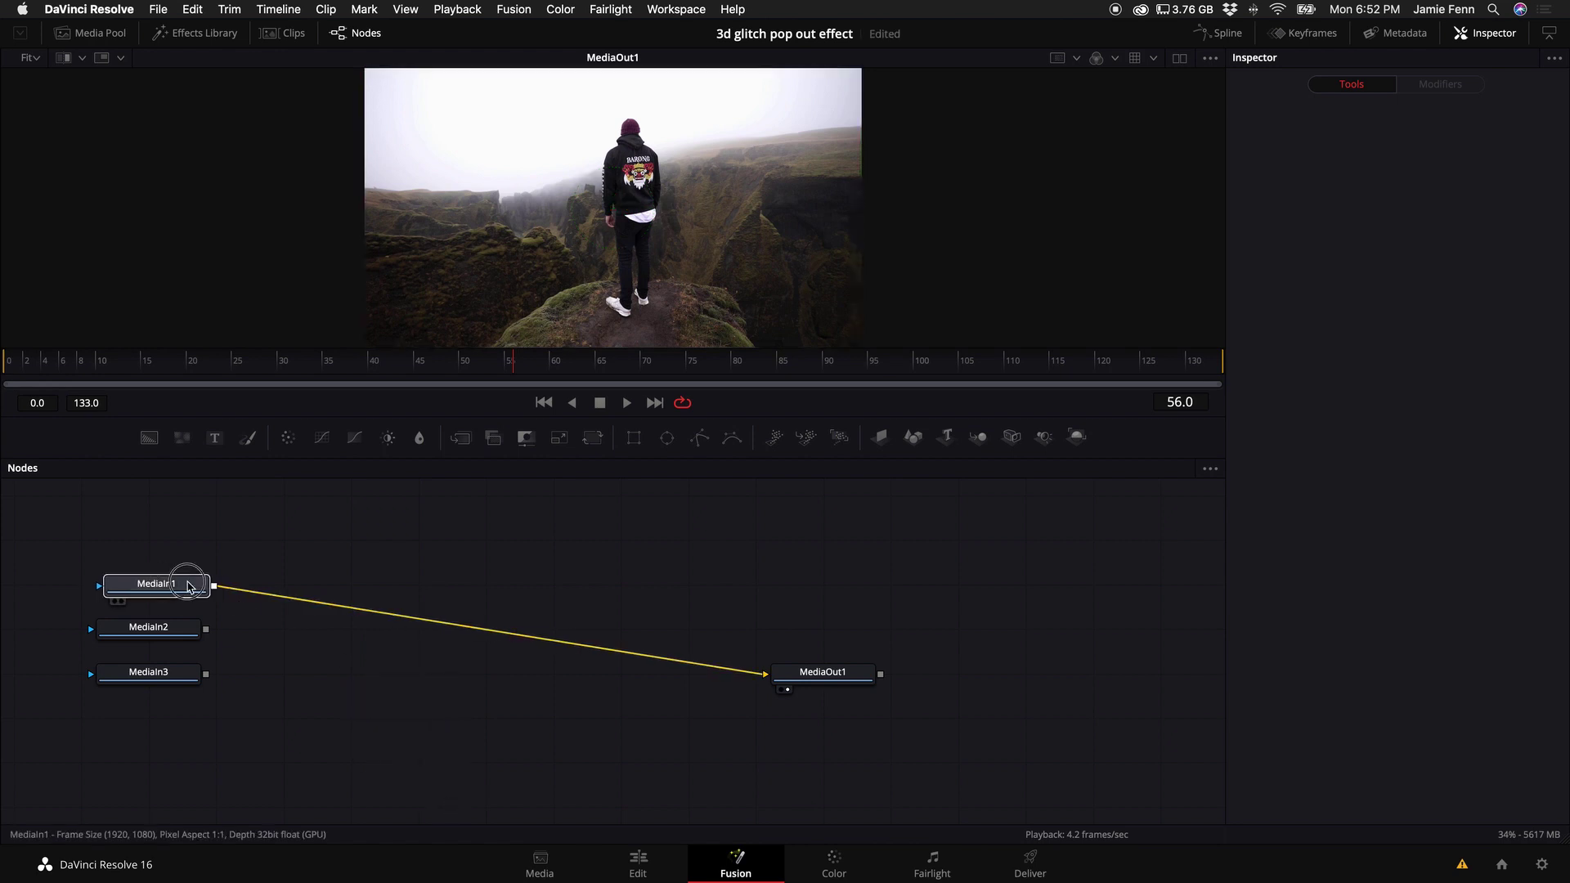
drag(189, 583, 361, 682)
Play the MediaIn1 footage from its start and return to frame 0
drag(478, 375, 10, 361)
key(space)
key(space)
mouse_move(339, 691)
mouse_down()
mouse_move(388, 687)
mouse_move(338, 687)
mouse_up()
key(Home)
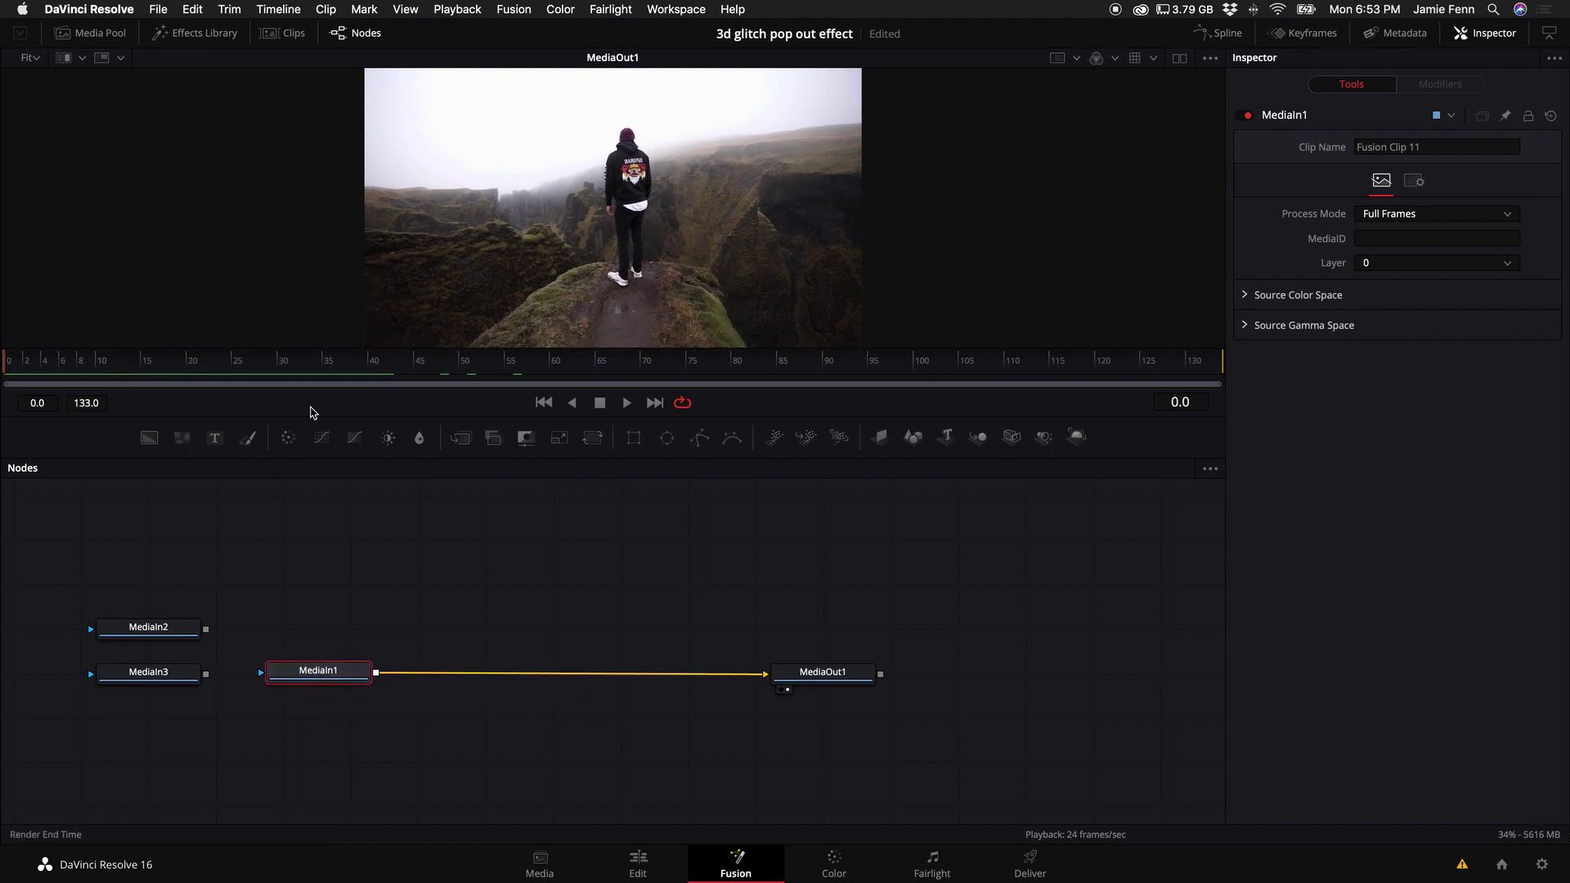
Insert a CameraTracker node between MediaIn1 and MediaOut1
drag(343, 677, 365, 681)
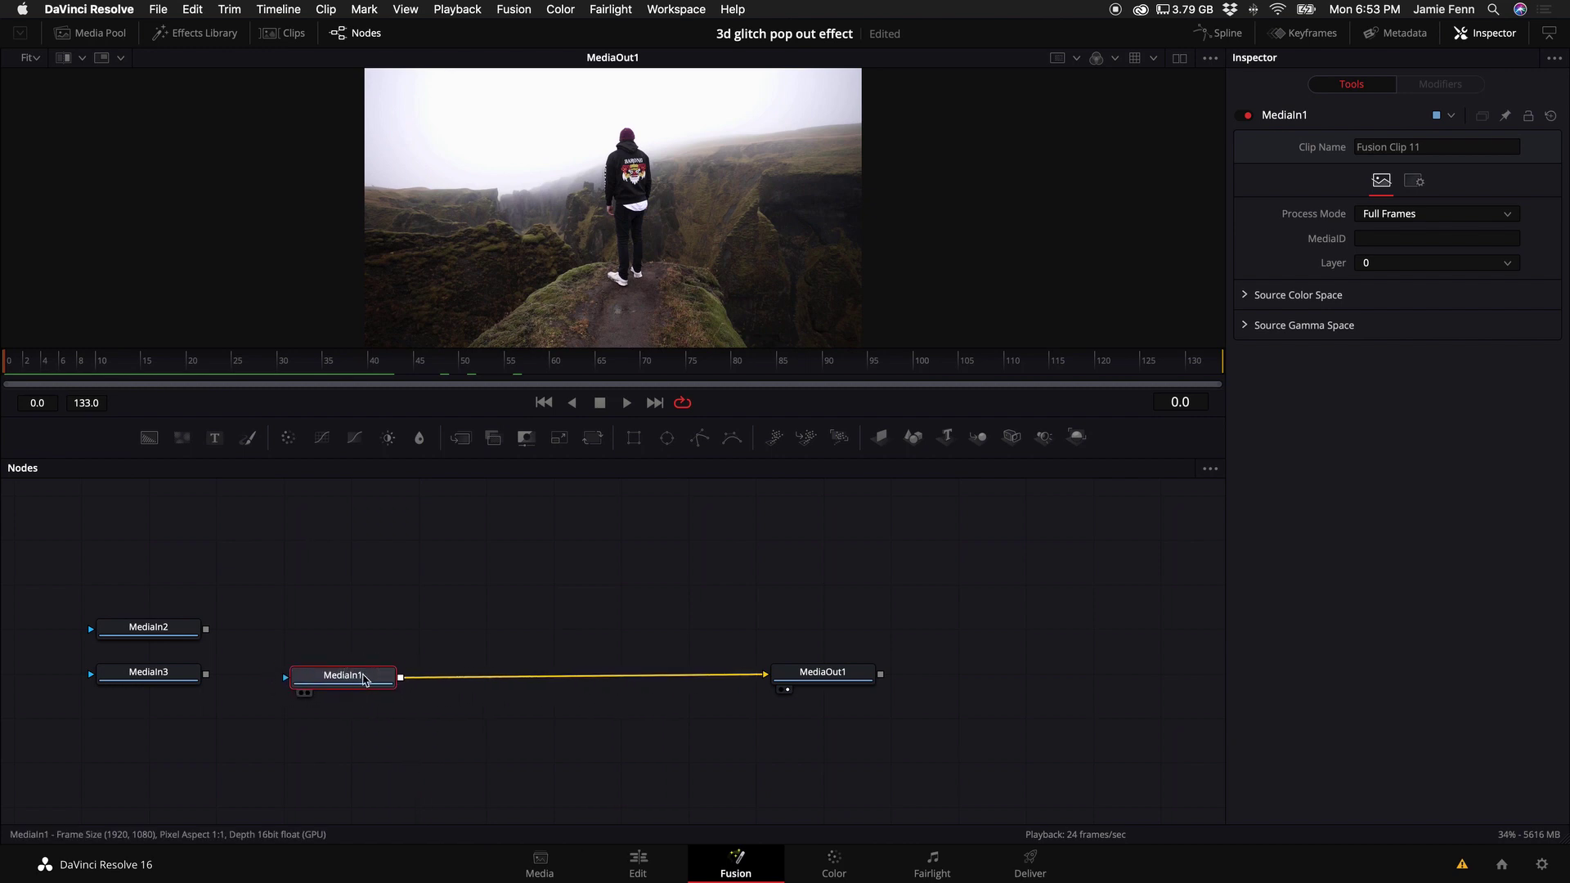
key(shift+space)
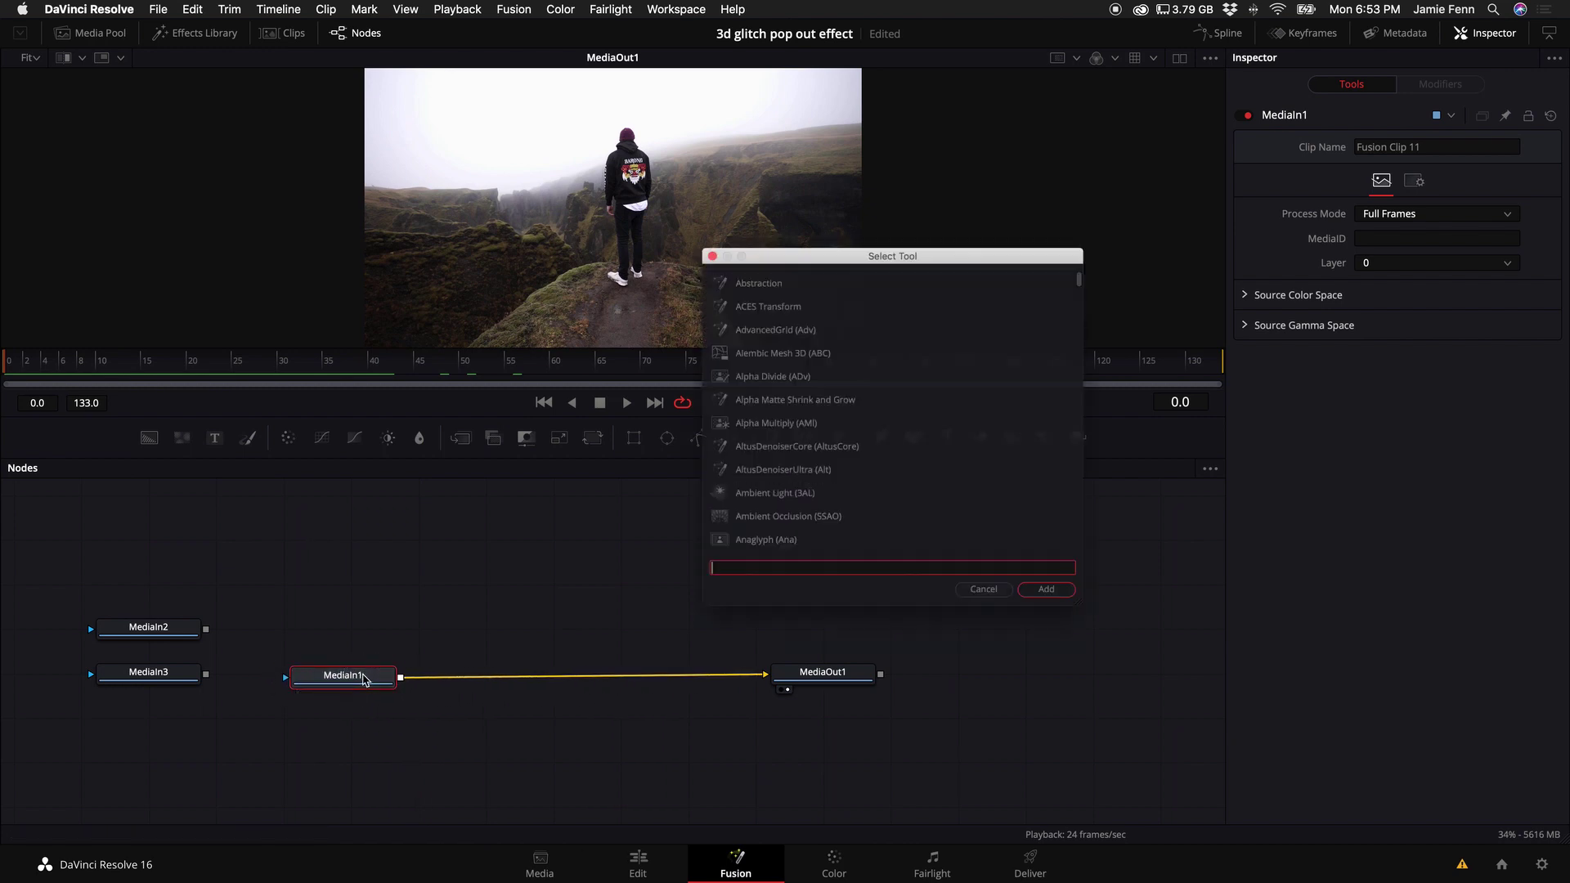
text(camera)
key(Down)
key(Down)
key(Down)
key(Return)
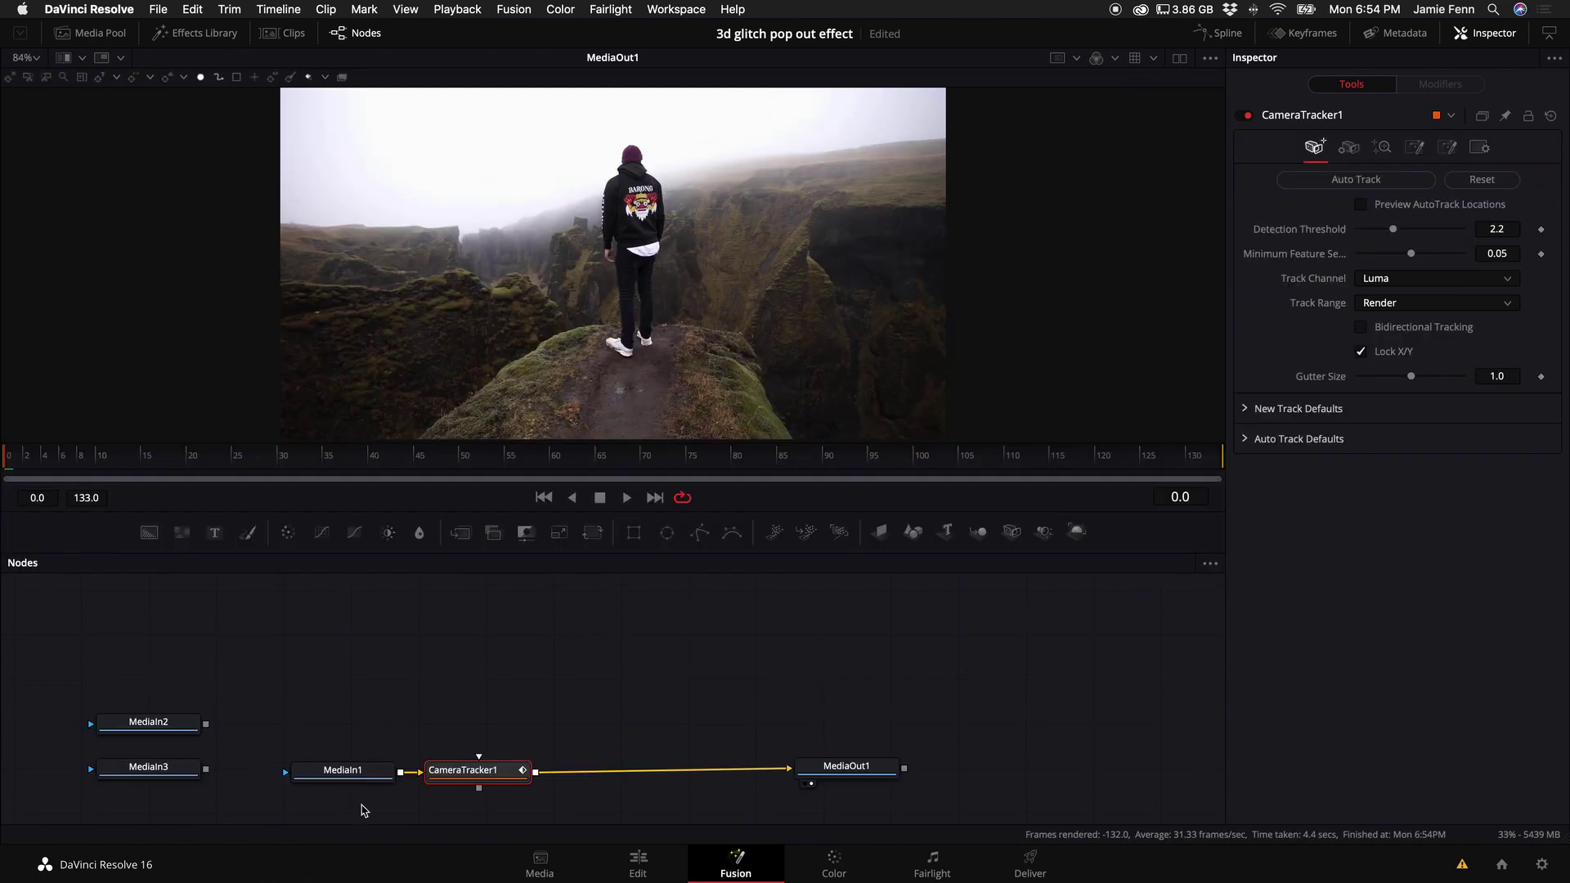
drag(471, 769, 500, 769)
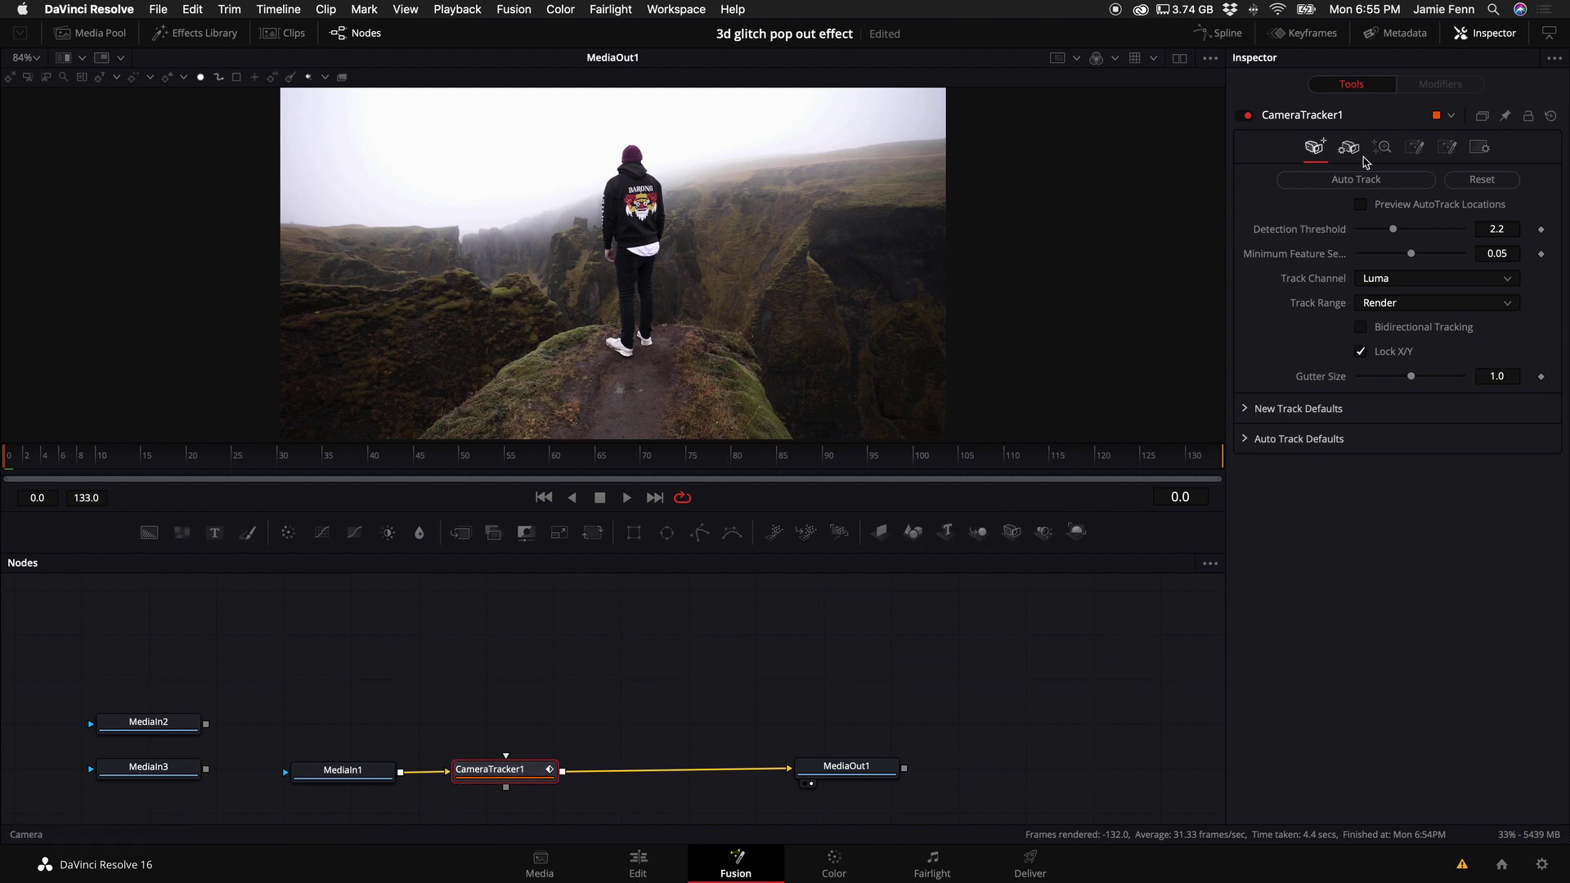
Auto-track the footage with AutoTrack preview and bidirectional tracking enabled, Detection Threshold 2.244 and minimum feature separation 0.0213
click(1362, 205)
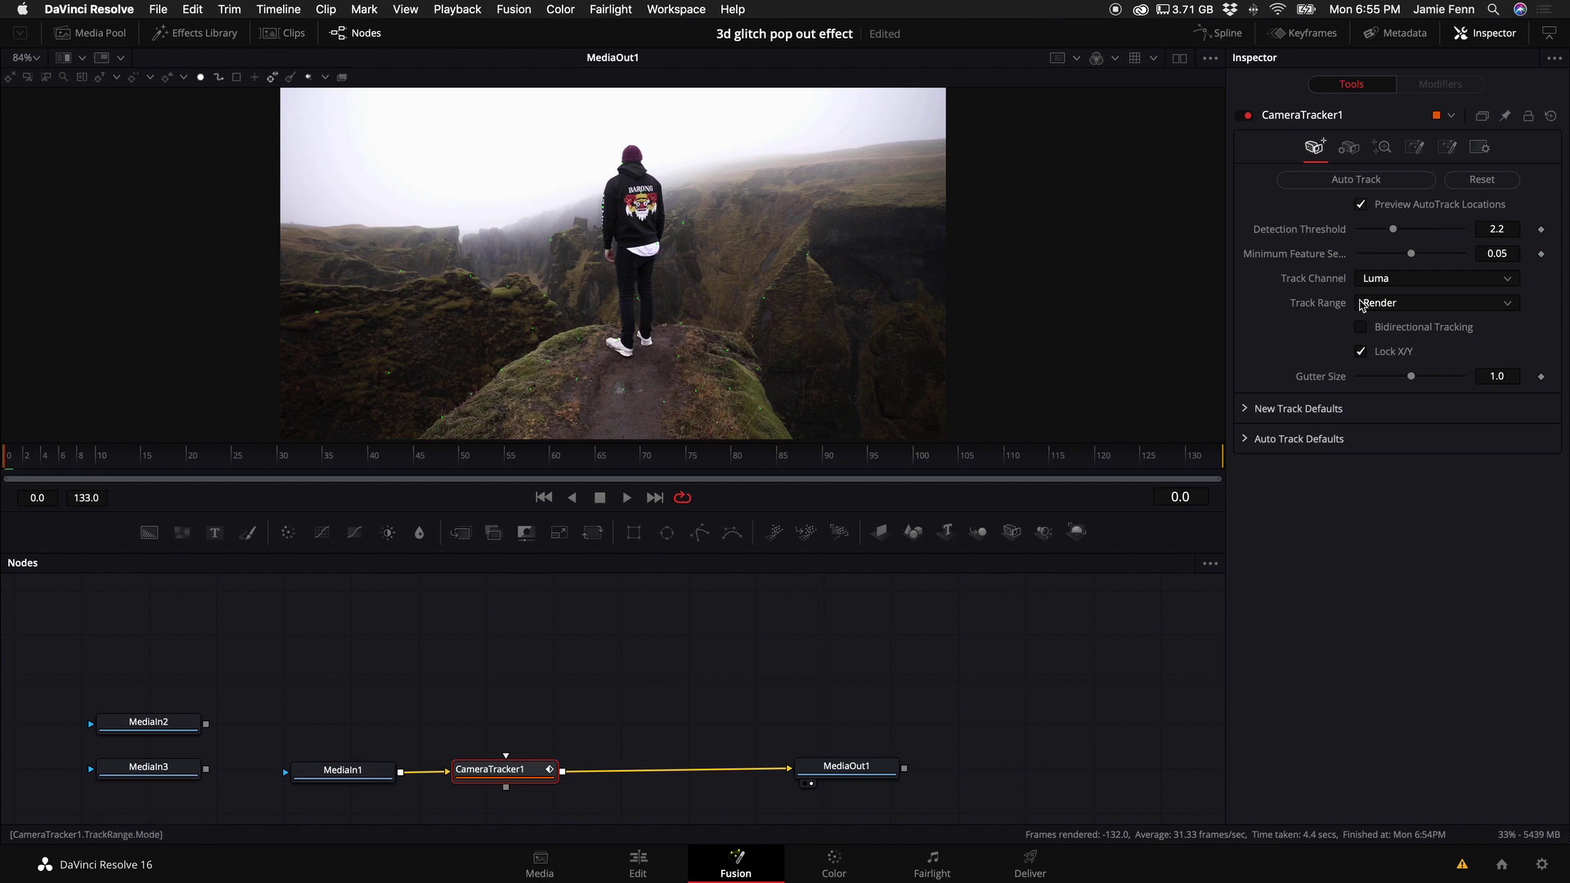
mouse_move(1413, 257)
mouse_down()
mouse_move(1387, 256)
mouse_move(1400, 234)
mouse_move(1383, 260)
mouse_up()
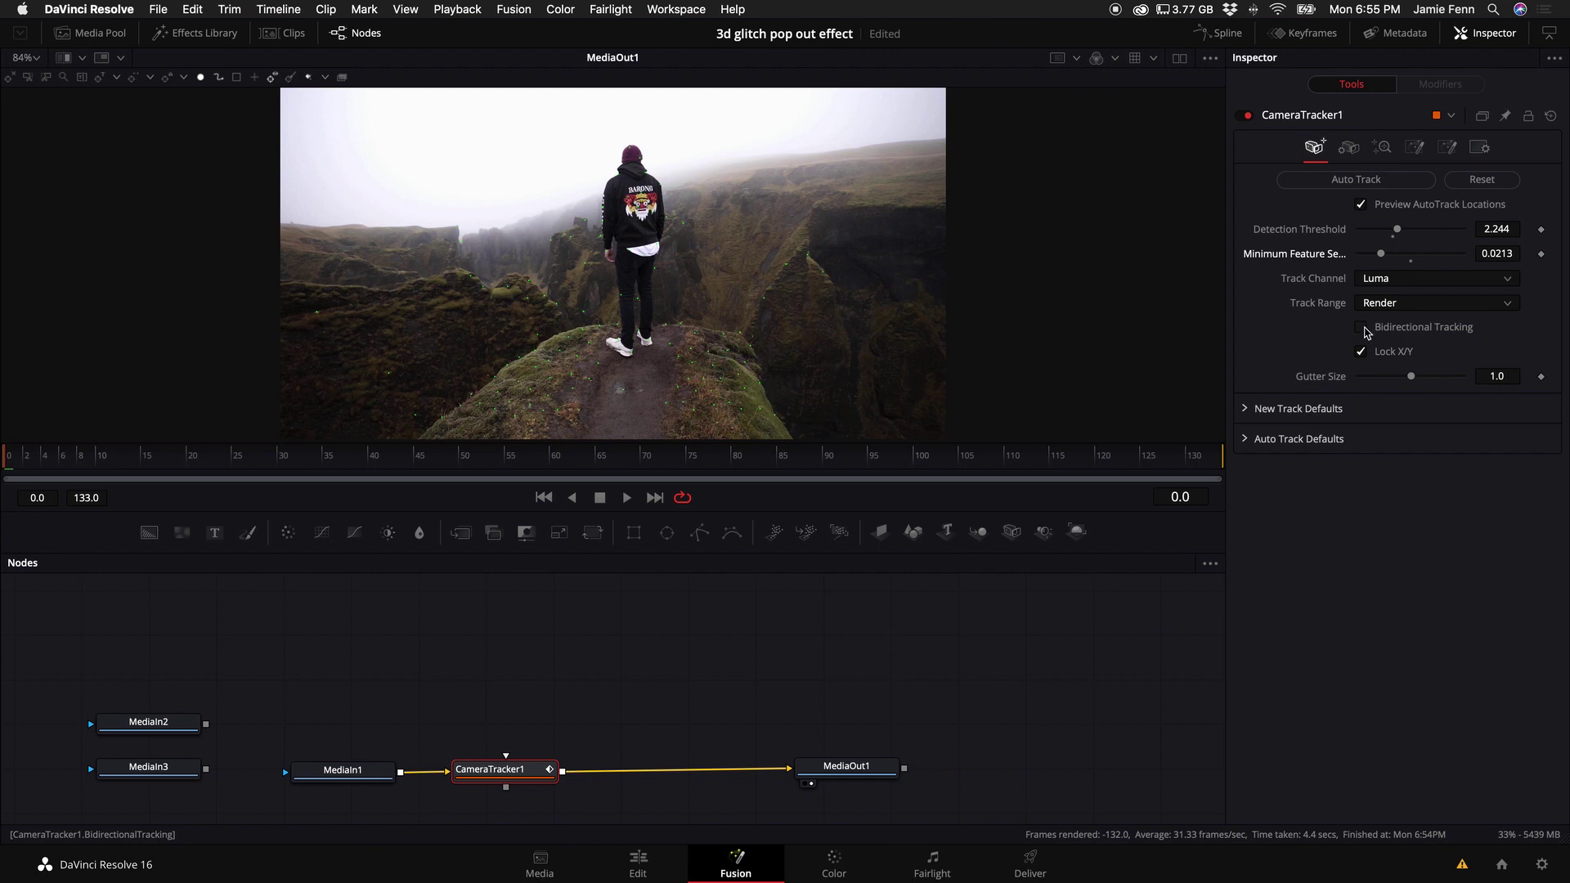
click(1361, 328)
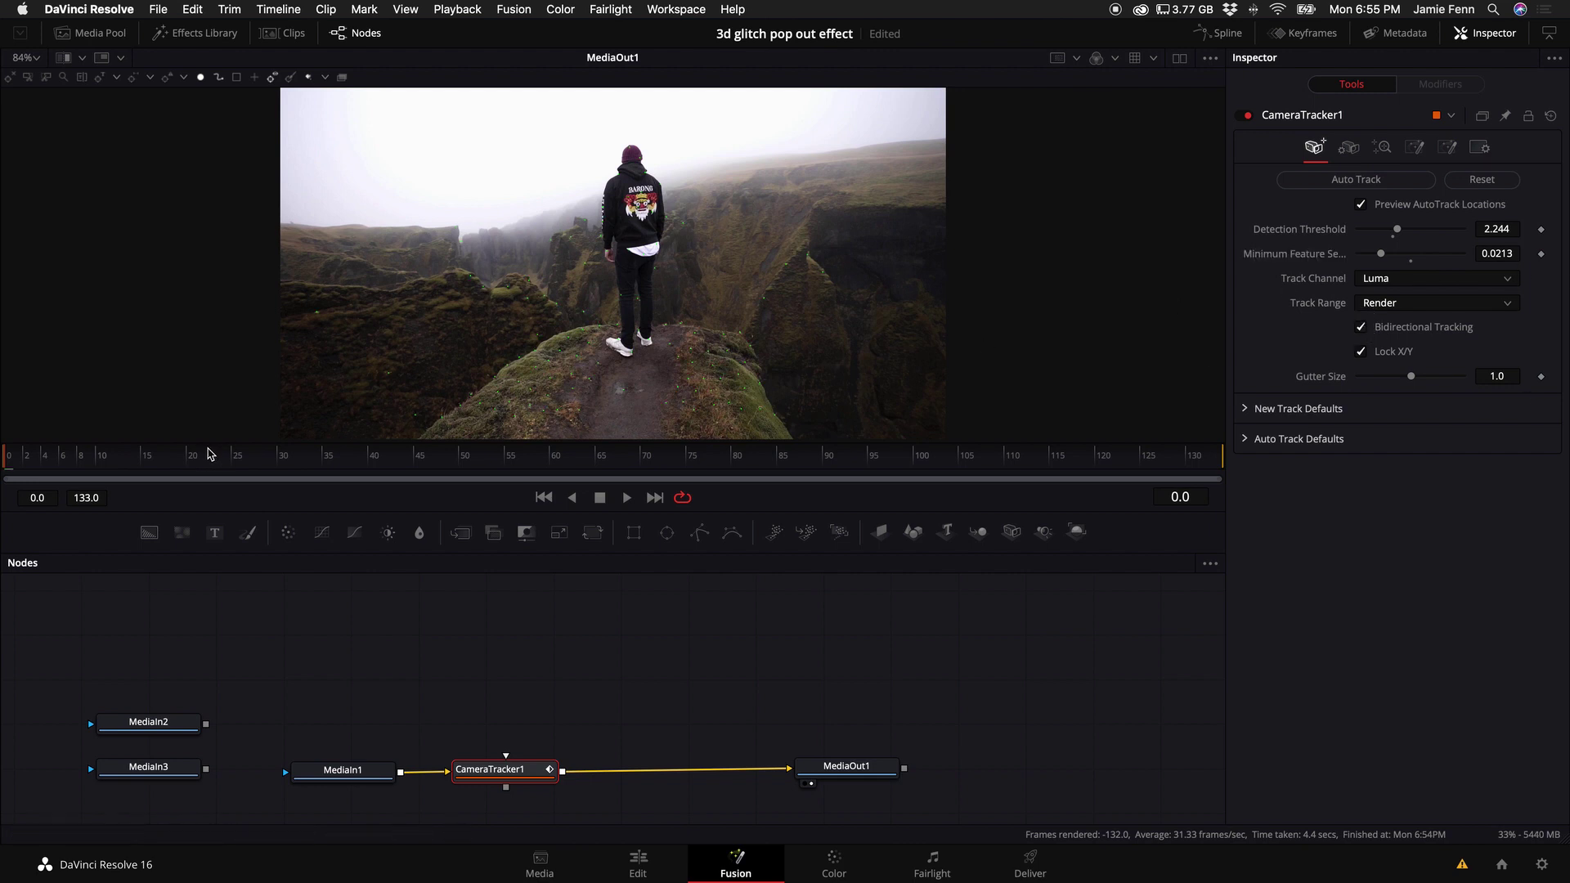
click(1366, 183)
Delete the tracks selected with a Maximum Track Error of 0.139 and solve the camera
click(1383, 149)
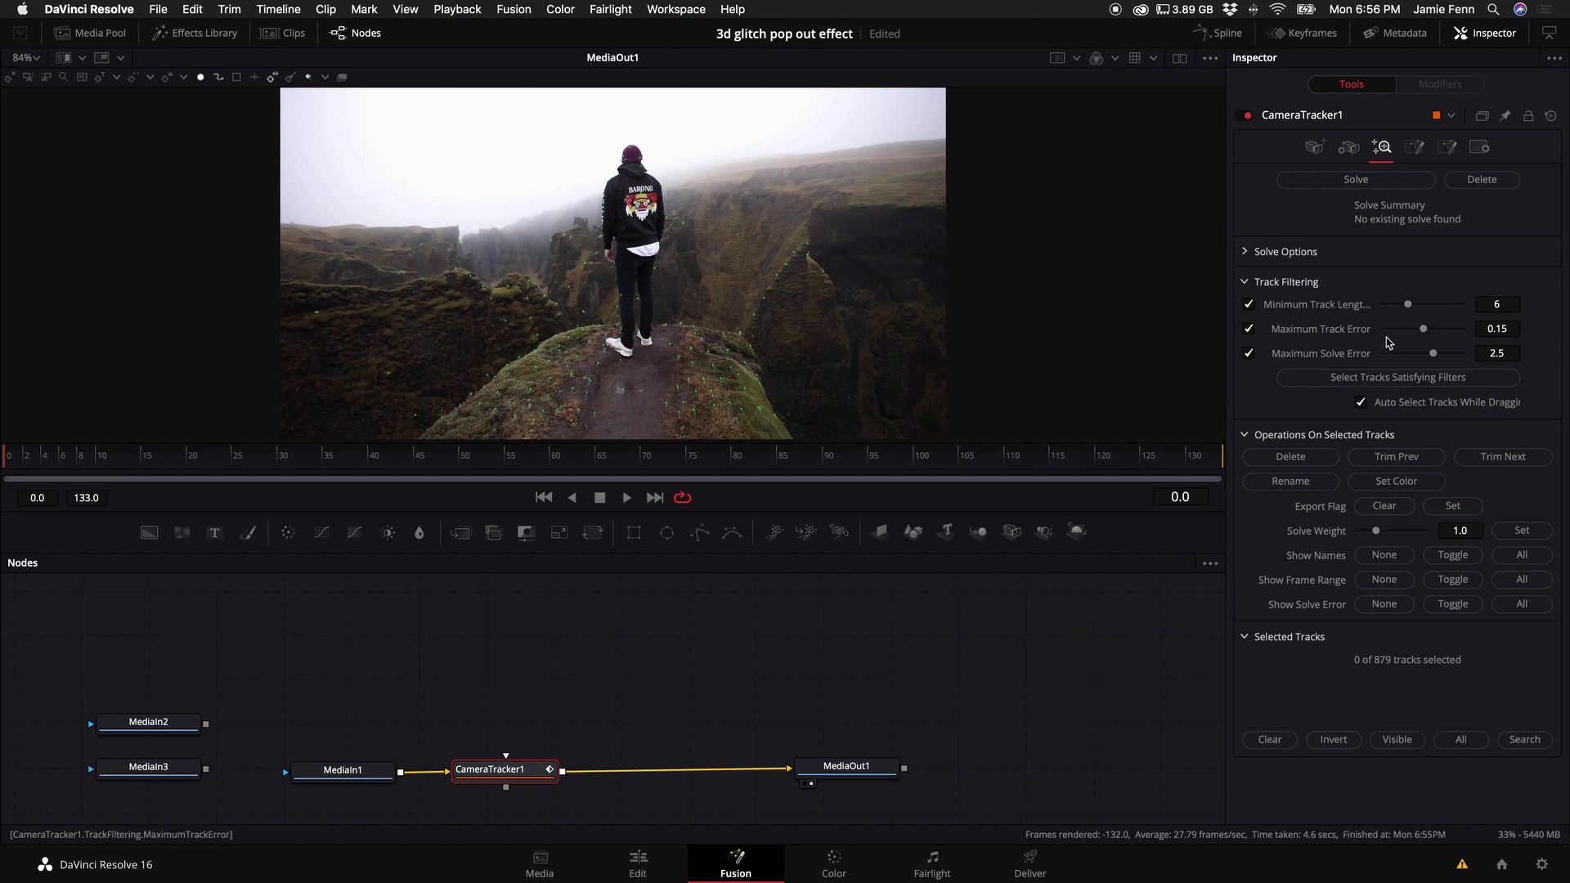
drag(1424, 329, 1421, 335)
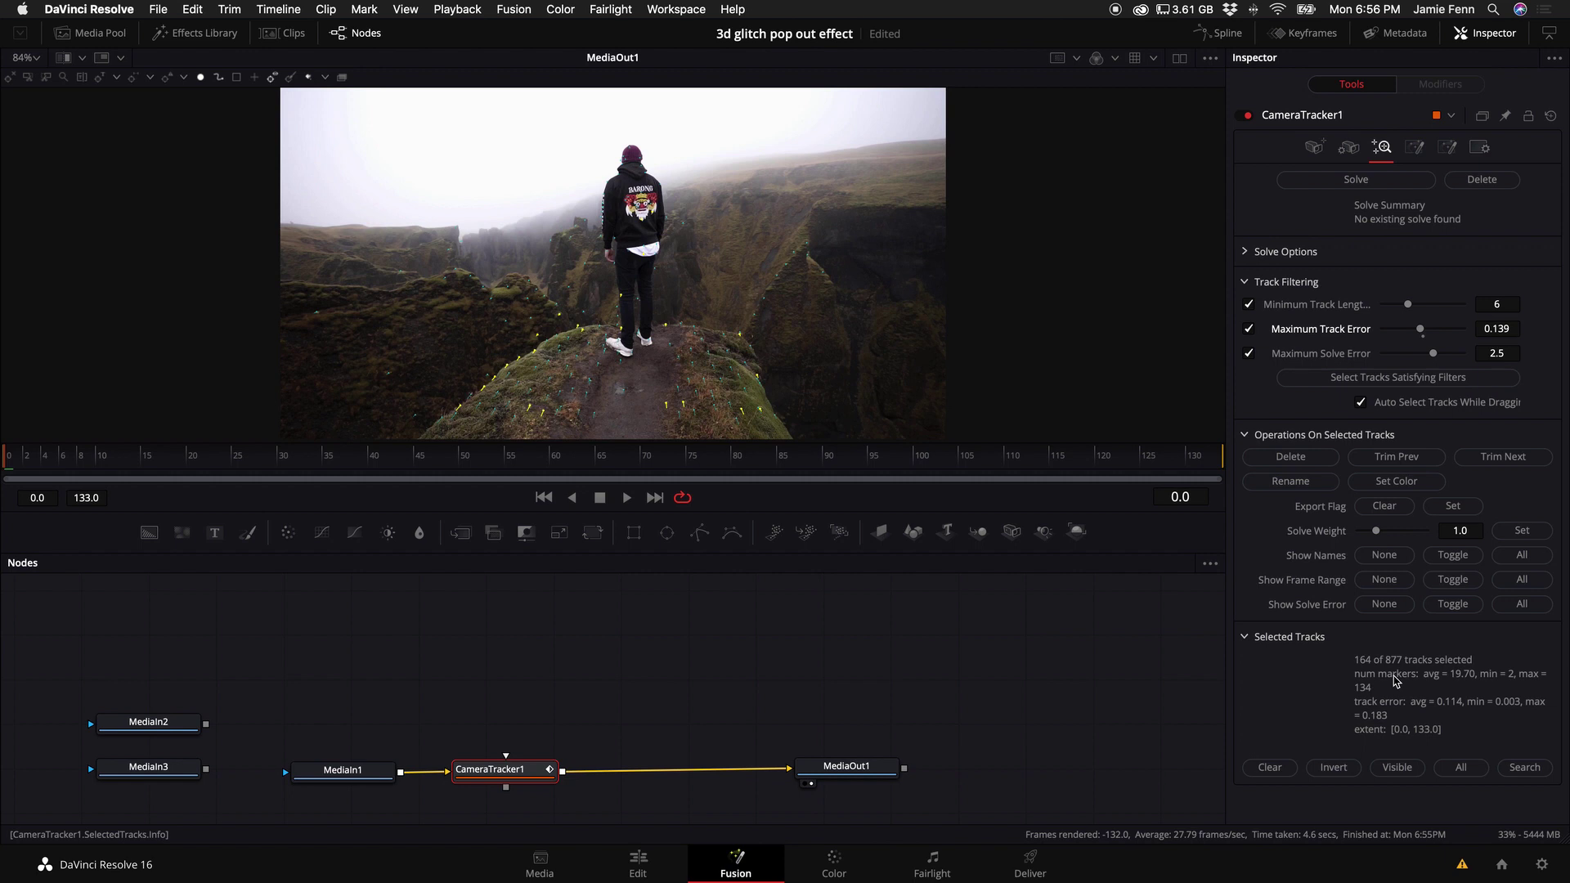
click(1310, 460)
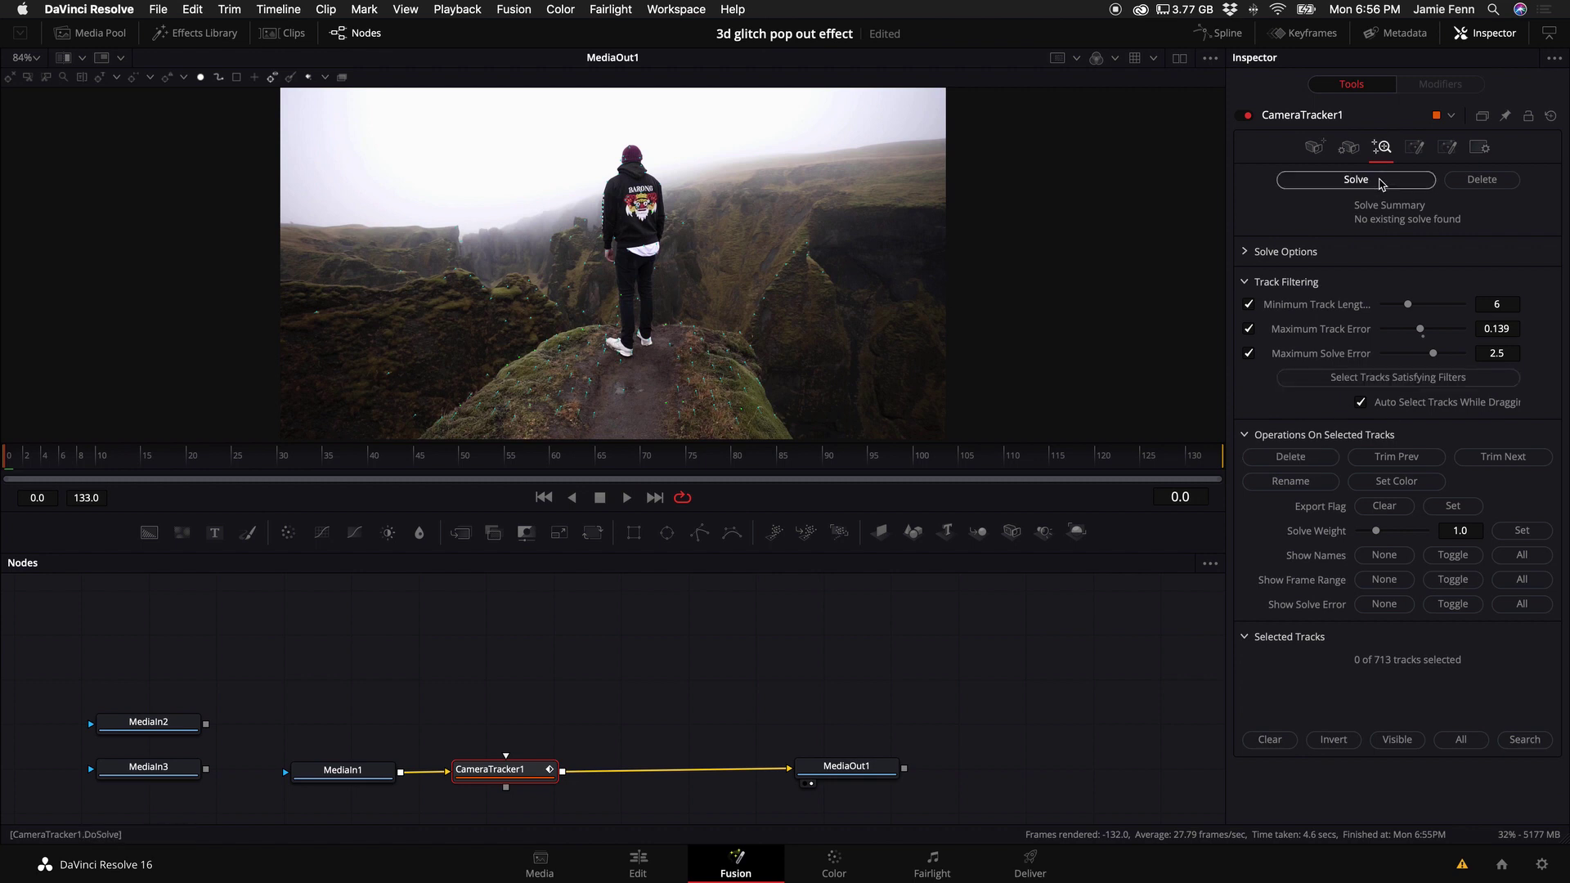
click(1381, 182)
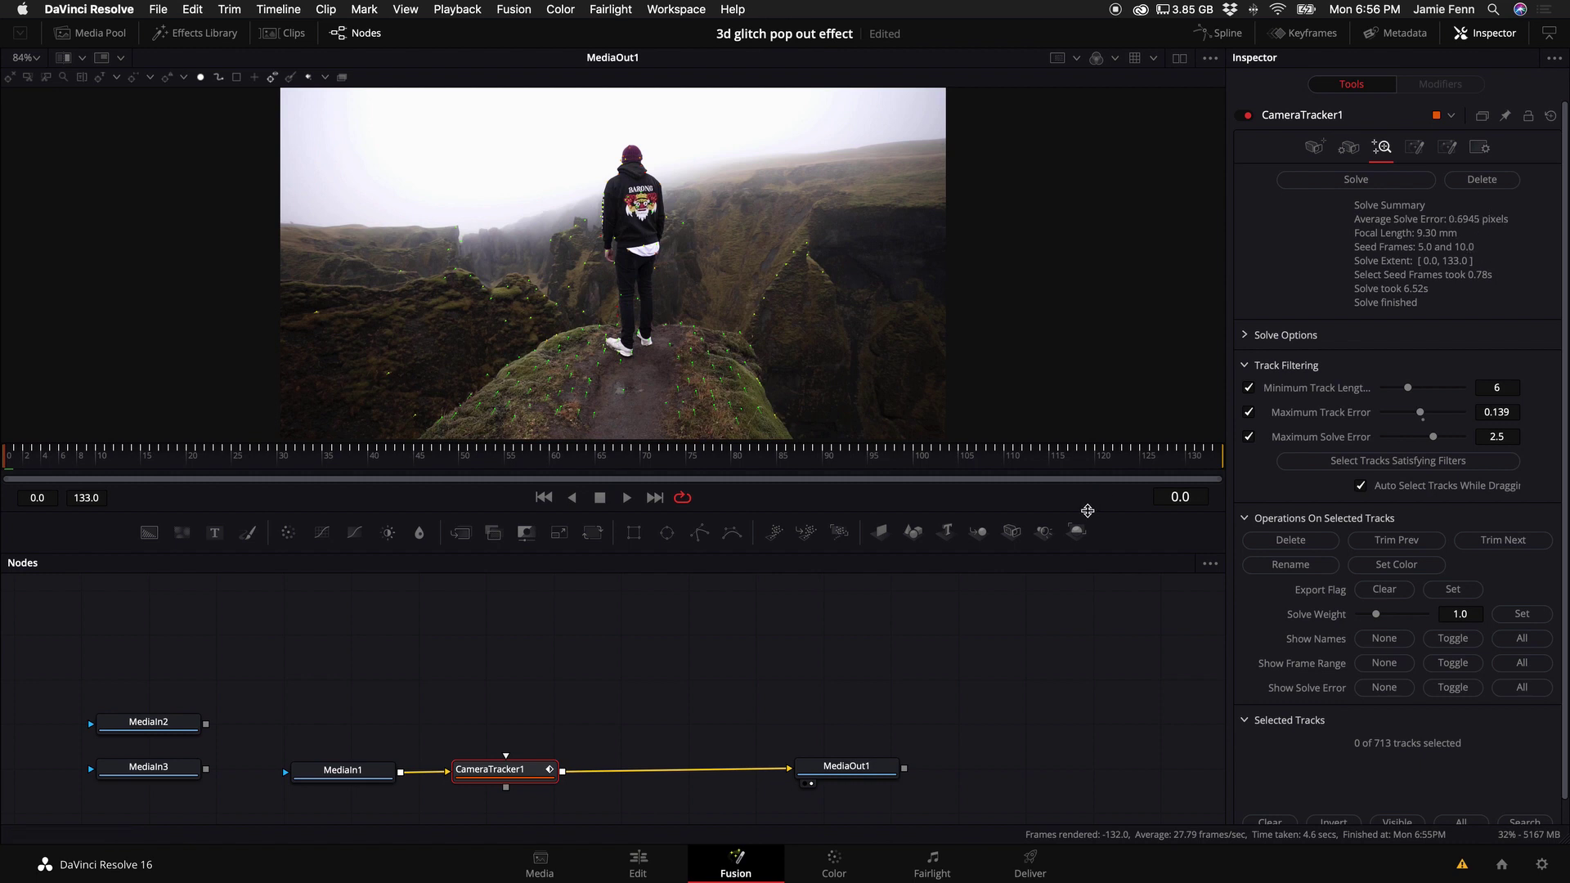
Set CameraTracker1's 3D Scene Transform to Unaligned and set its origin from the selected track points
drag(1088, 510, 1088, 552)
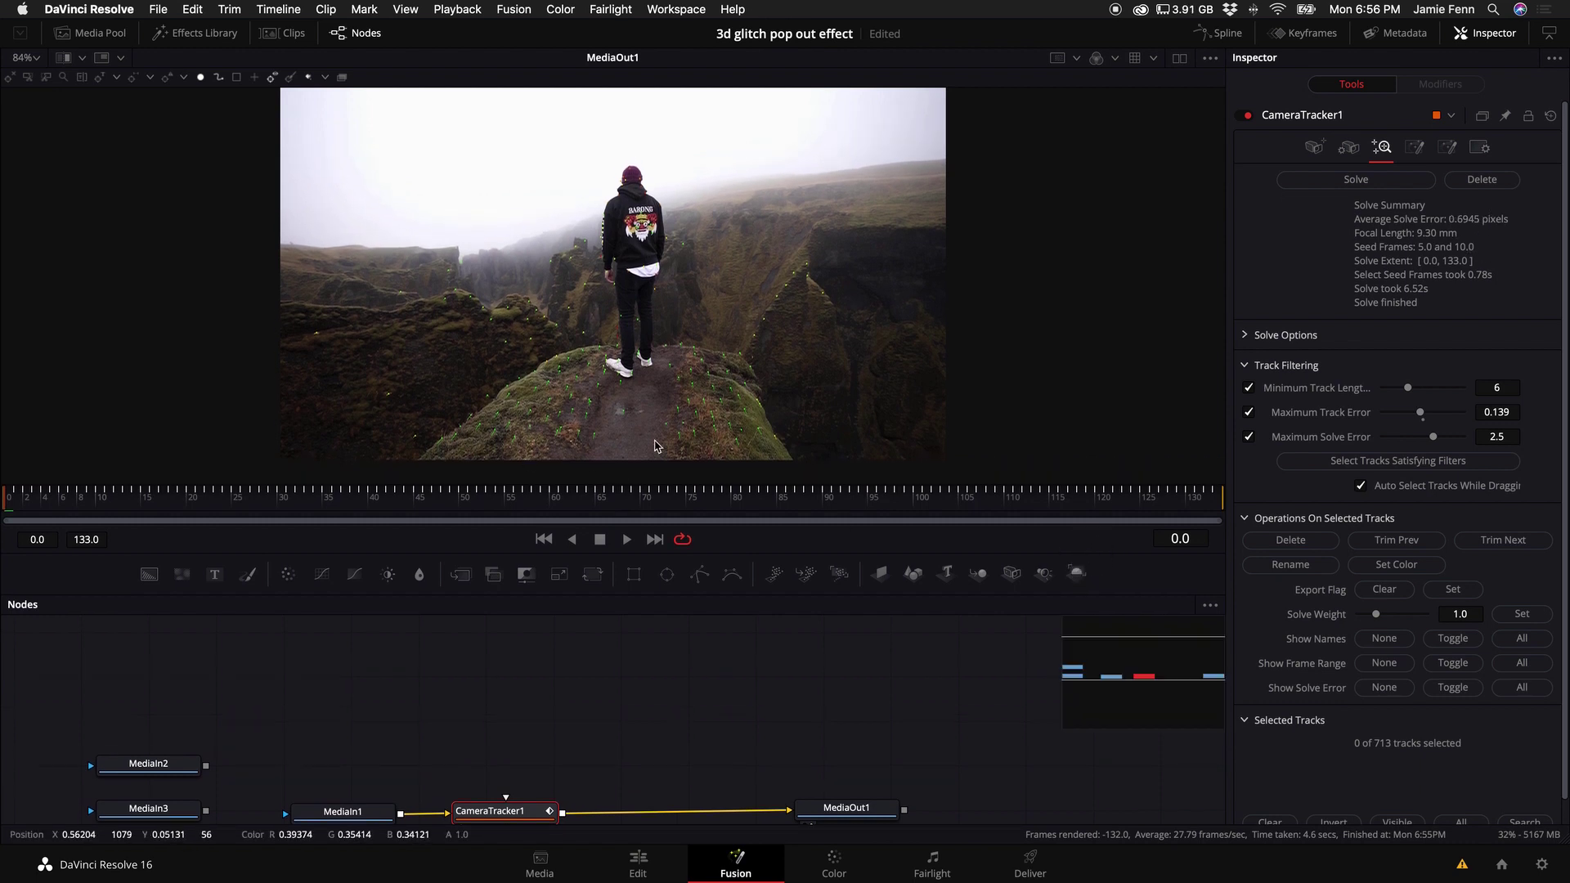
scroll(423, 736, down, 1)
drag(507, 782, 539, 775)
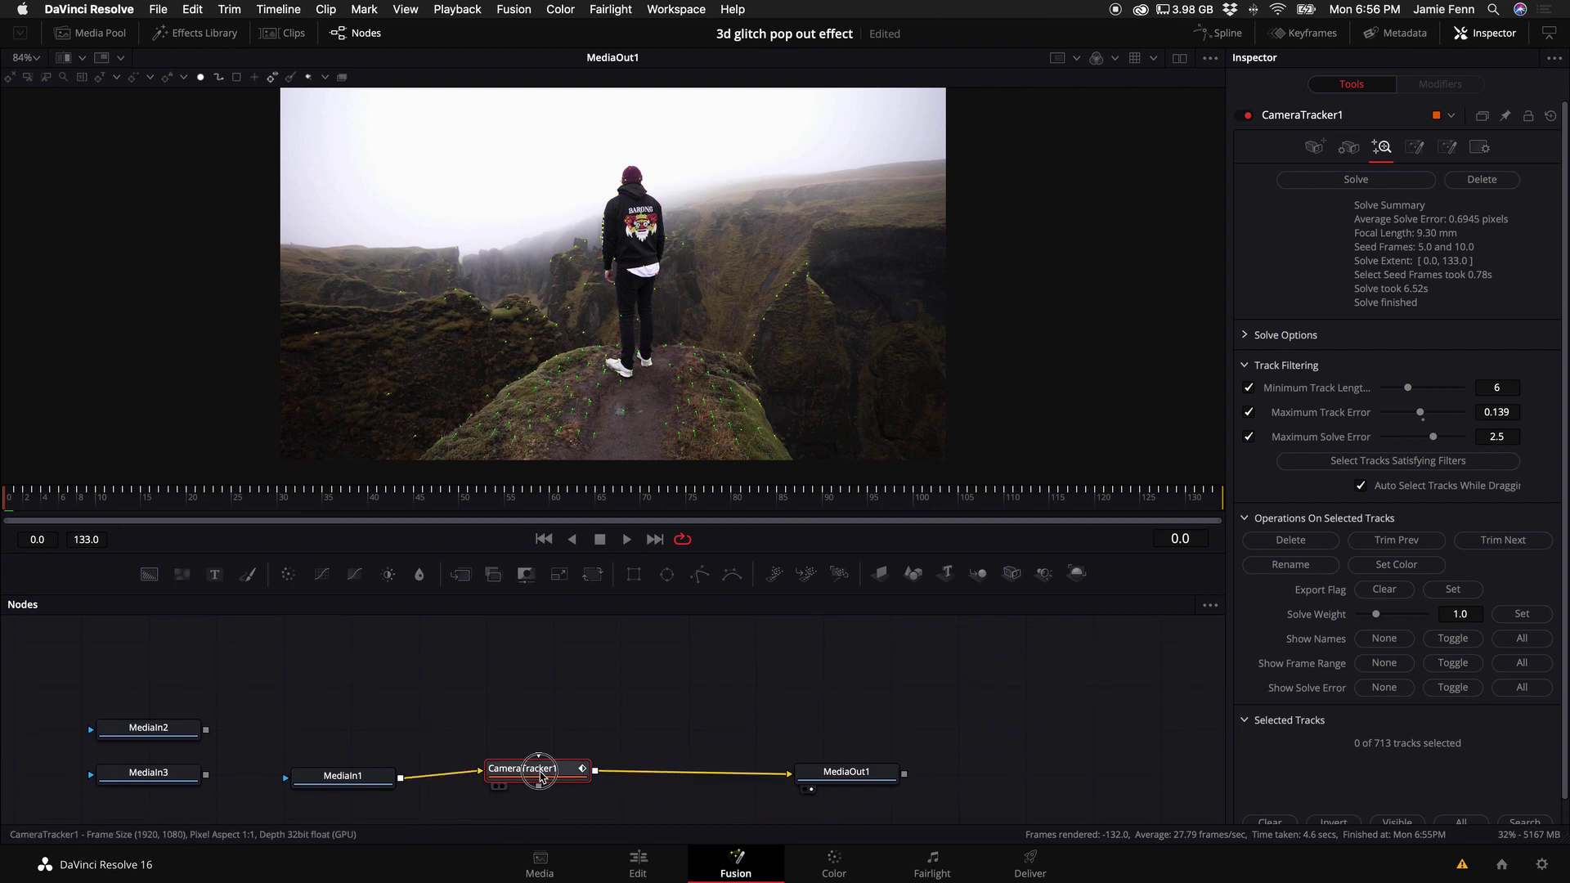
click(1415, 149)
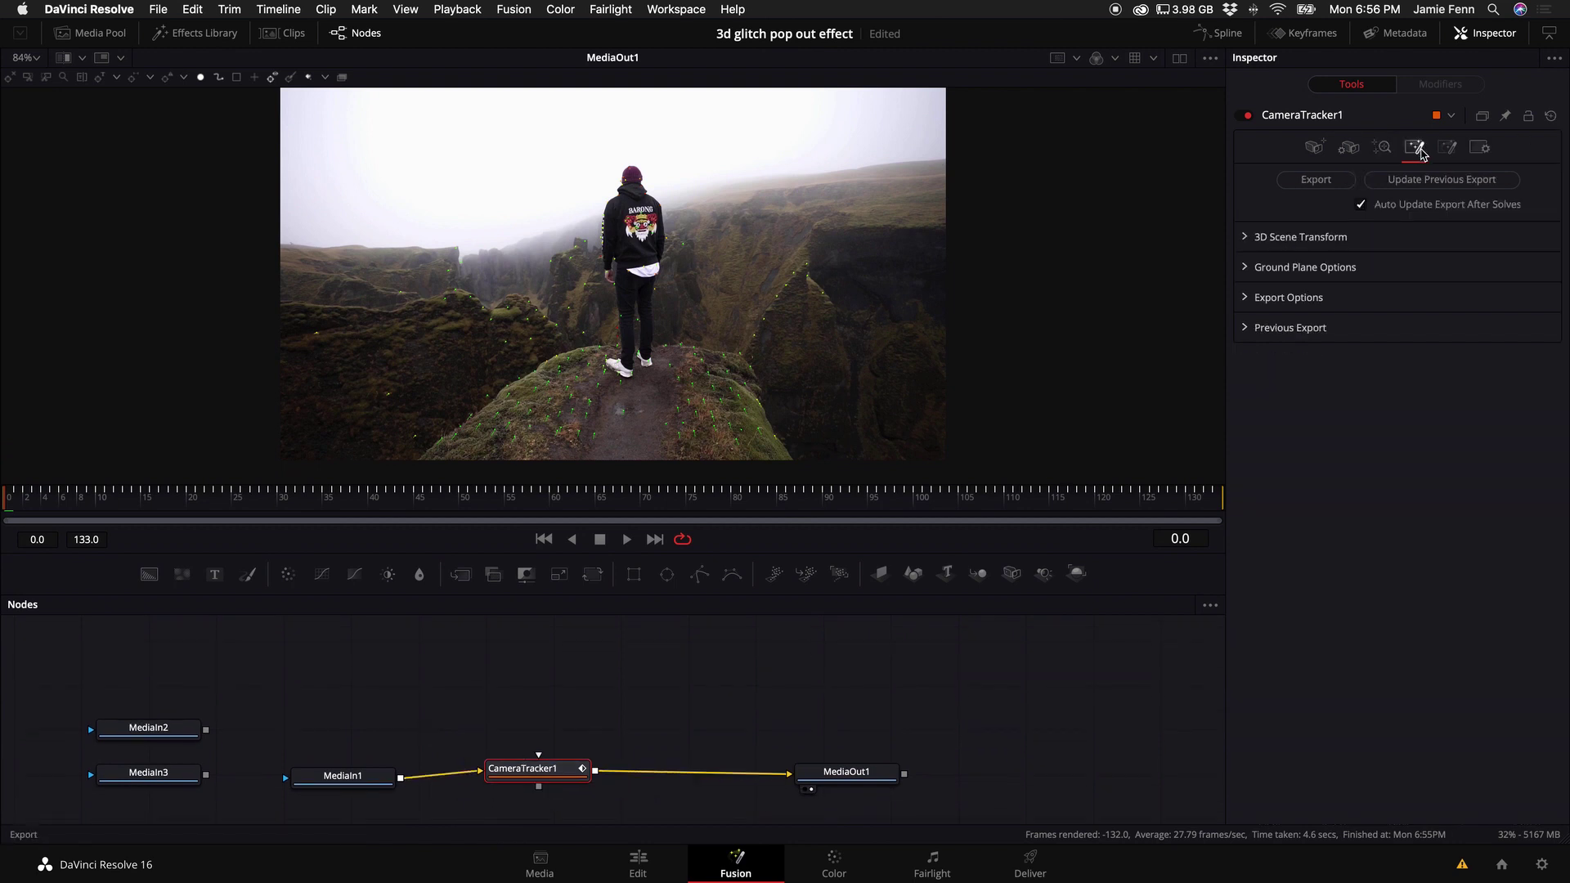
click(1250, 239)
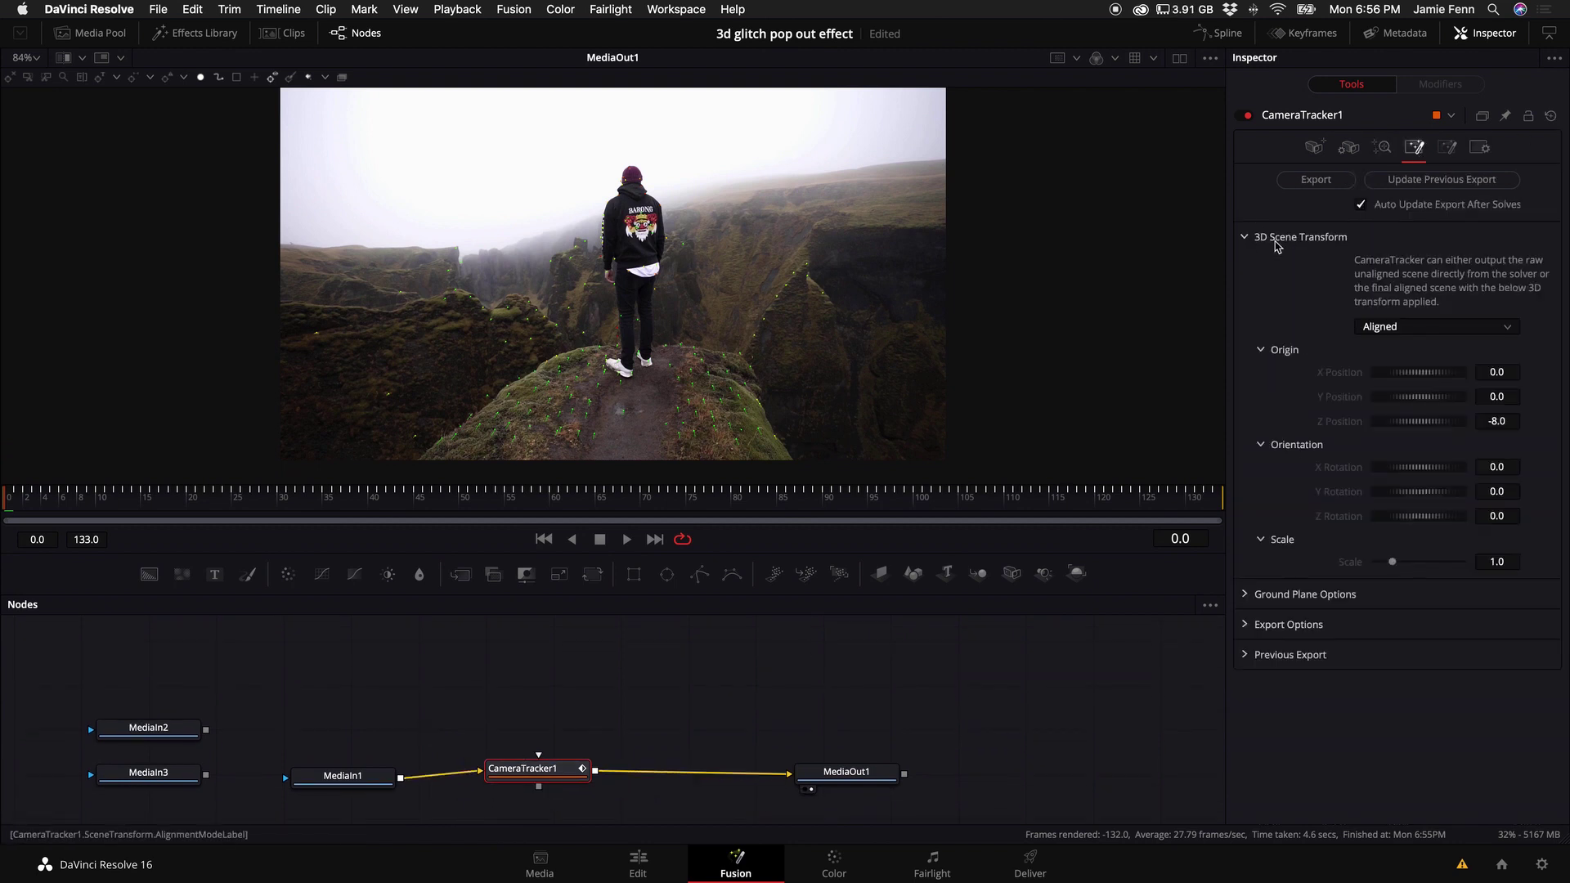
click(1398, 329)
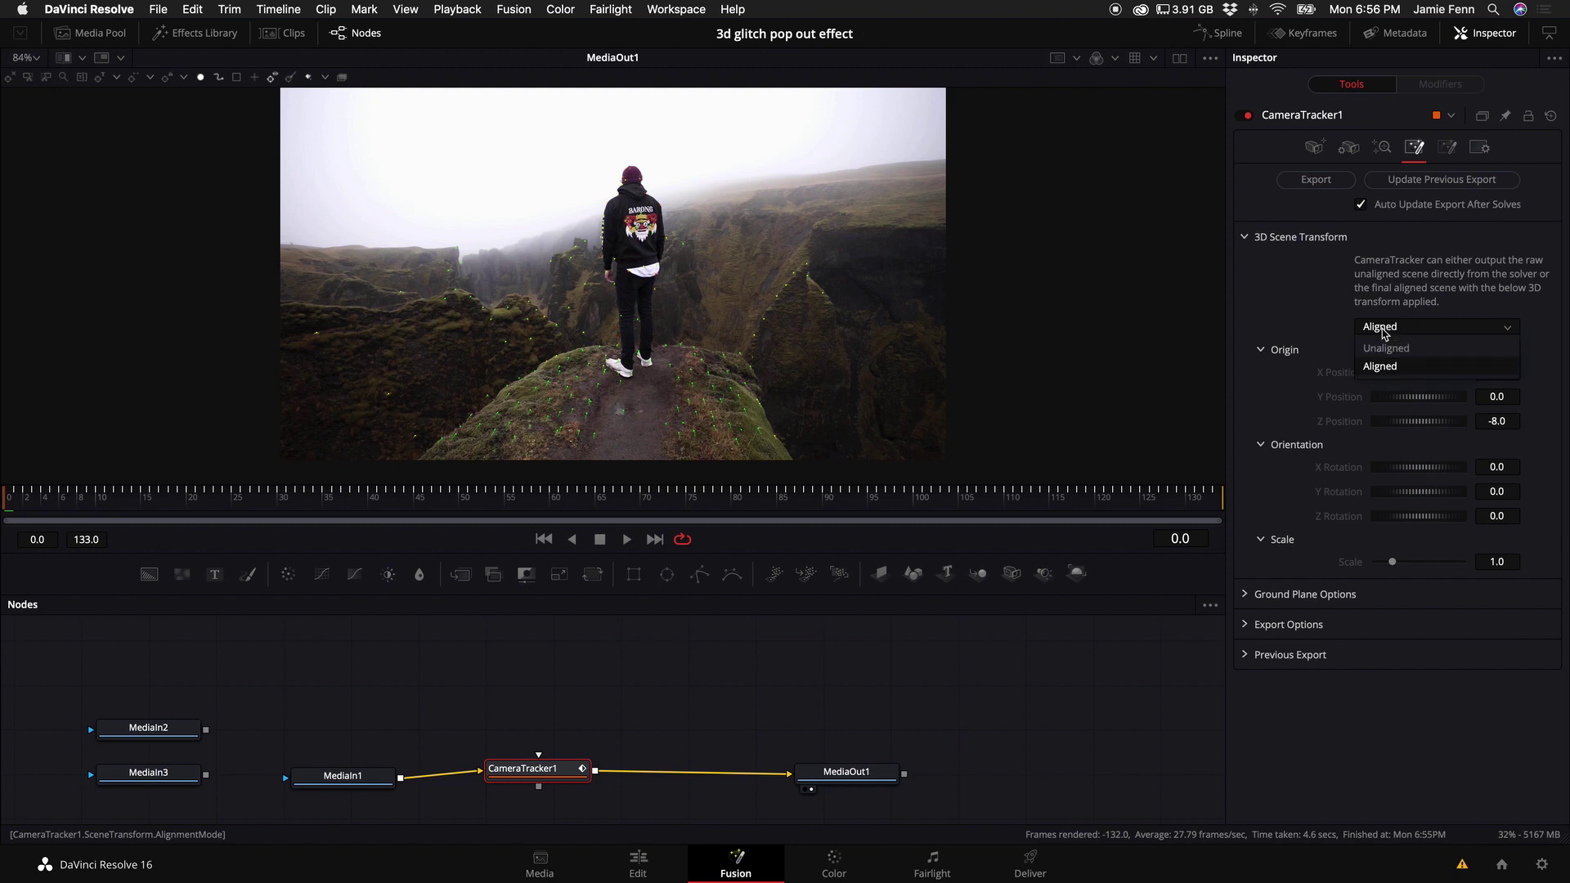
click(1403, 349)
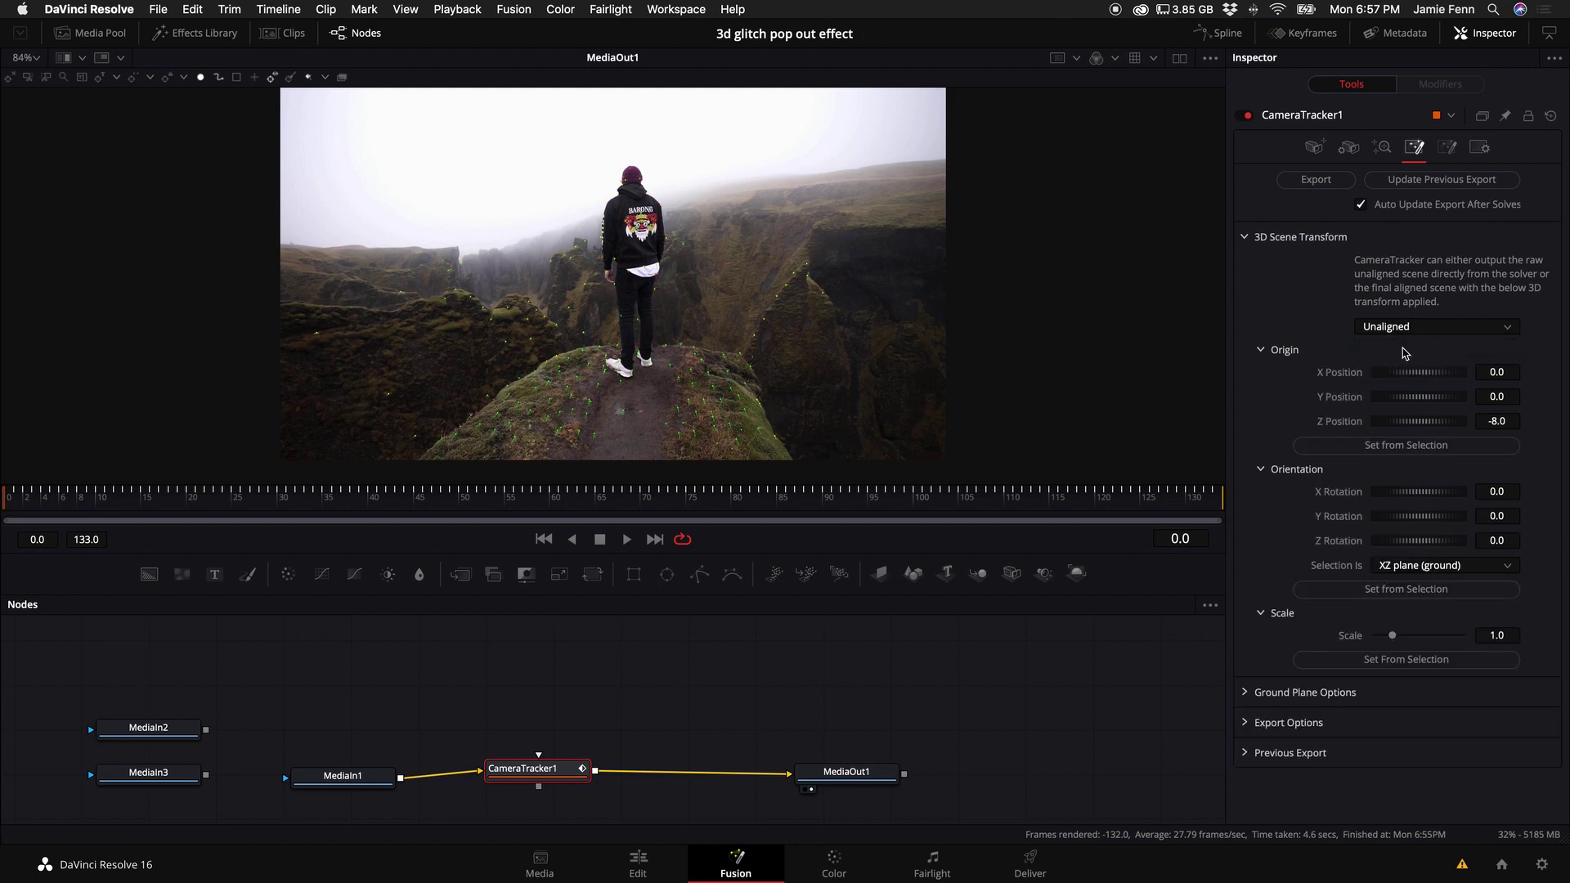
scroll(630, 221, up, 3)
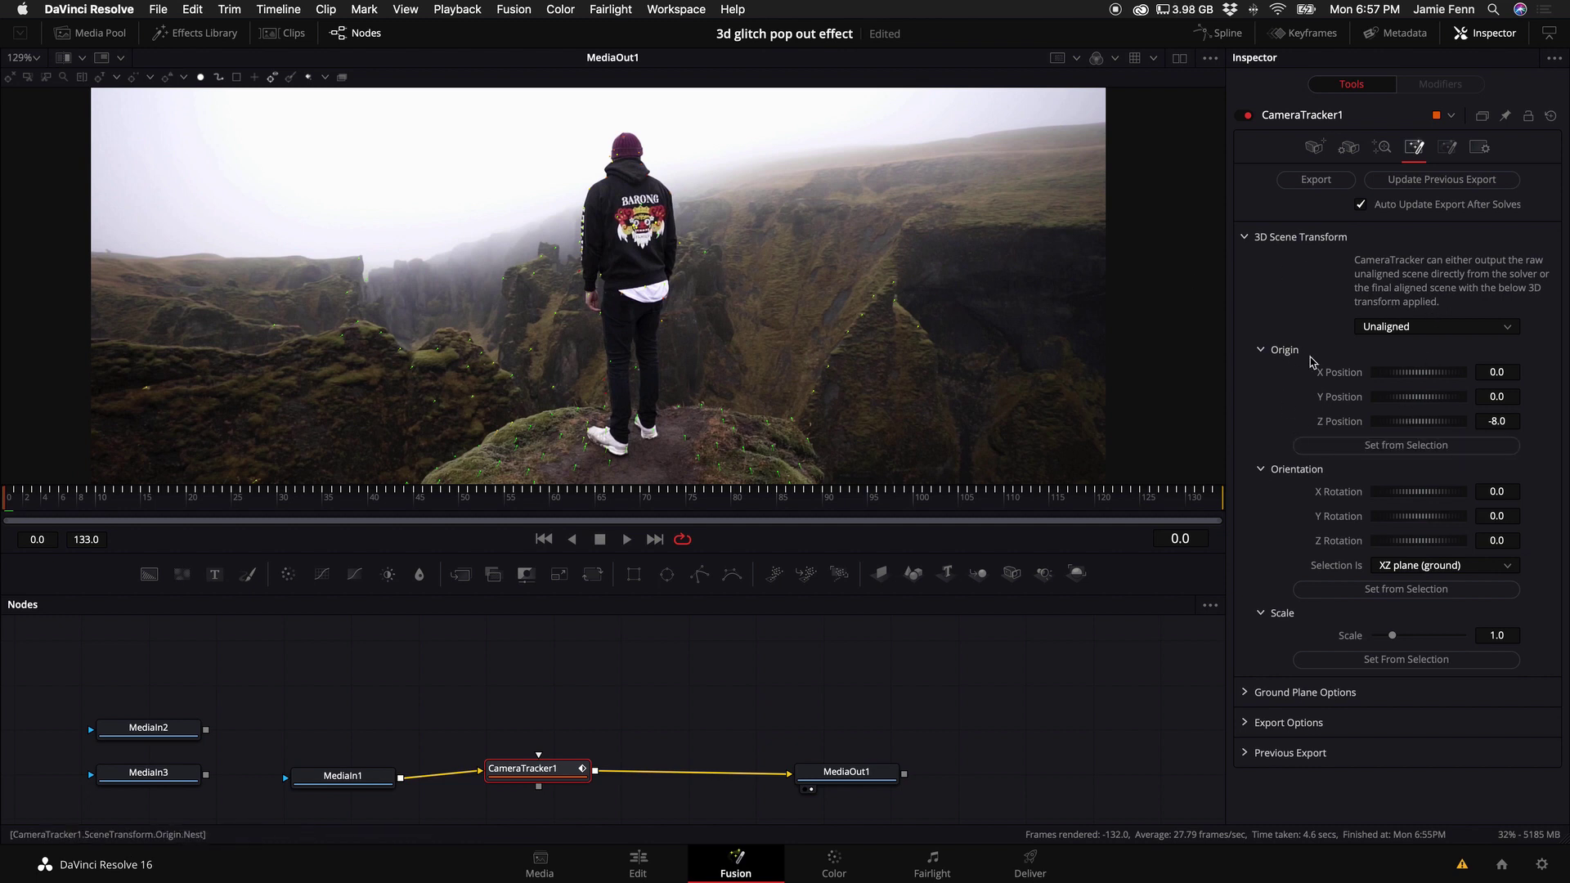
click(1400, 448)
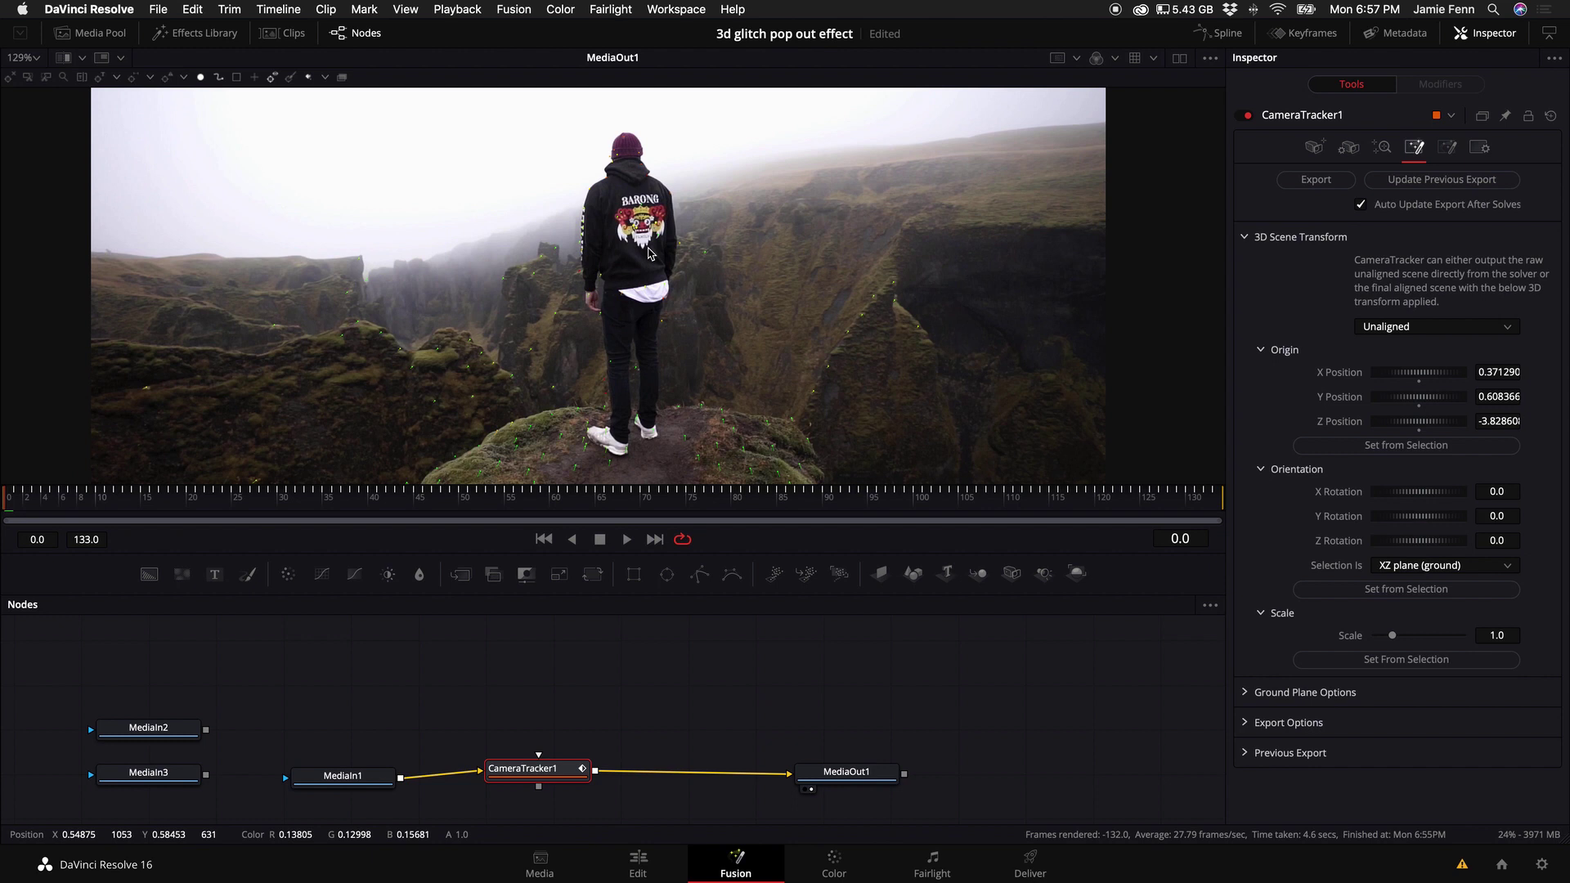
Switch CameraTracker1's 3D Scene Transform back to Aligned and export the 3D scene nodes
click(1435, 327)
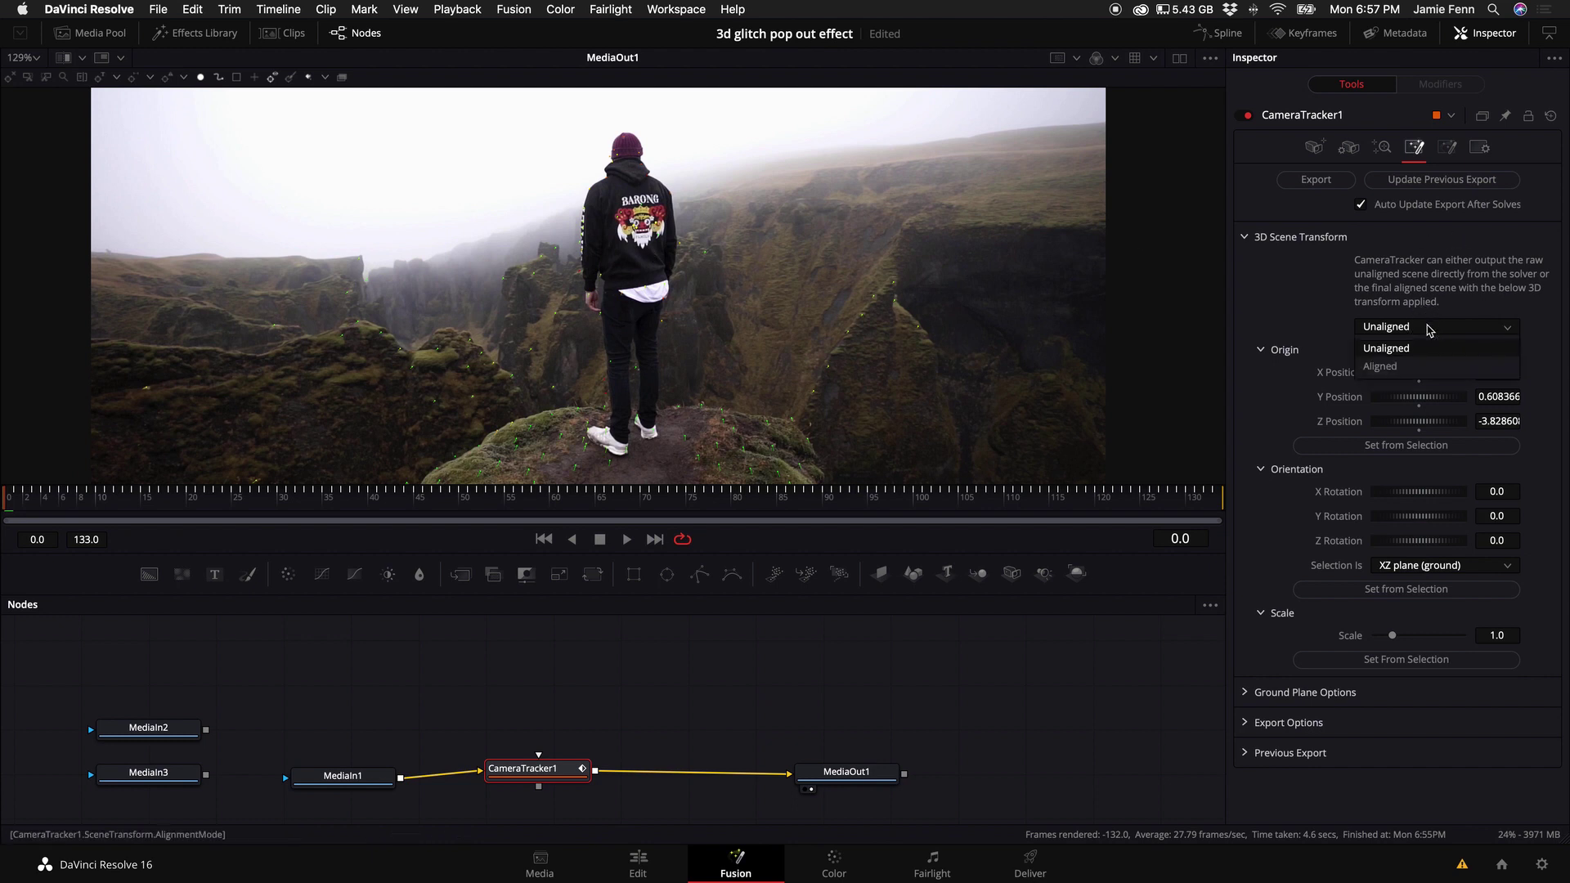
click(1406, 368)
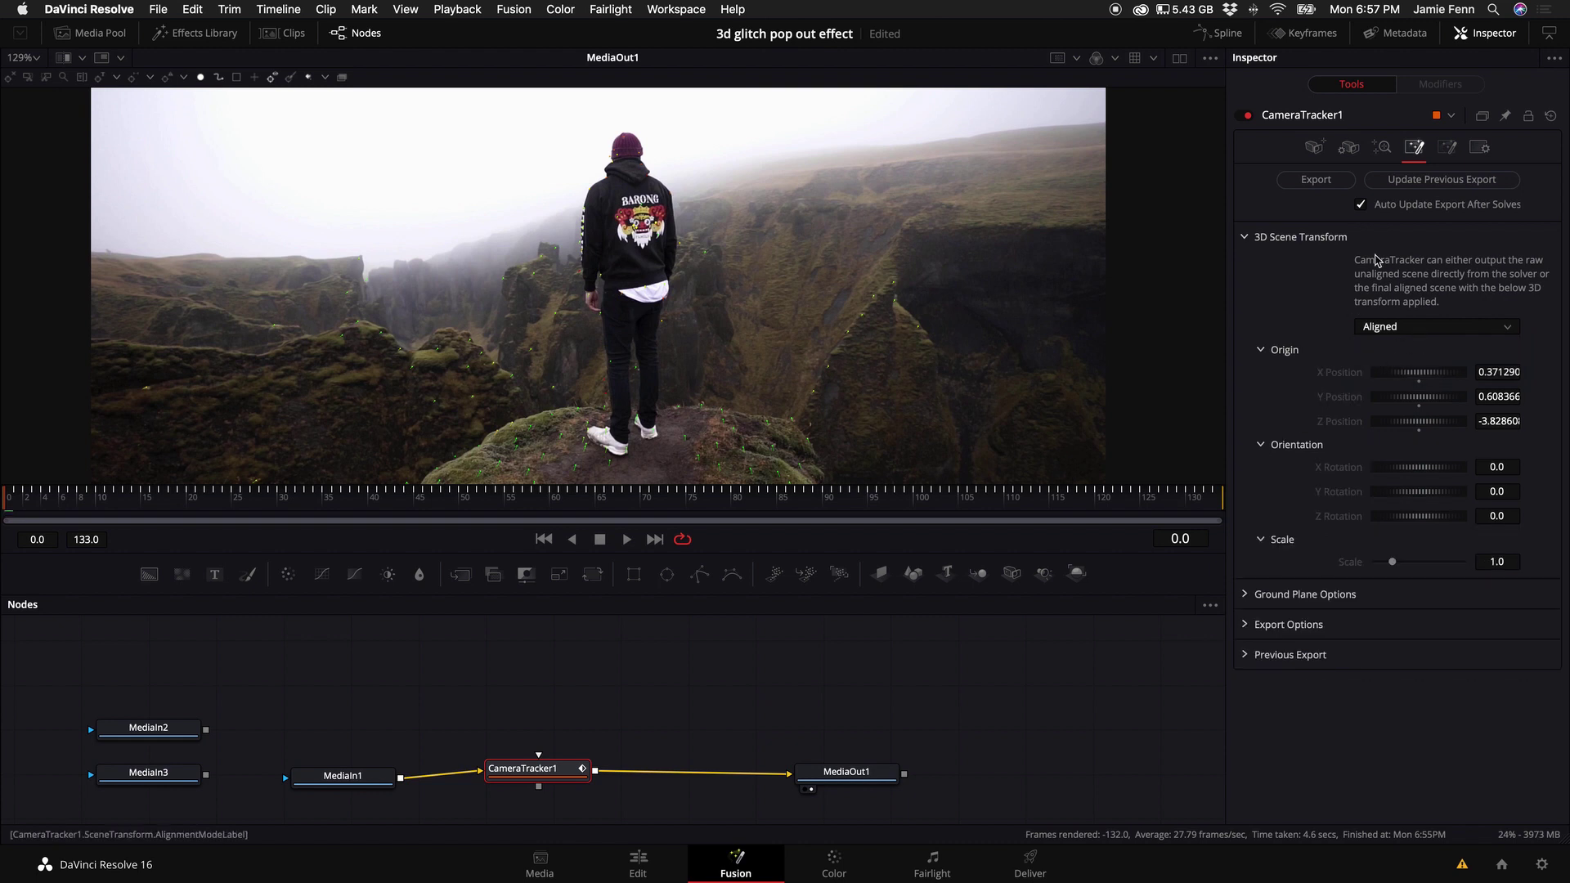
click(1317, 180)
drag(407, 655, 759, 668)
Delete the CameraTracker1 node and disconnect MediaIn1 from MediaOut1, leaving MediaIn1 feeding Camera3D1
drag(550, 742, 556, 774)
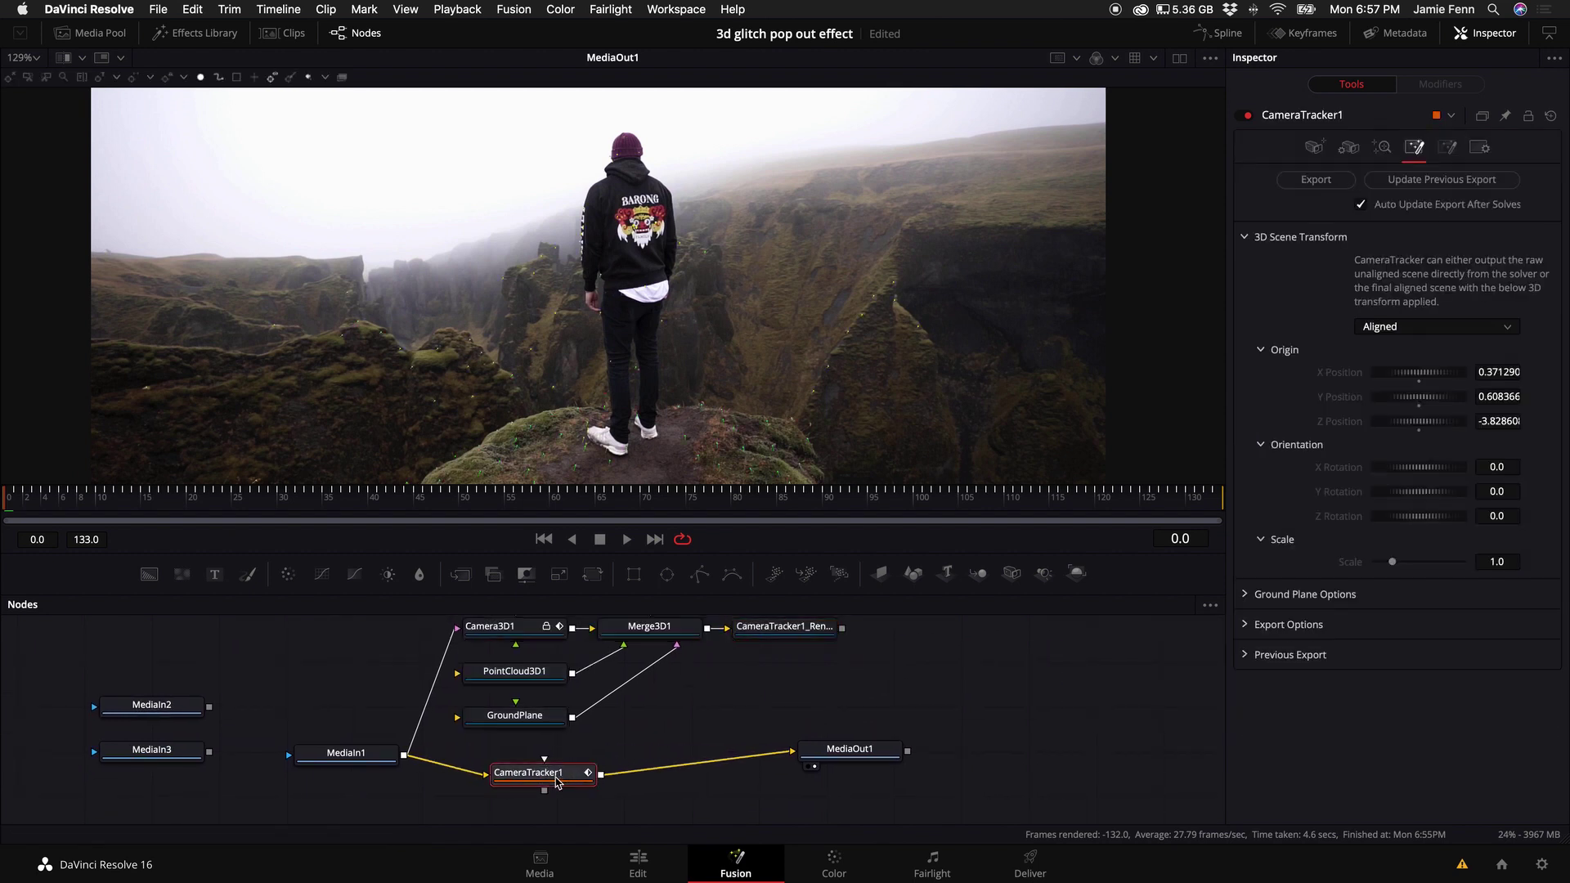
key(Delete)
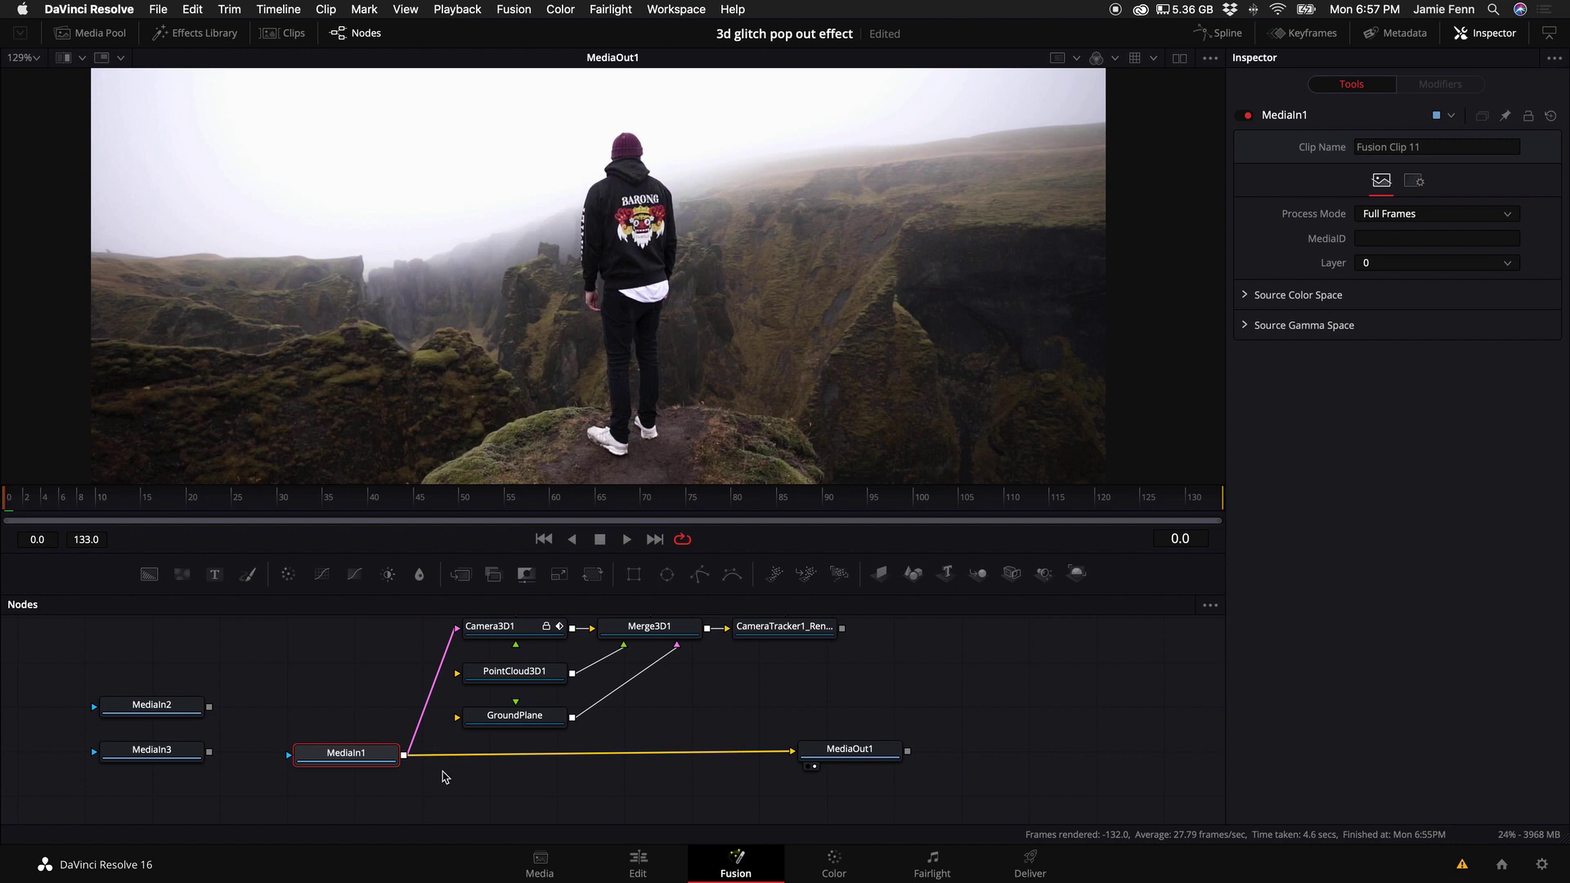
drag(587, 758, 592, 746)
drag(346, 752, 303, 684)
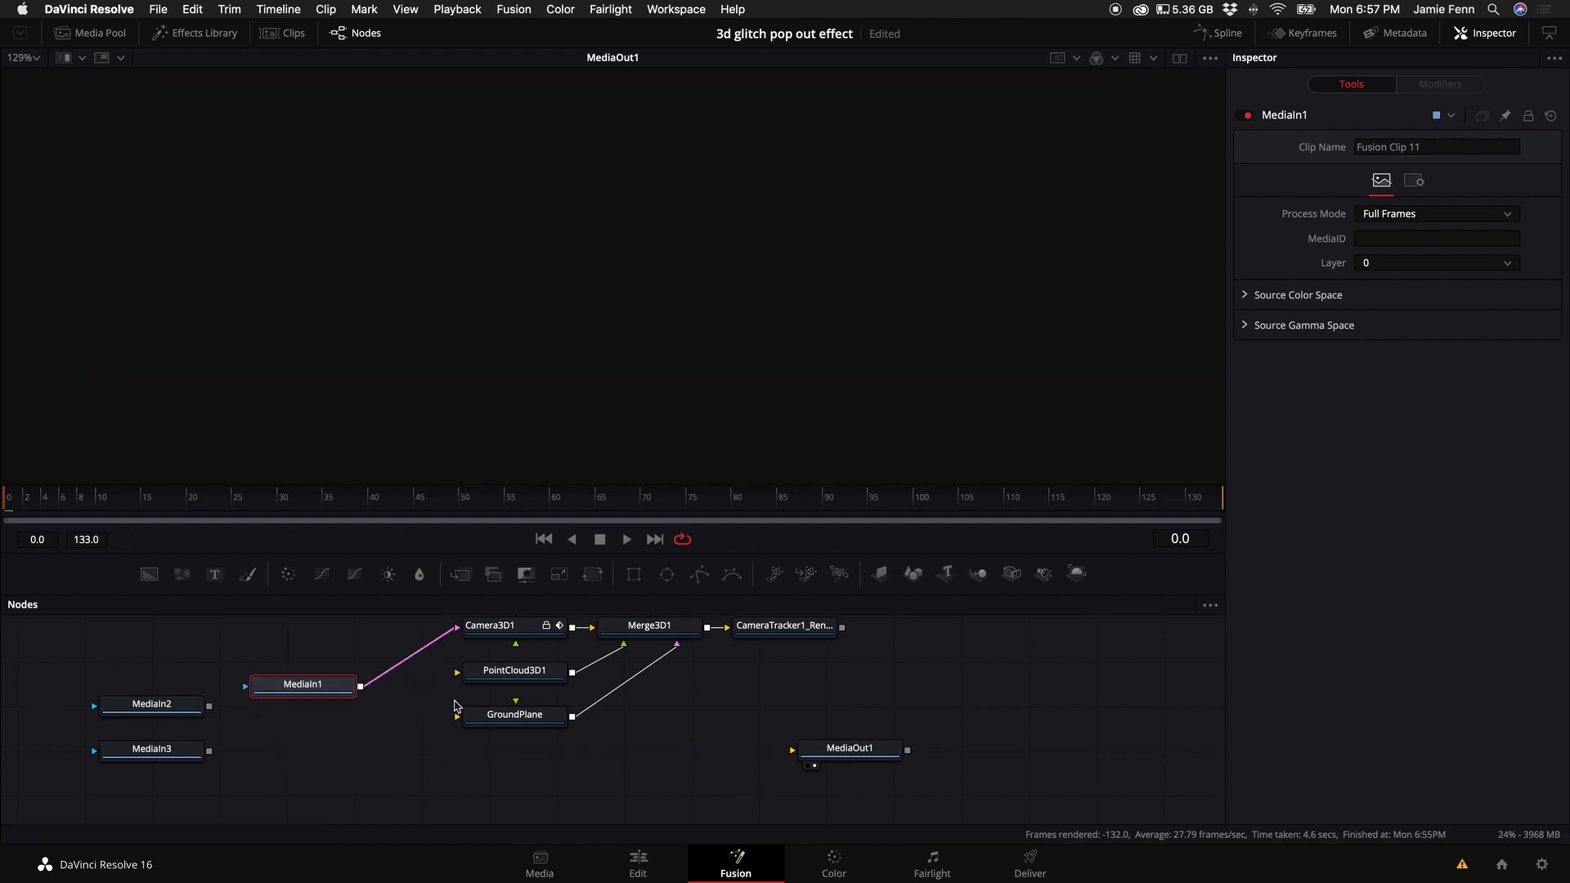
Connect the CameraTracker1 renderer node's output to MediaOut1 and delete the PointCloud3D1 and GroundPlane nodes
drag(850, 747, 989, 701)
scroll(822, 654, up, 1)
drag(843, 655, 936, 728)
drag(622, 781, 475, 675)
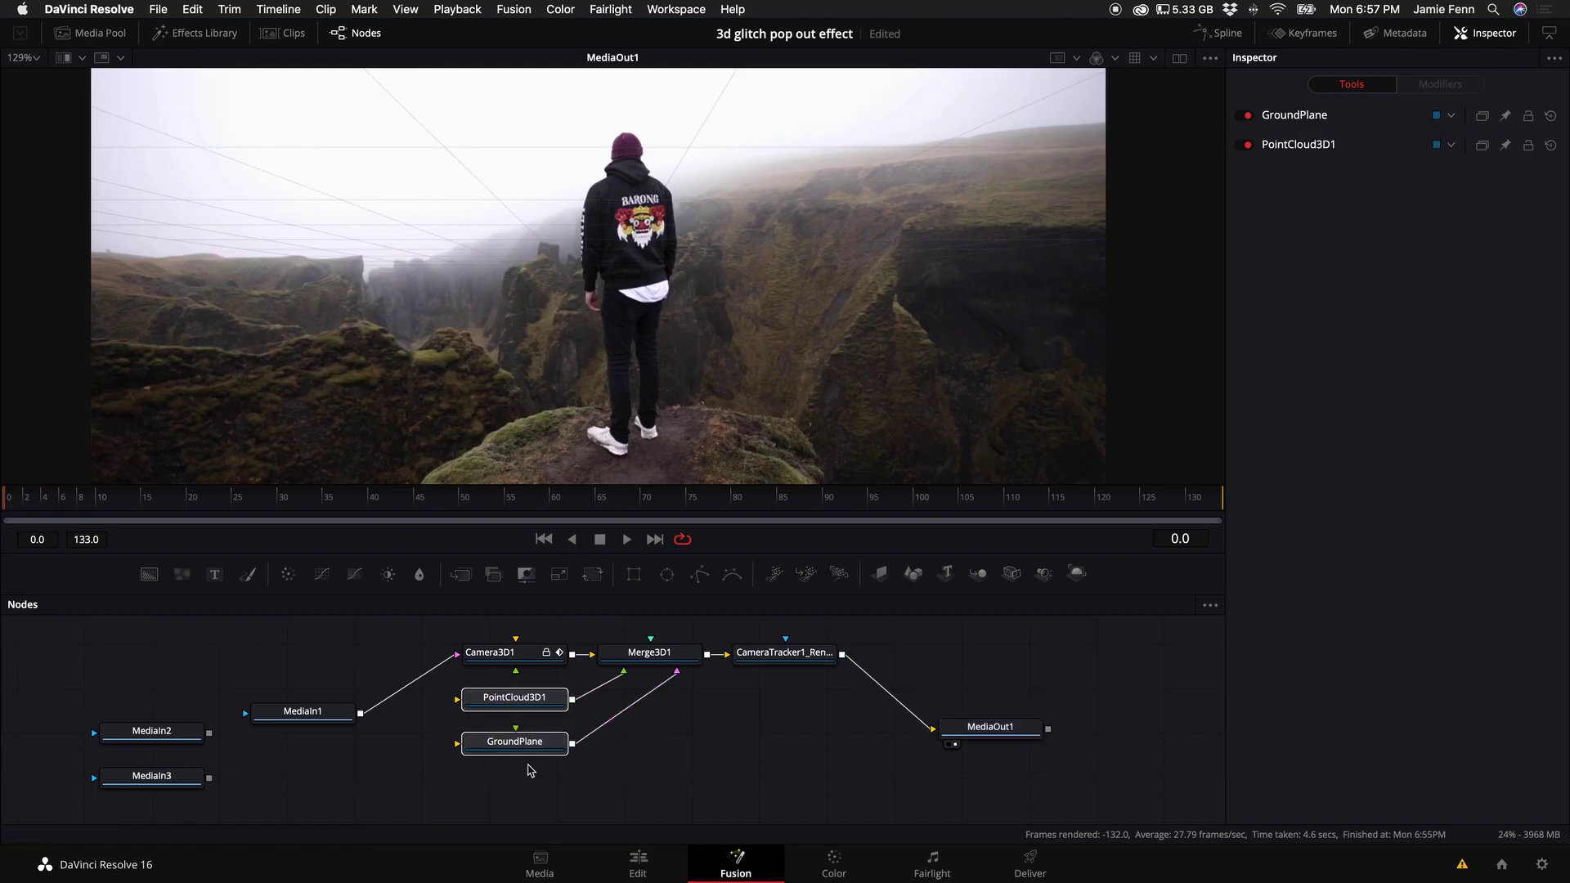
key(Delete)
Rearrange the MediaIn2 and MediaIn3 nodes above MediaIn1, leaving free space after MediaIn2
click(303, 710)
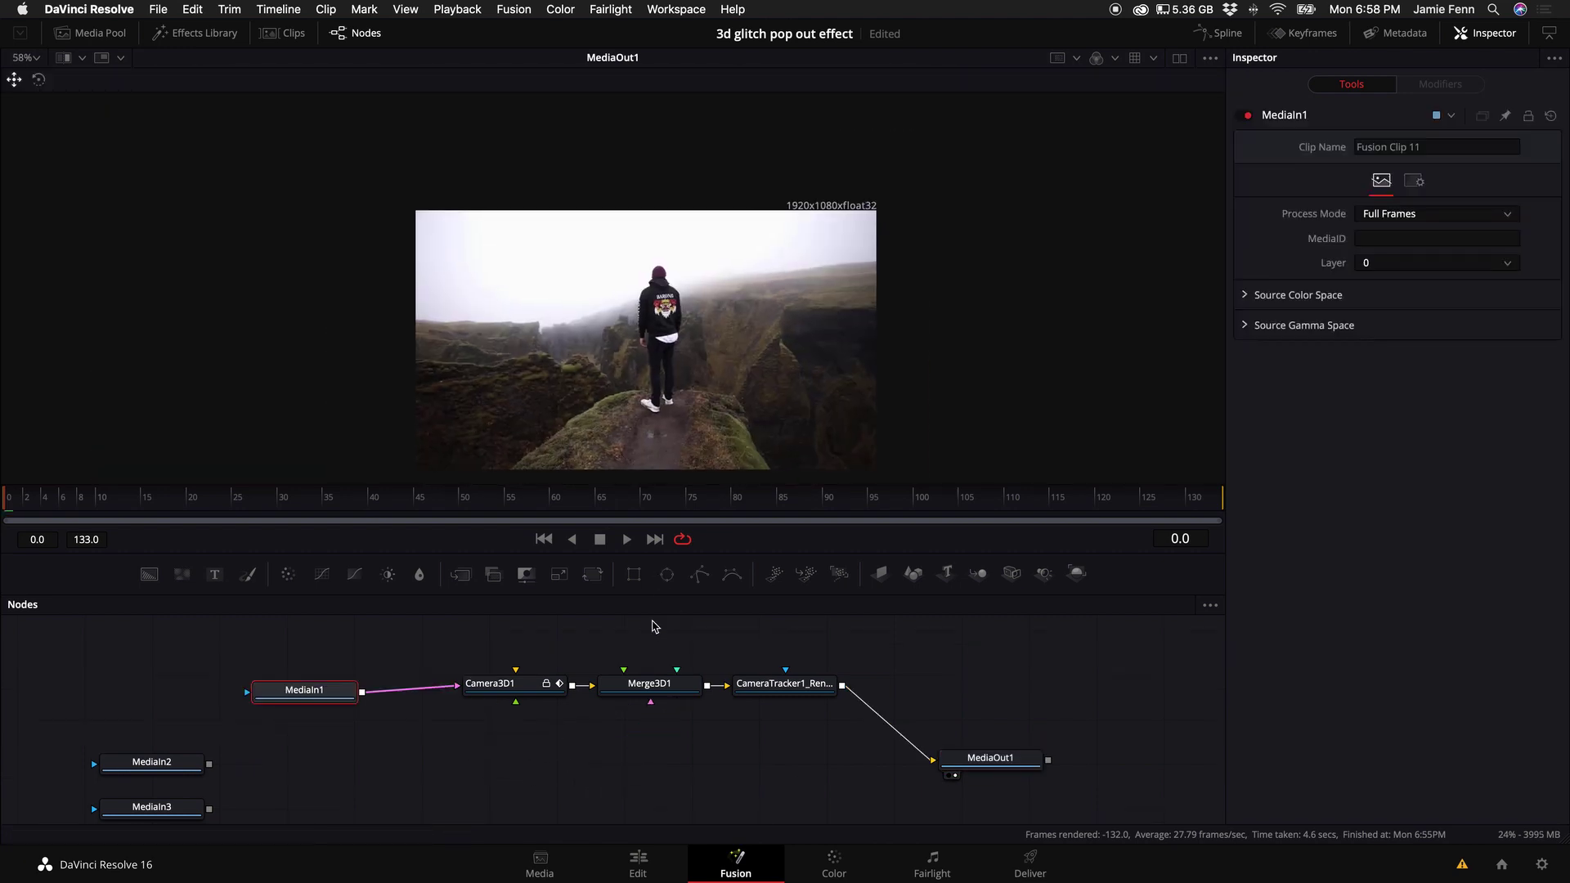
drag(161, 773, 327, 644)
scroll(327, 644, up, 3)
scroll(327, 644, down, 3)
key(ctrl+v)
drag(151, 805, 180, 652)
scroll(281, 667, up, 4)
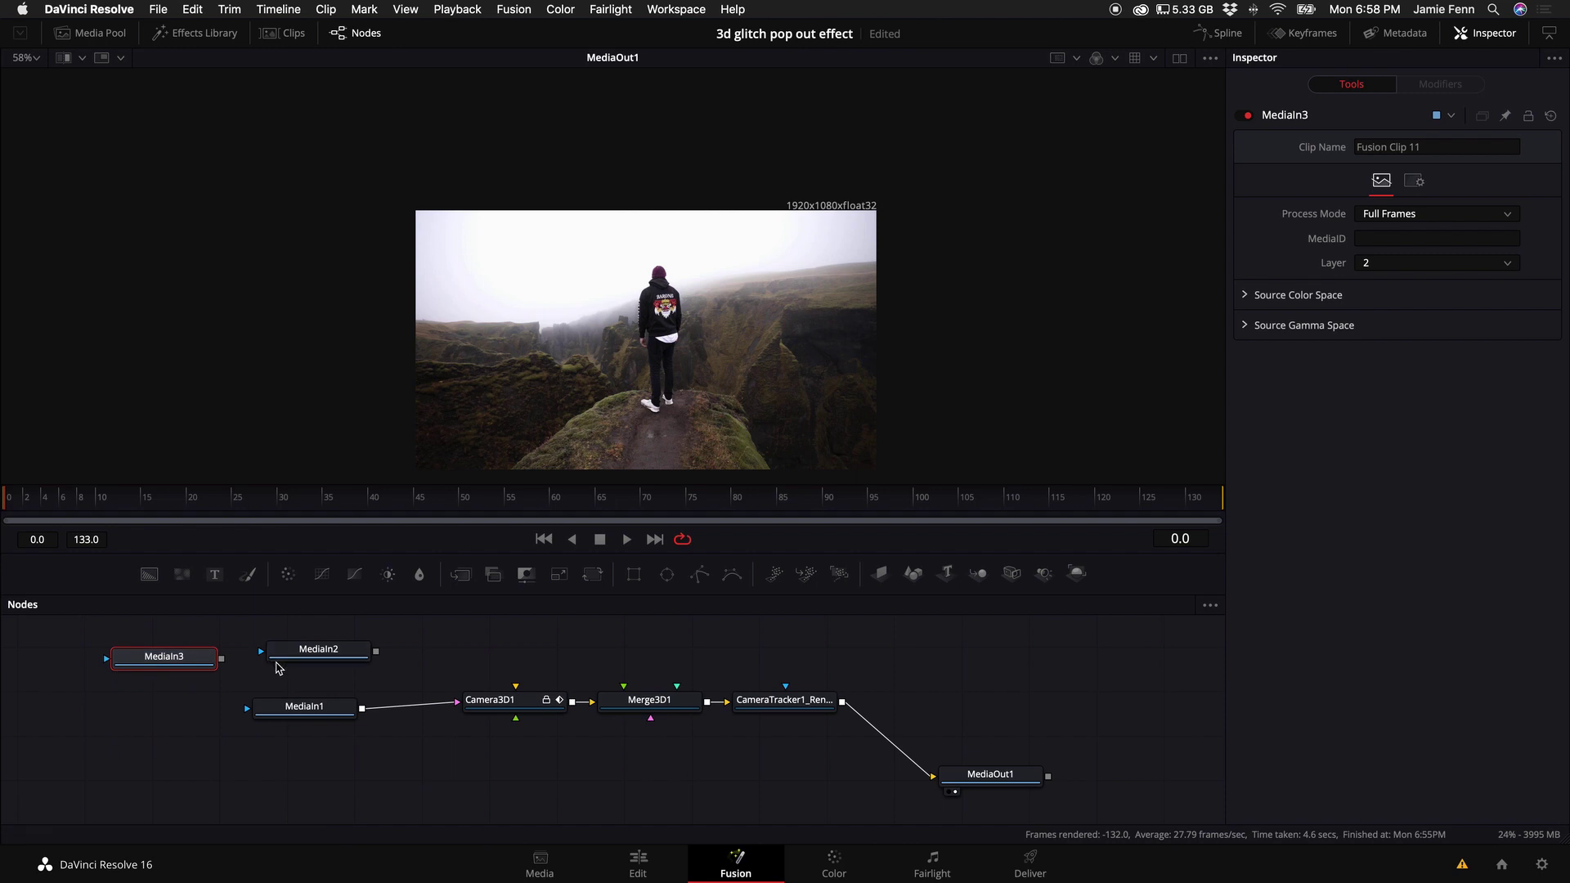
drag(360, 714, 415, 659)
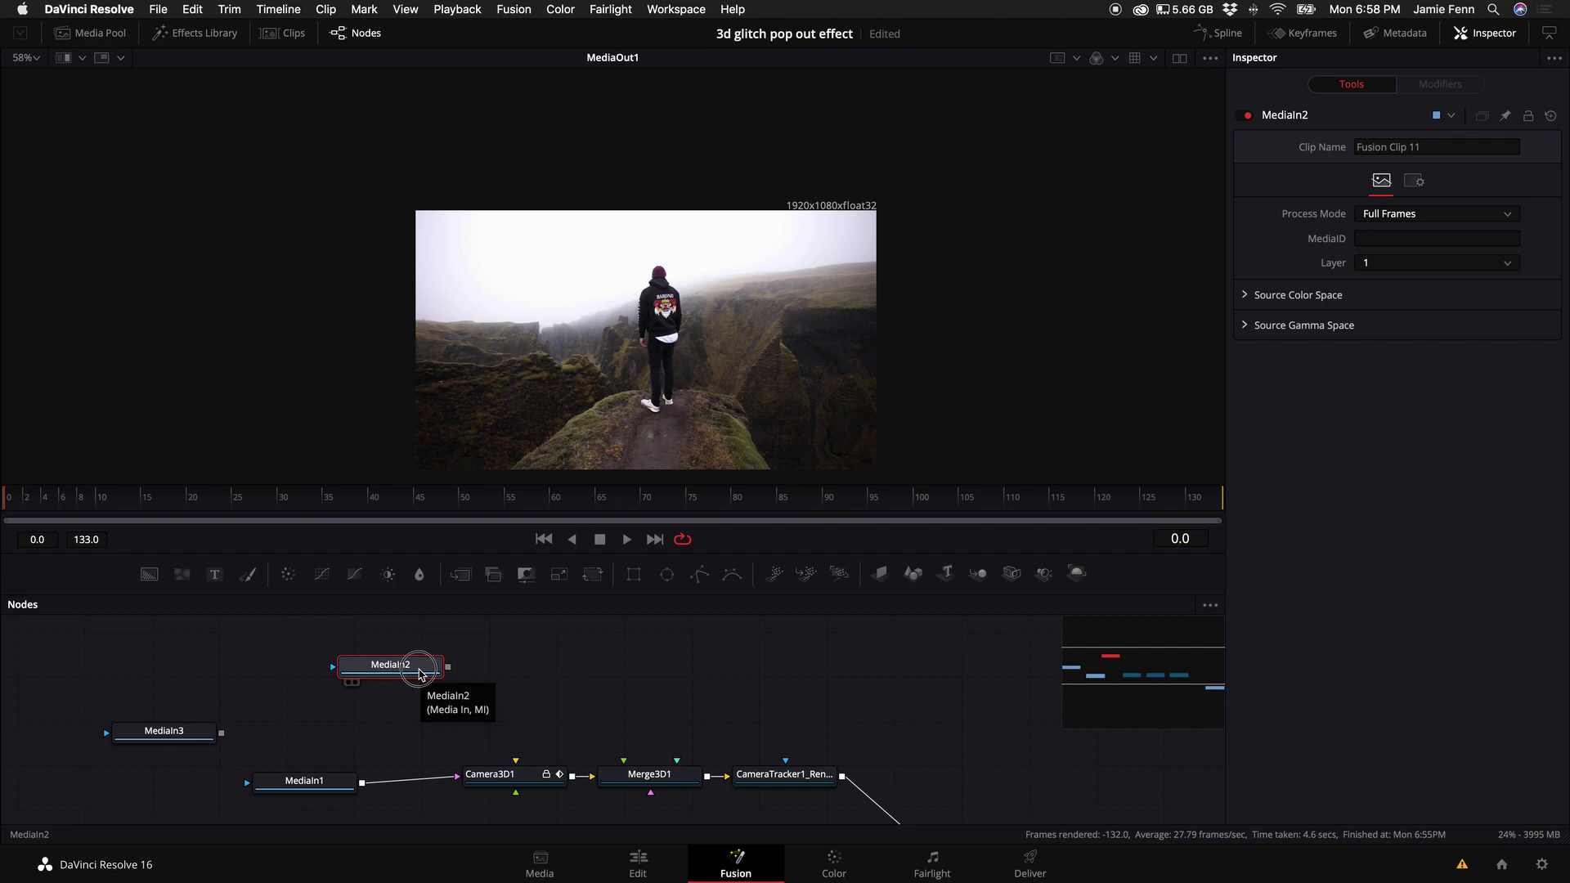
drag(419, 674, 399, 666)
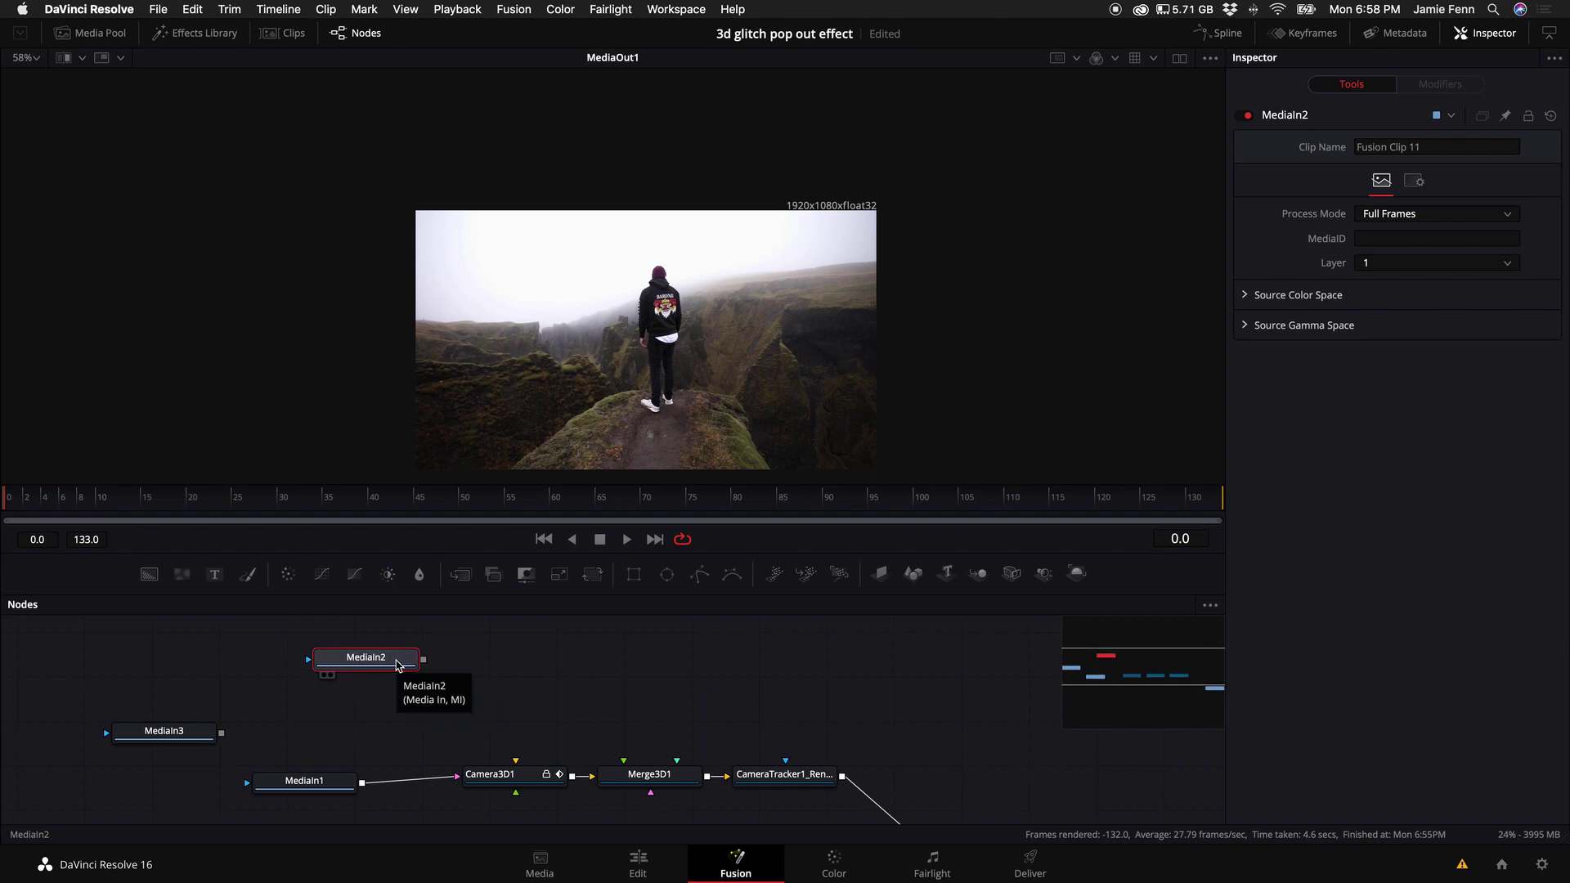
drag(398, 665, 370, 669)
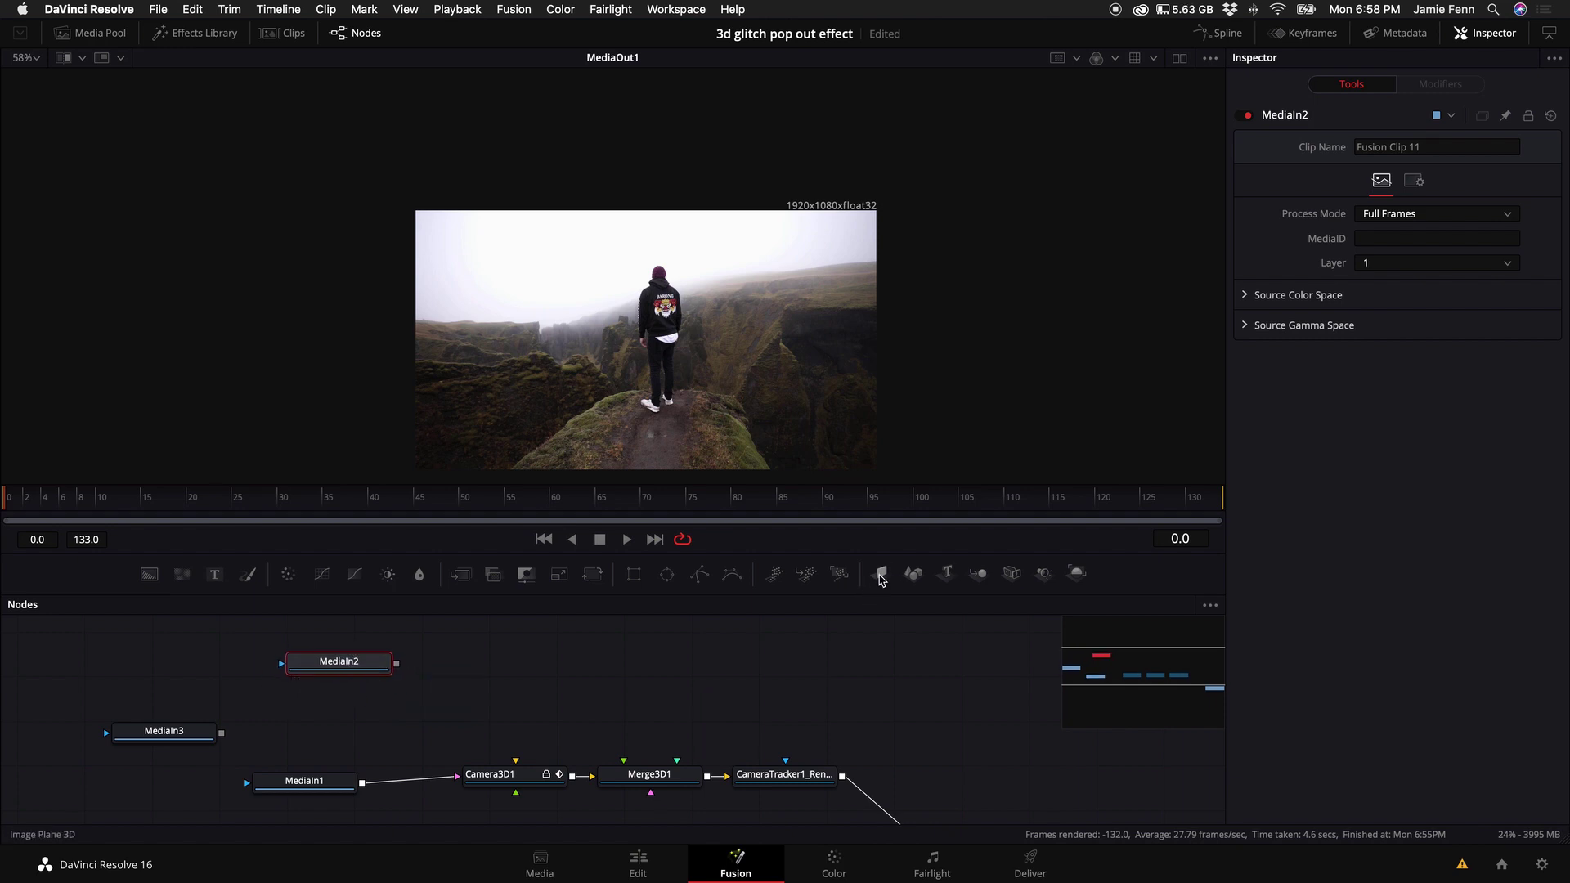
Insert an Image Plane 3D node after MediaIn2 and connect its output to Merge3D1
click(881, 575)
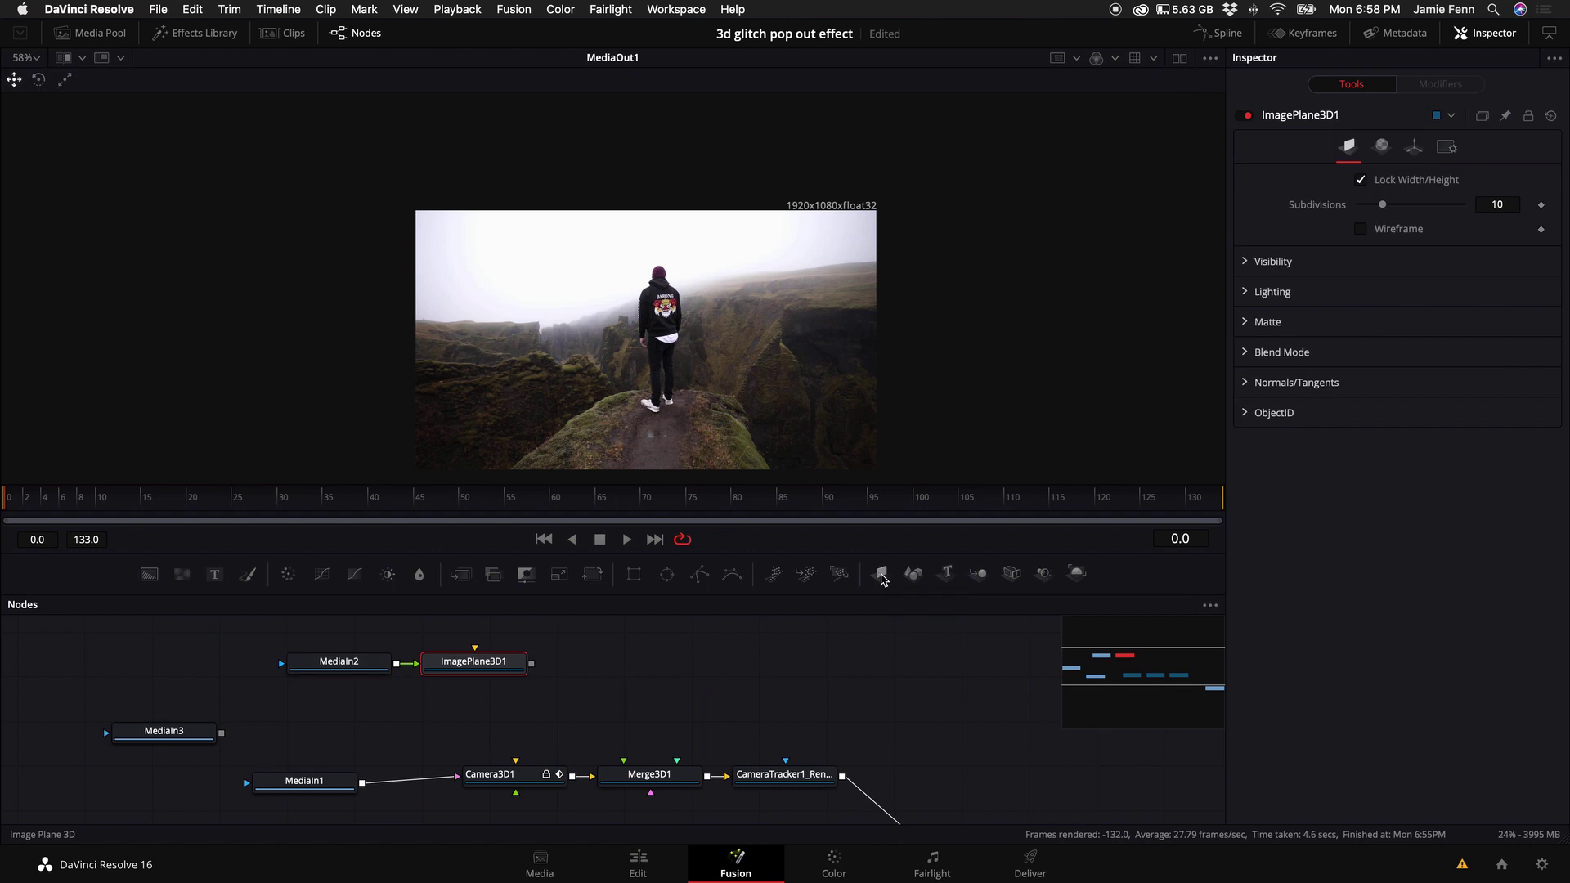
drag(532, 664, 645, 774)
drag(701, 508, 653, 518)
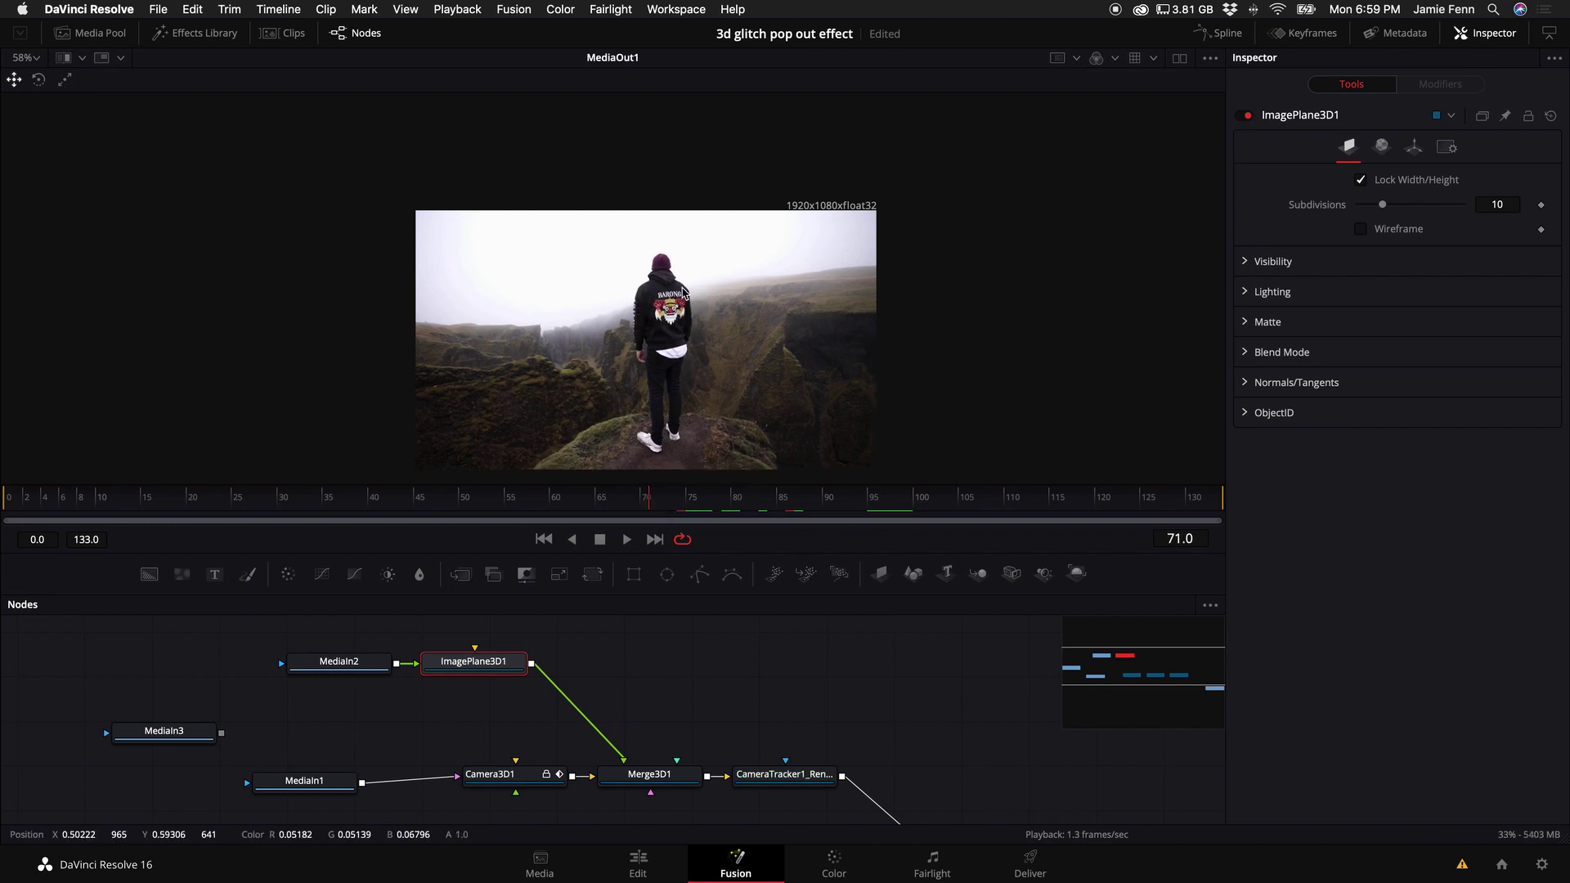
Replace MediaIn2 with MediaIn3 as the input of ImagePlane3D1 and go to frame 31
drag(331, 664, 122, 671)
drag(221, 733, 473, 667)
drag(164, 732, 323, 647)
click(365, 508)
drag(365, 508, 320, 512)
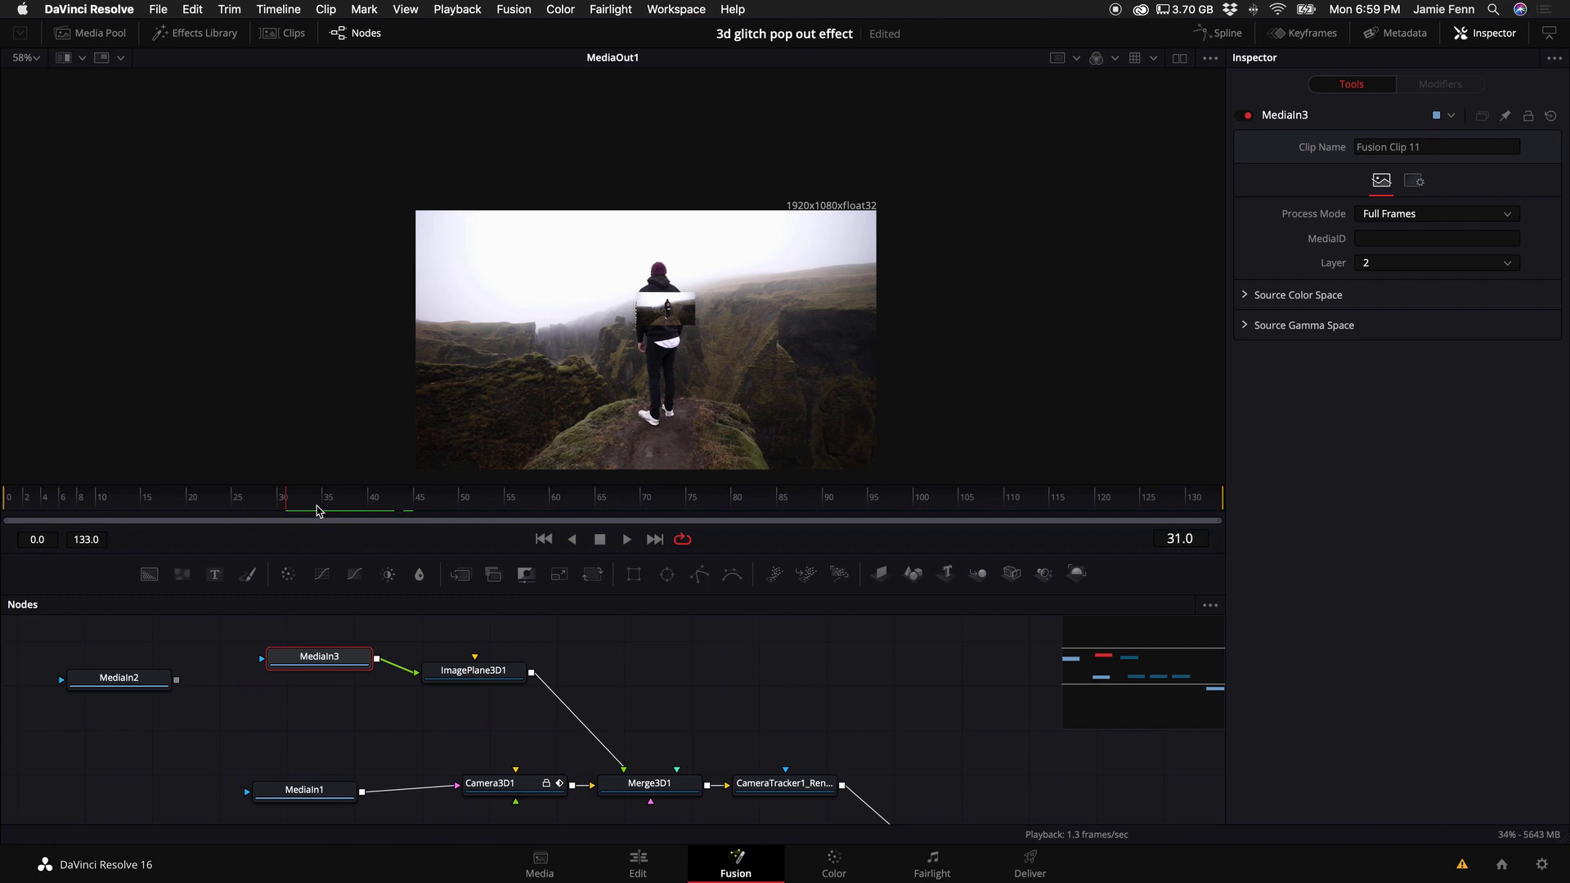
key(Left)
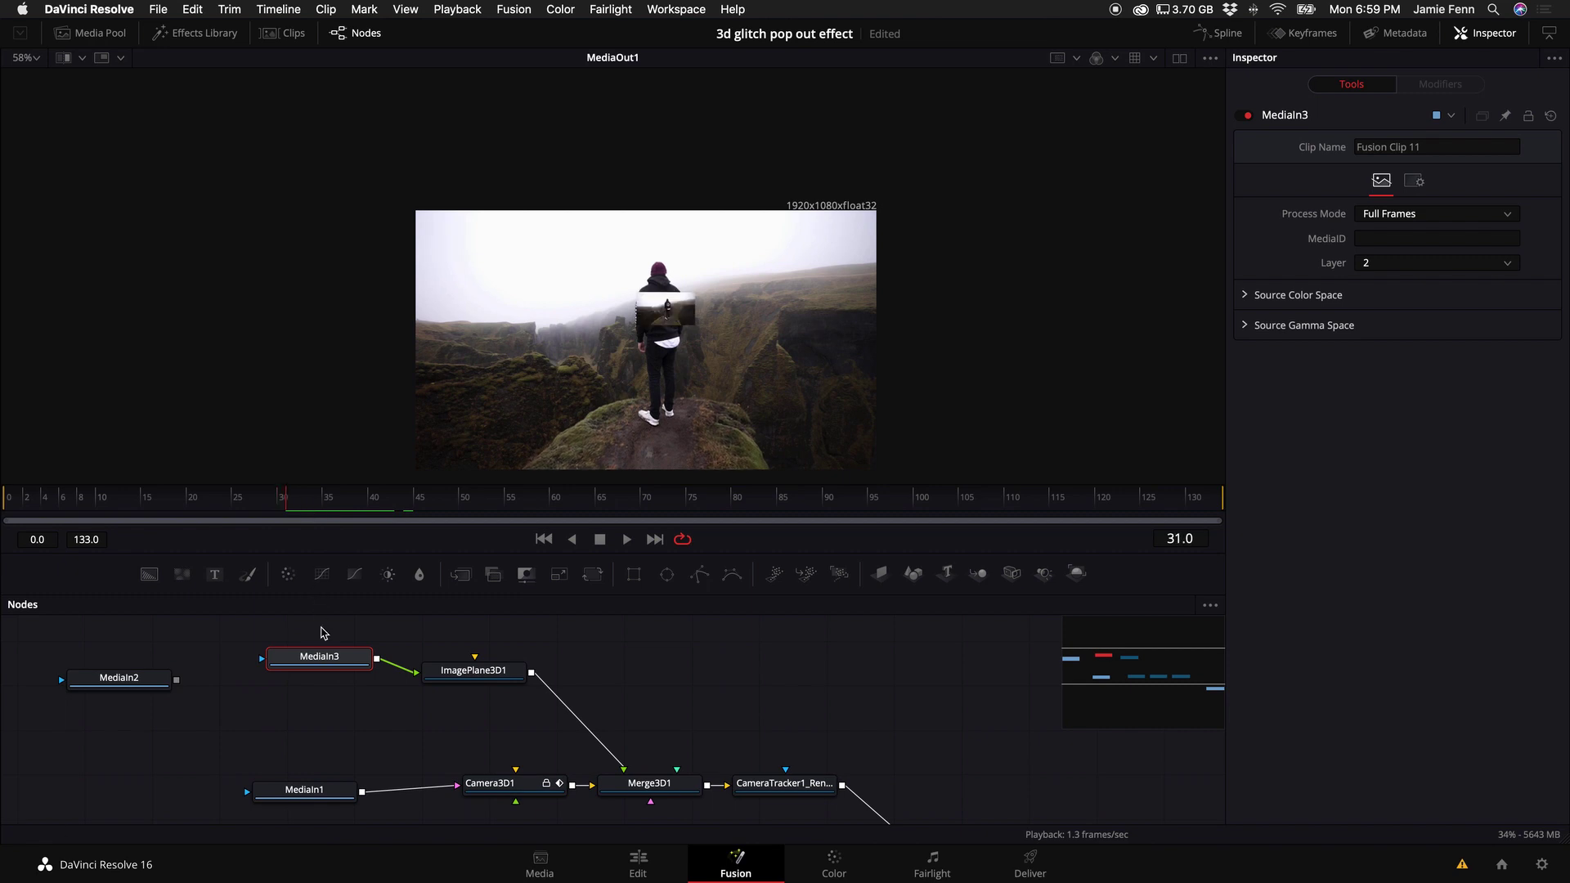
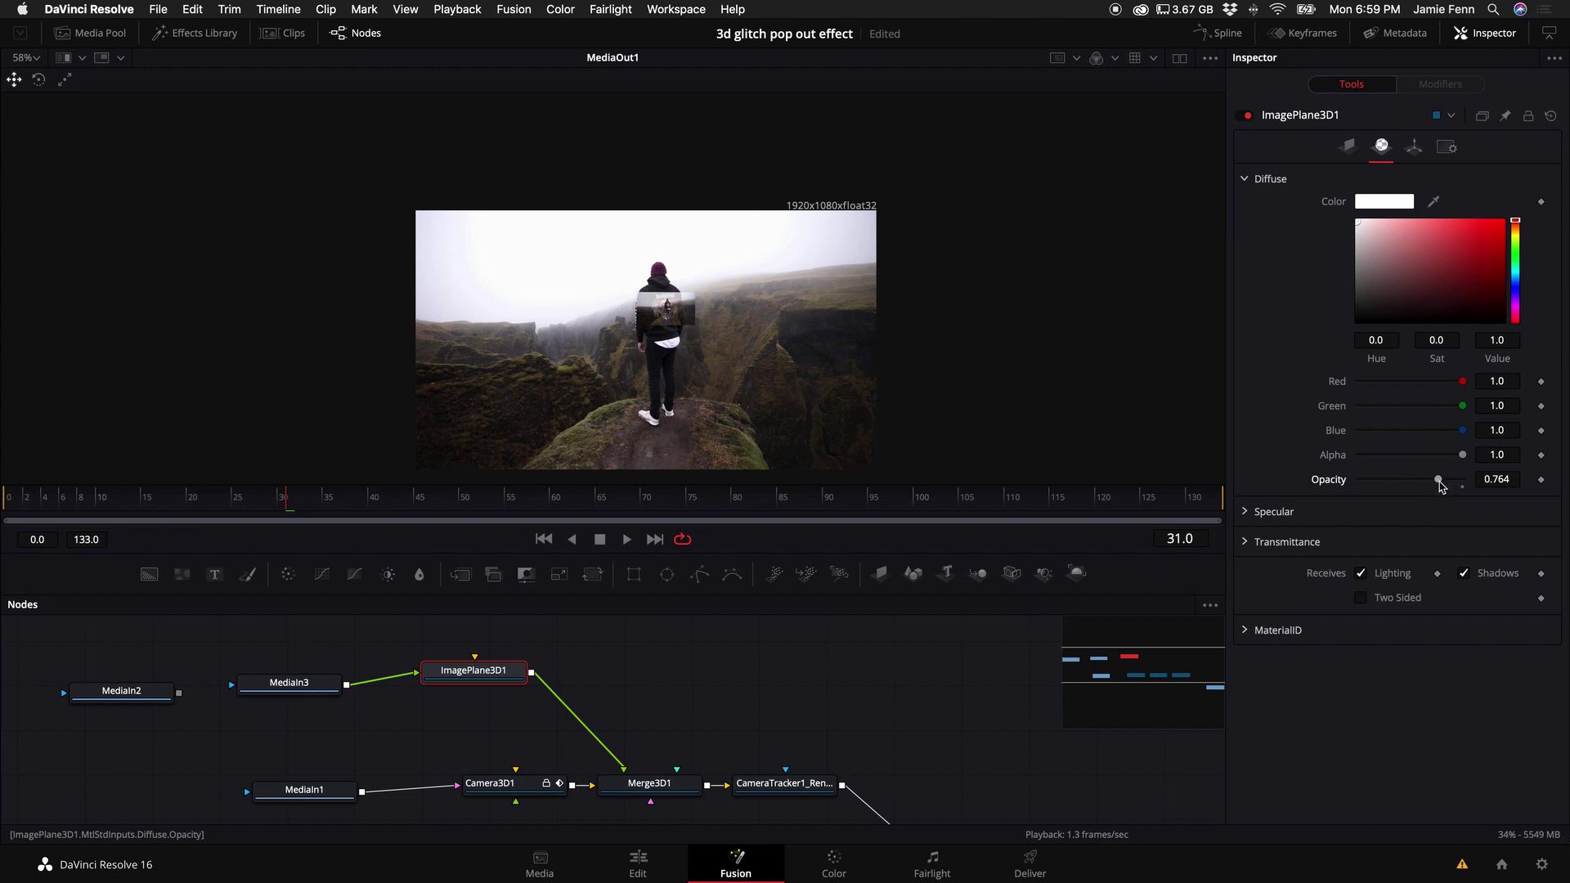
Set the locked X/Y/Z scale of ImagePlane3D1 to 8.0
click(1412, 153)
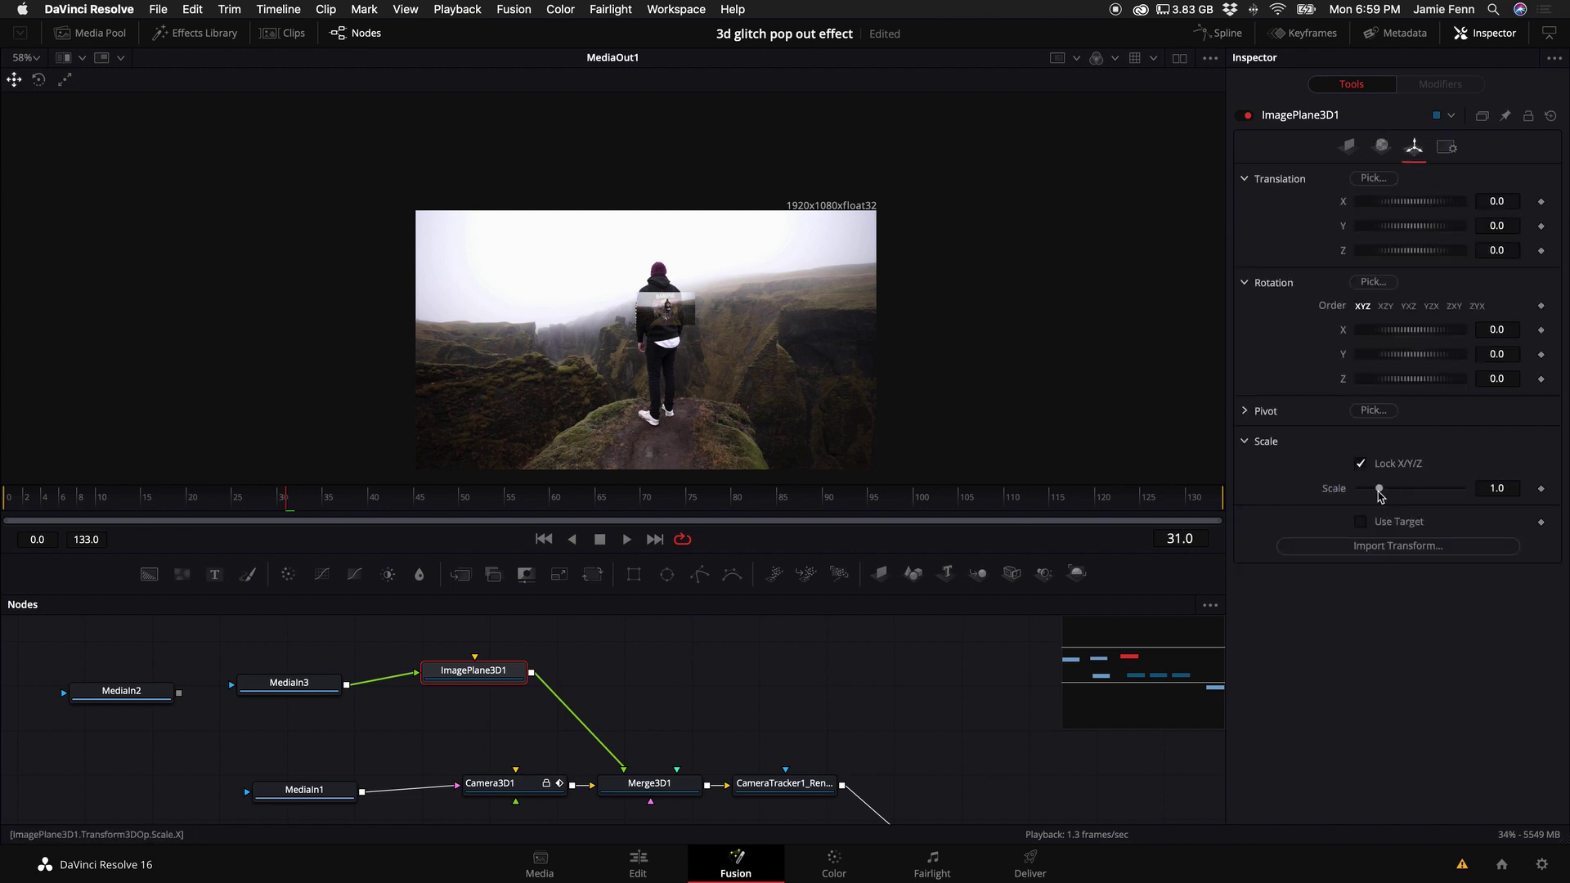
drag(1380, 489, 1485, 494)
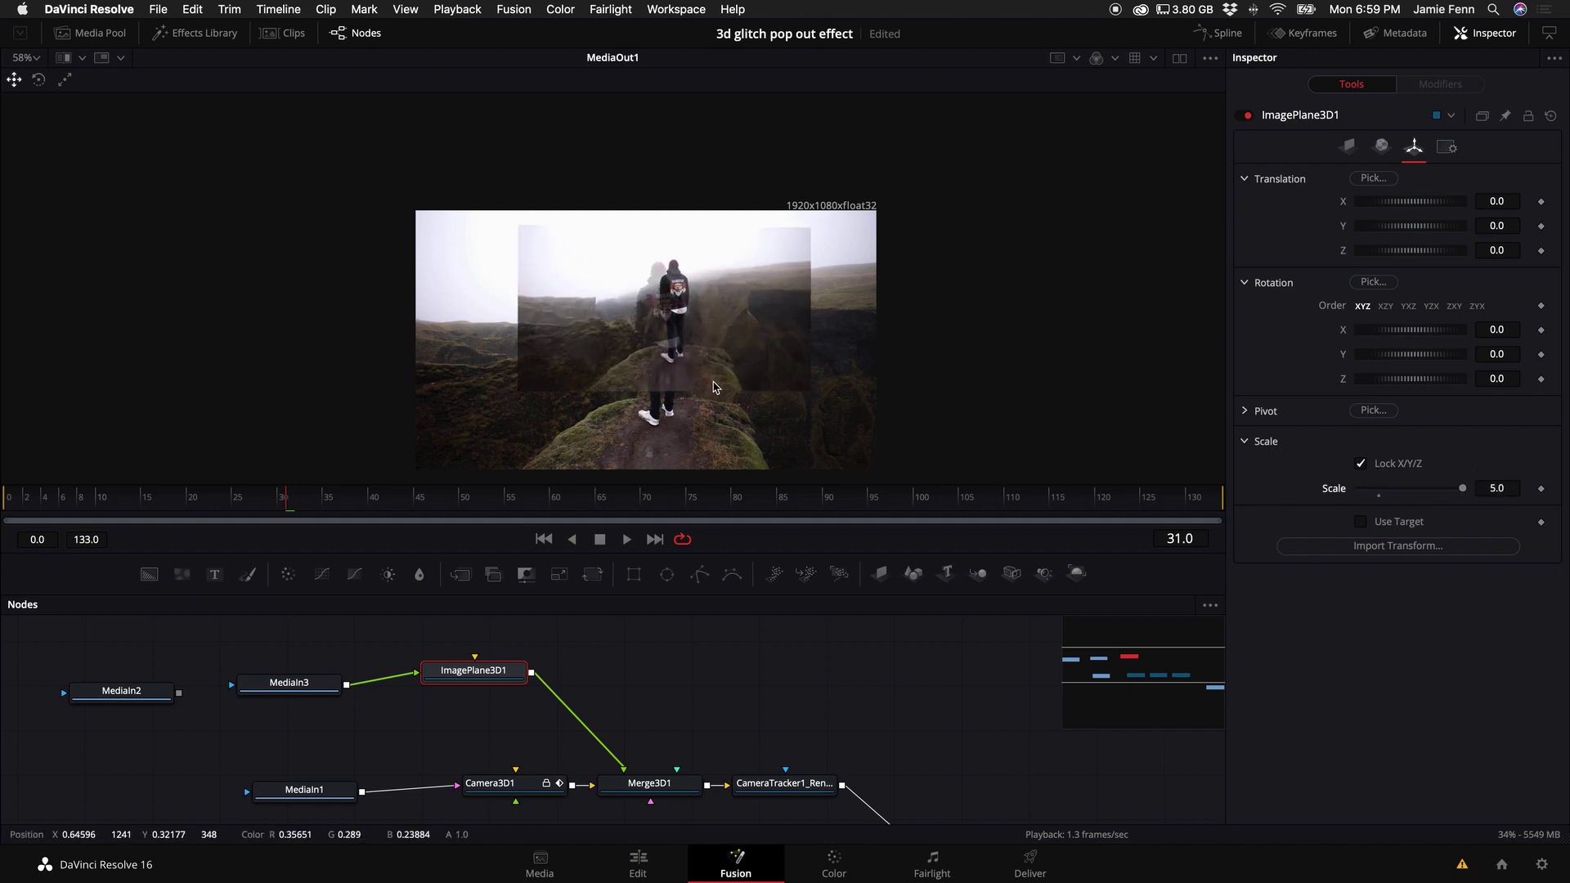
scroll(704, 393, down, 1)
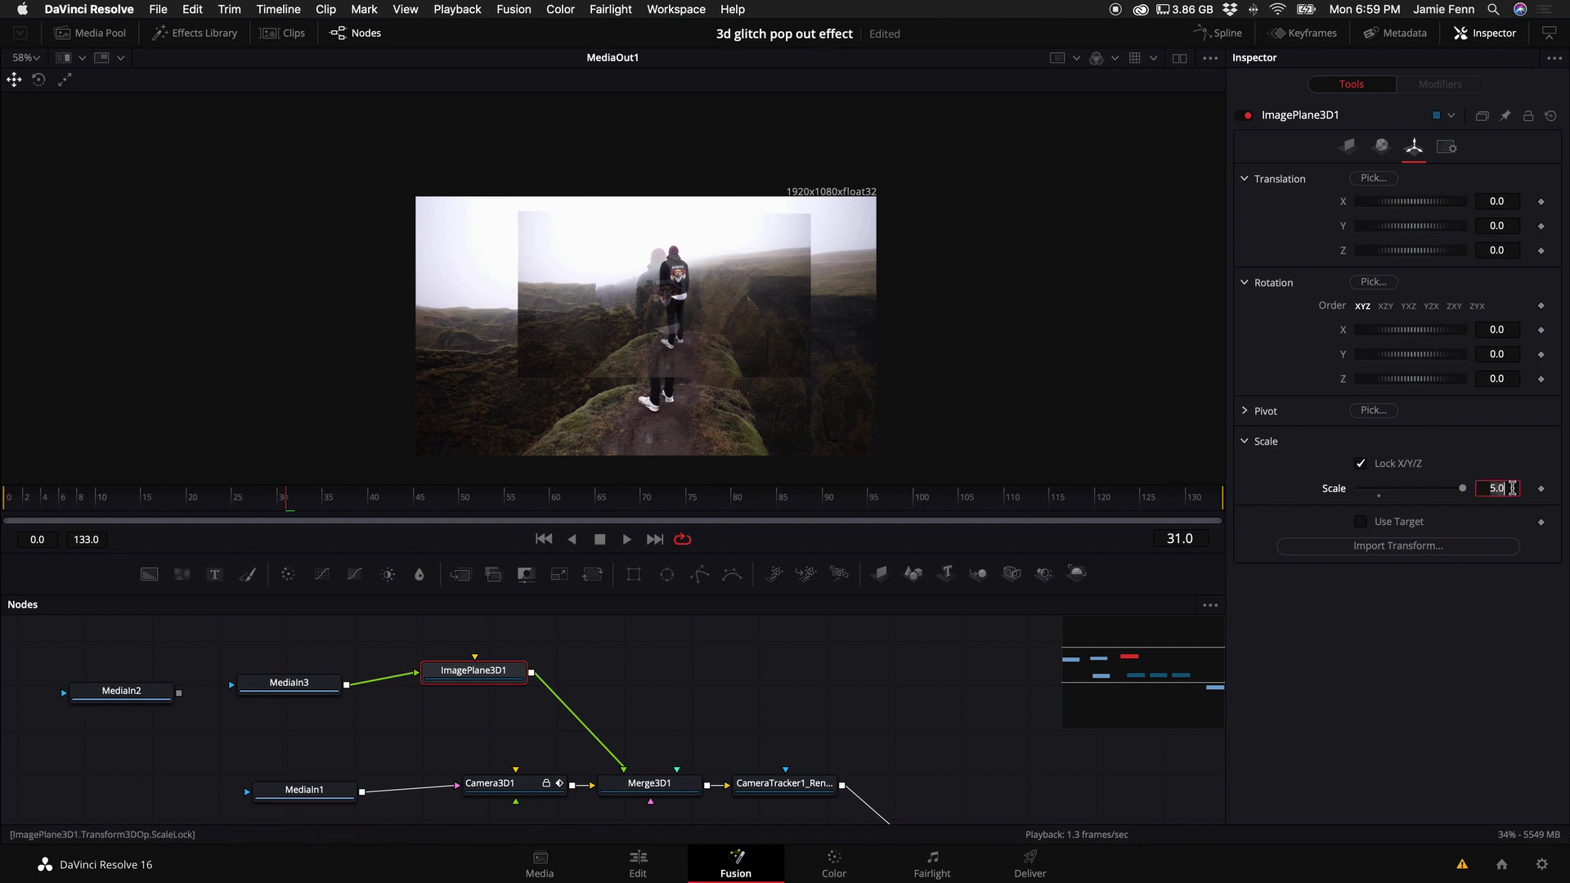
key(Return)
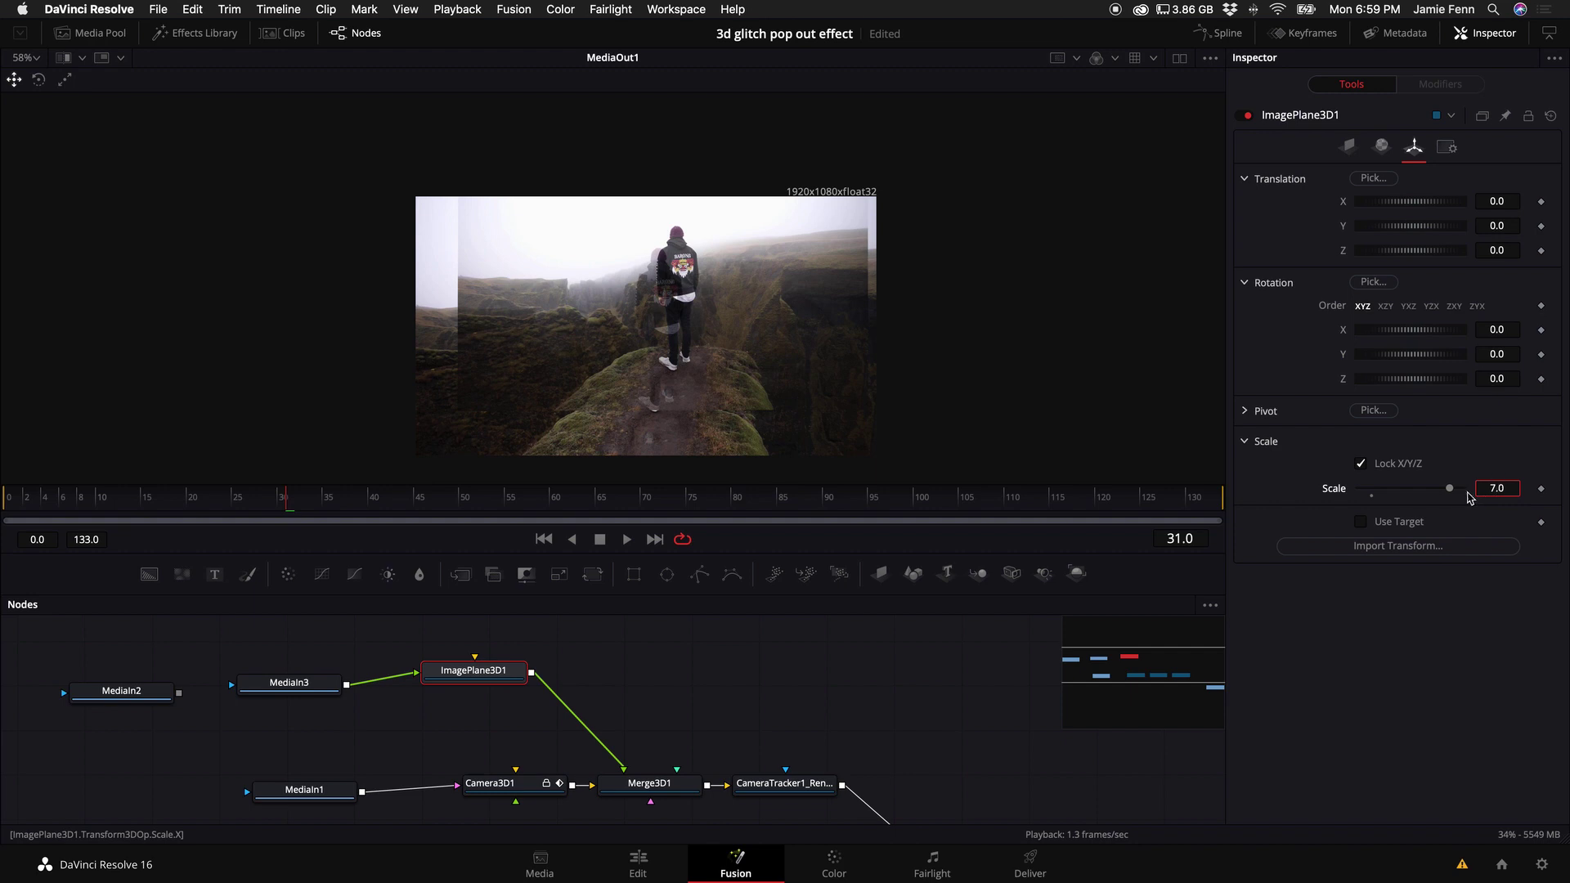
drag(1453, 495, 1468, 497)
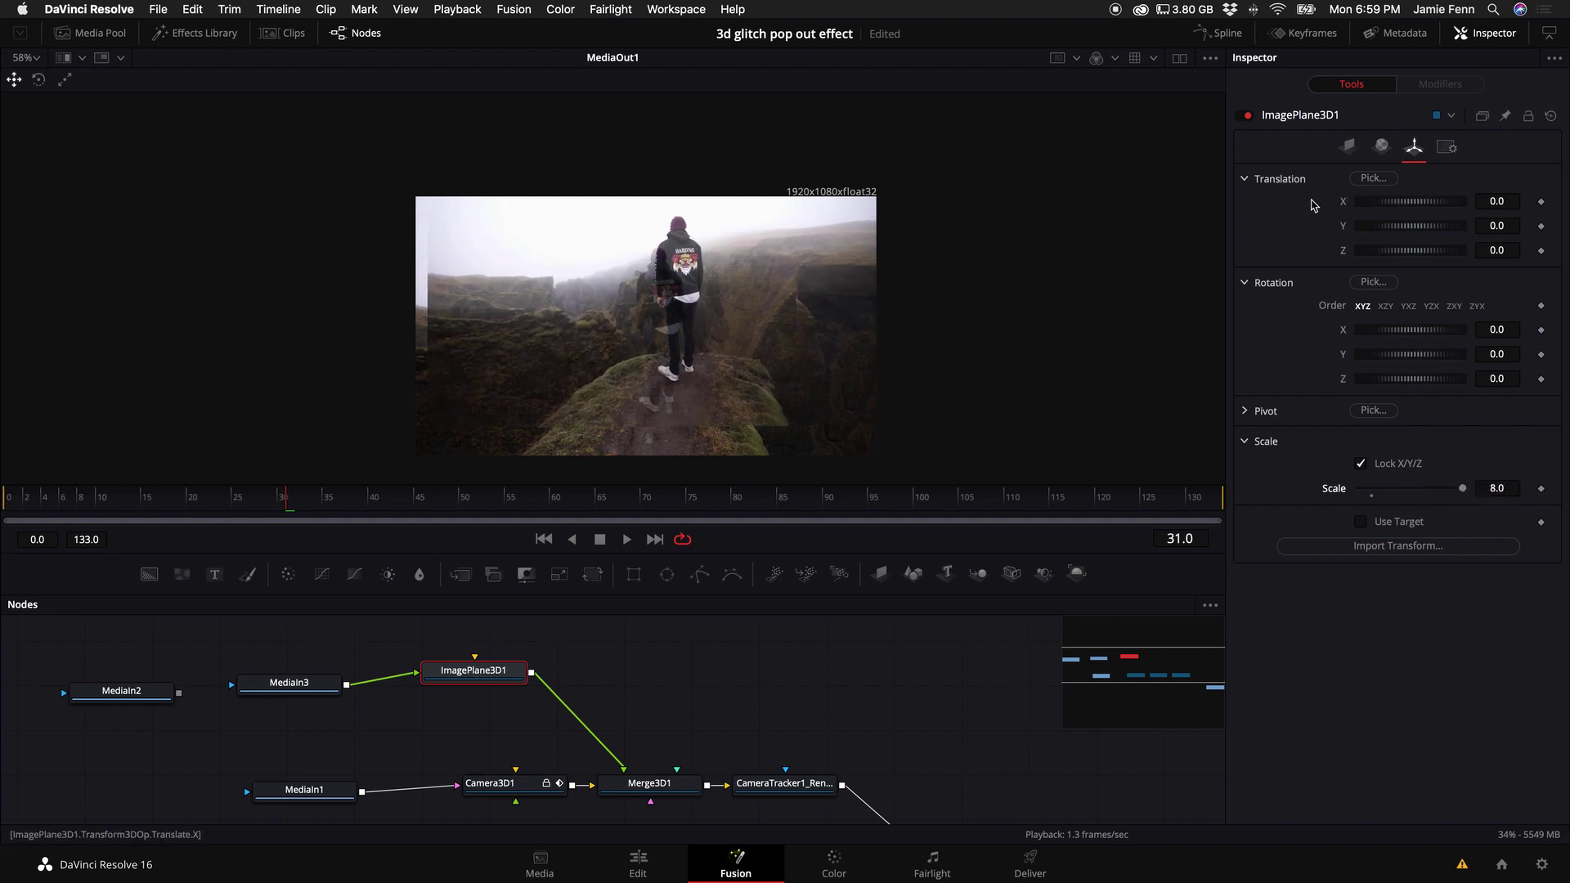
Align ImagePlane3D1's figure with the person in the footage by setting its translation to X -0.34 and Y -0.541
drag(1417, 205, 1105, 251)
scroll(657, 289, up, 5)
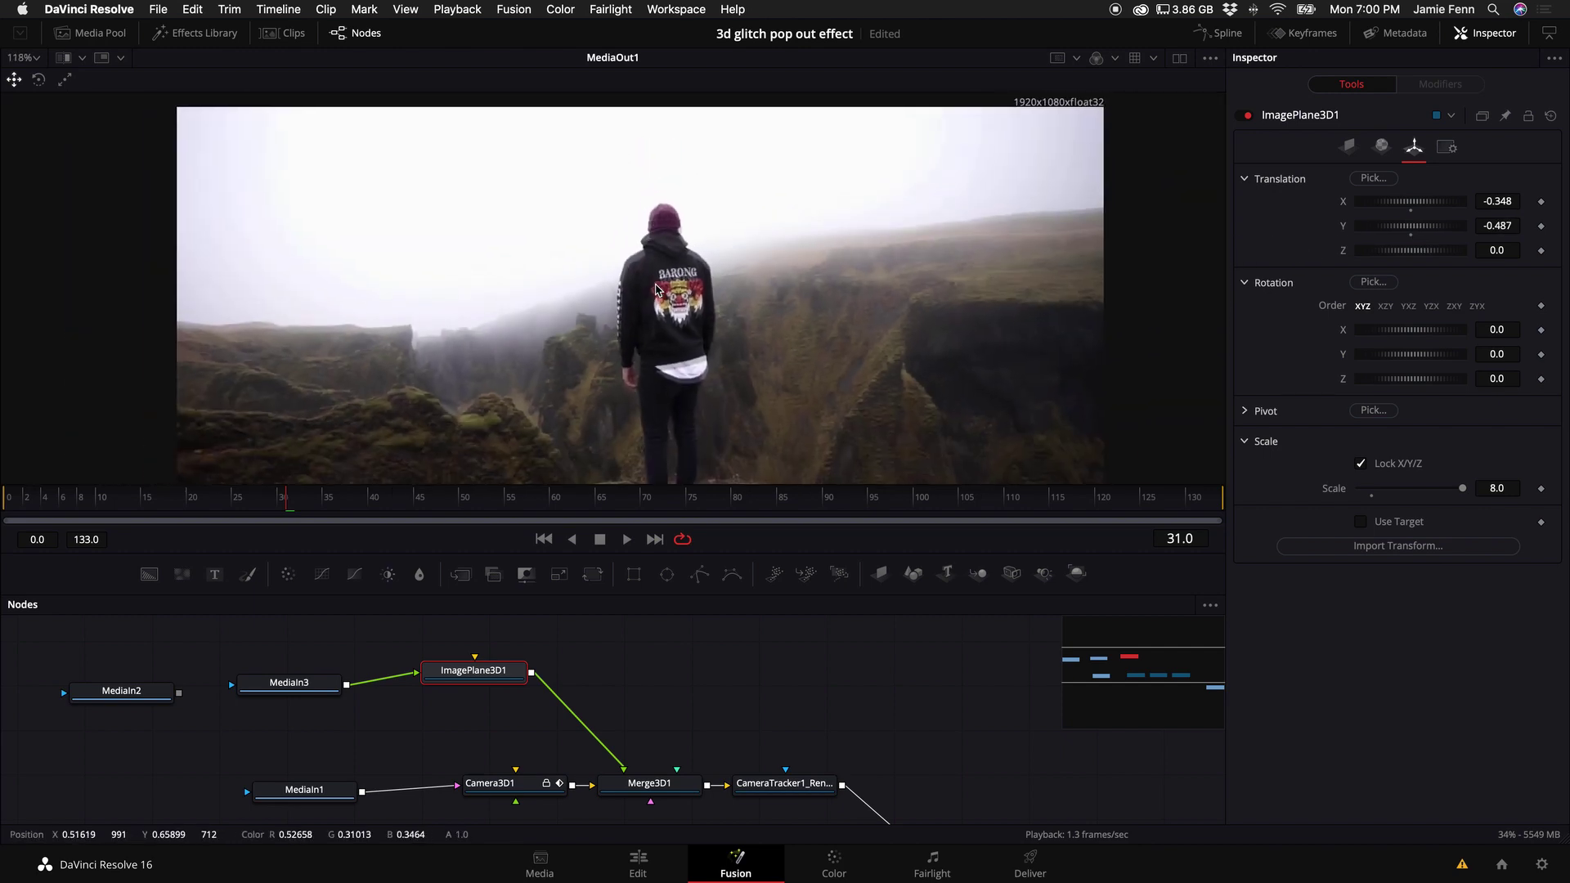
scroll(661, 280, down, 3)
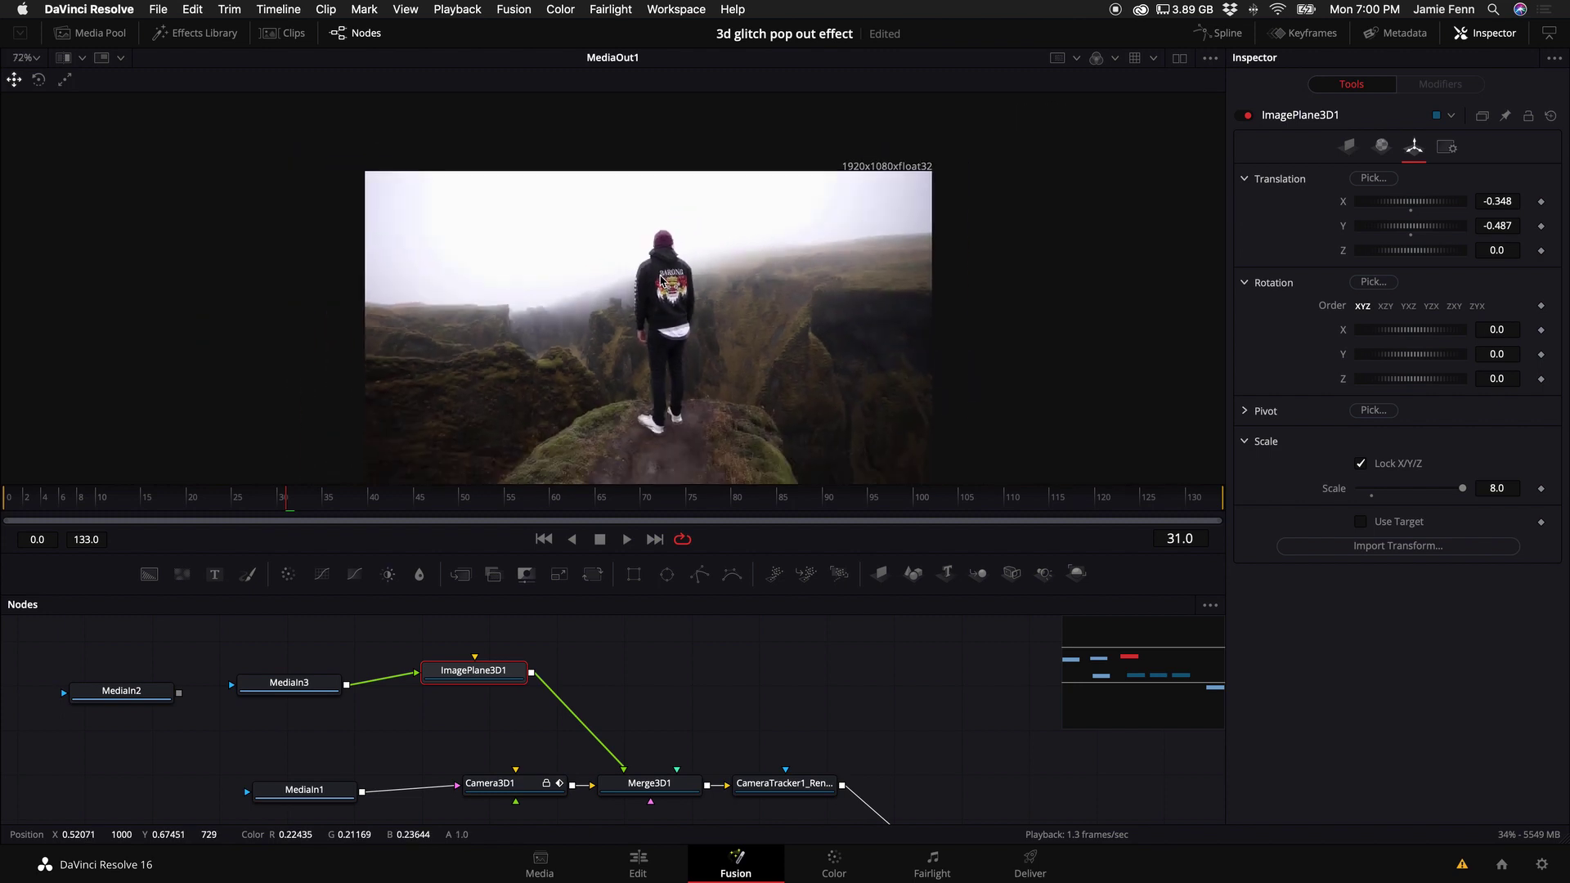
scroll(660, 280, up, 5)
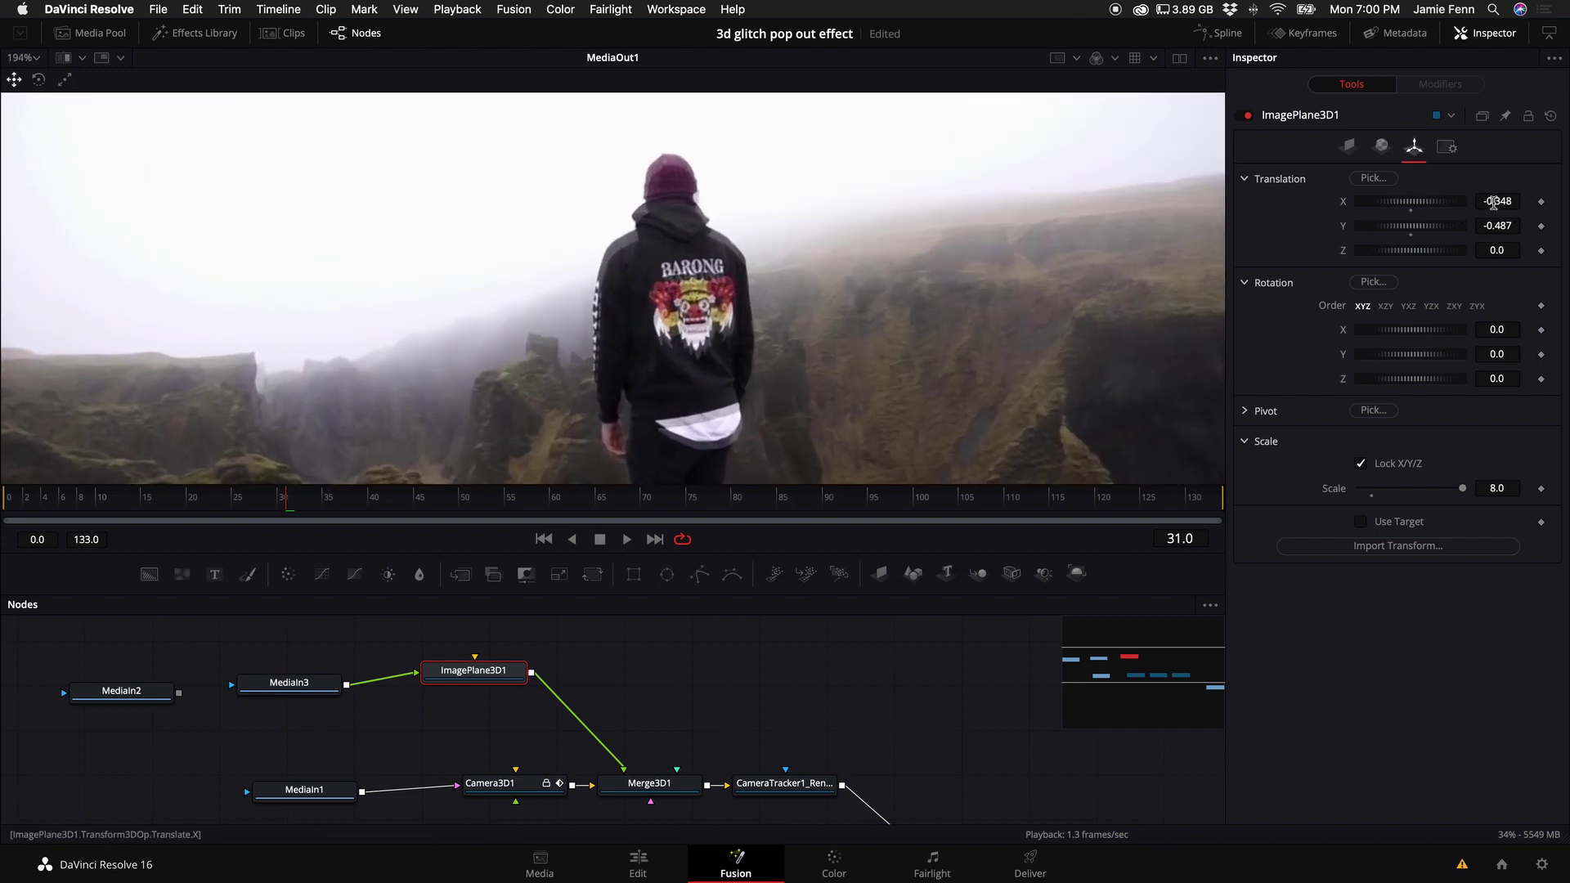
drag(1494, 203, 1463, 231)
Move ImagePlane3D1 toward the camera by setting its Z translation to 1.02
scroll(777, 350, down, 3)
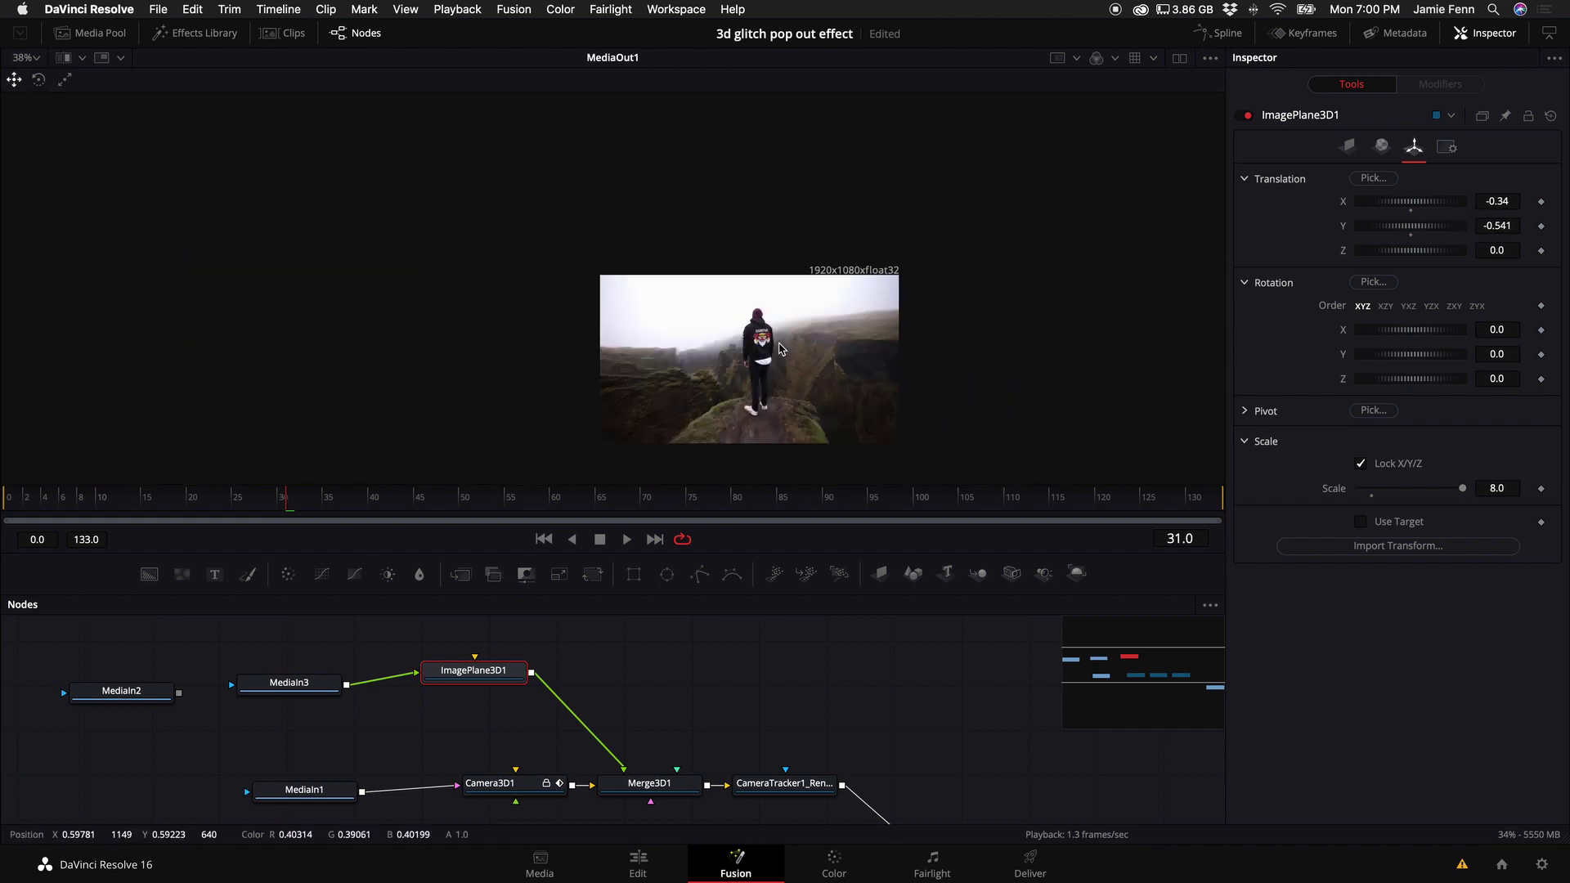
scroll(777, 350, up, 6)
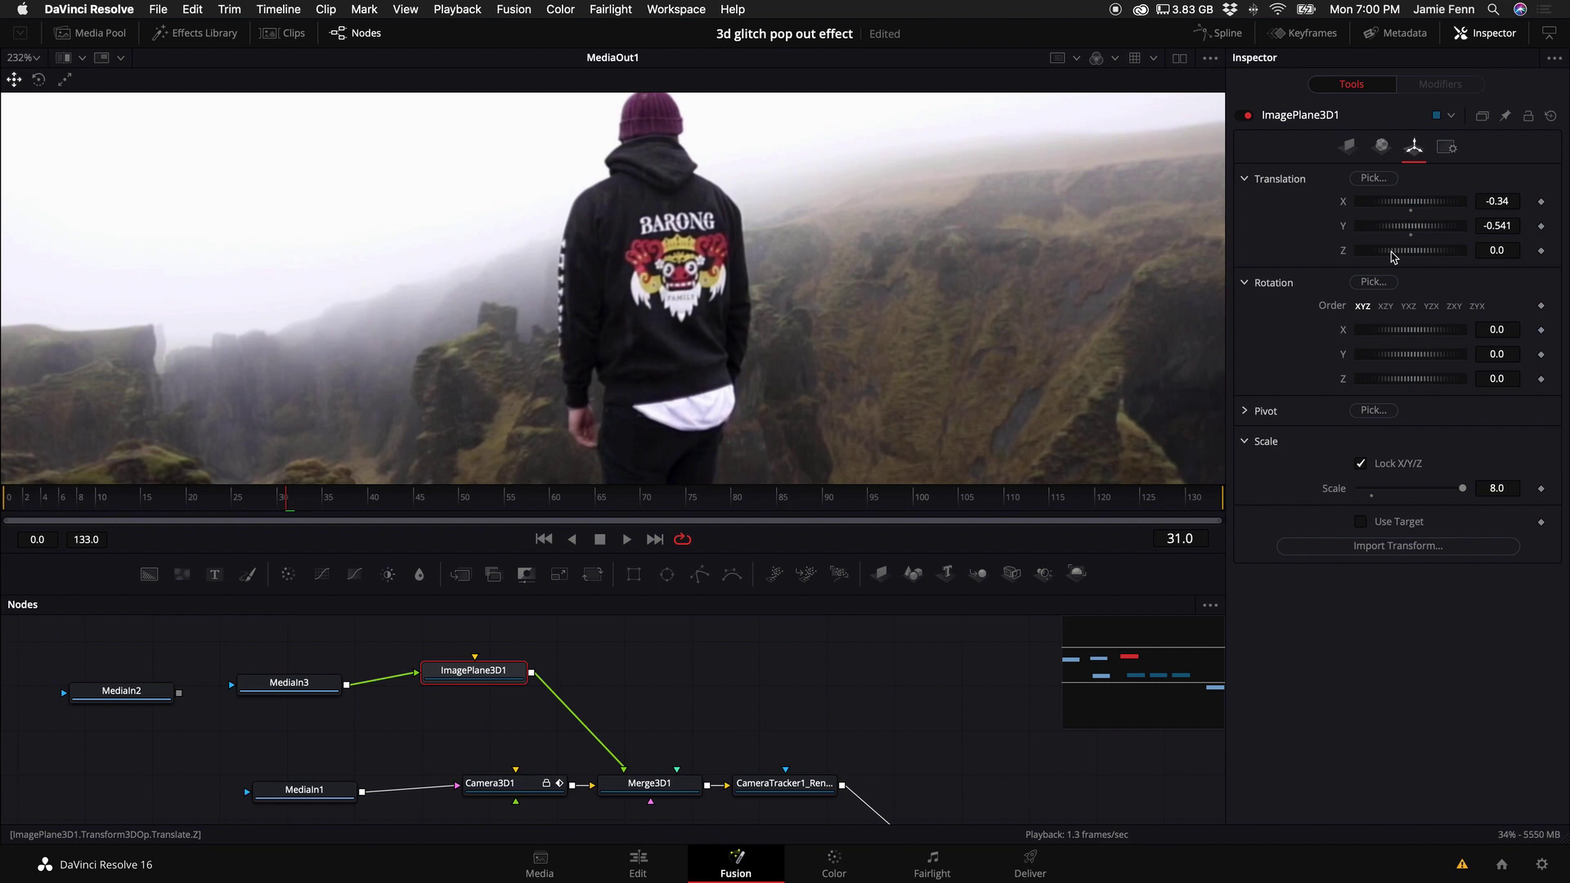
drag(1394, 254, 1397, 256)
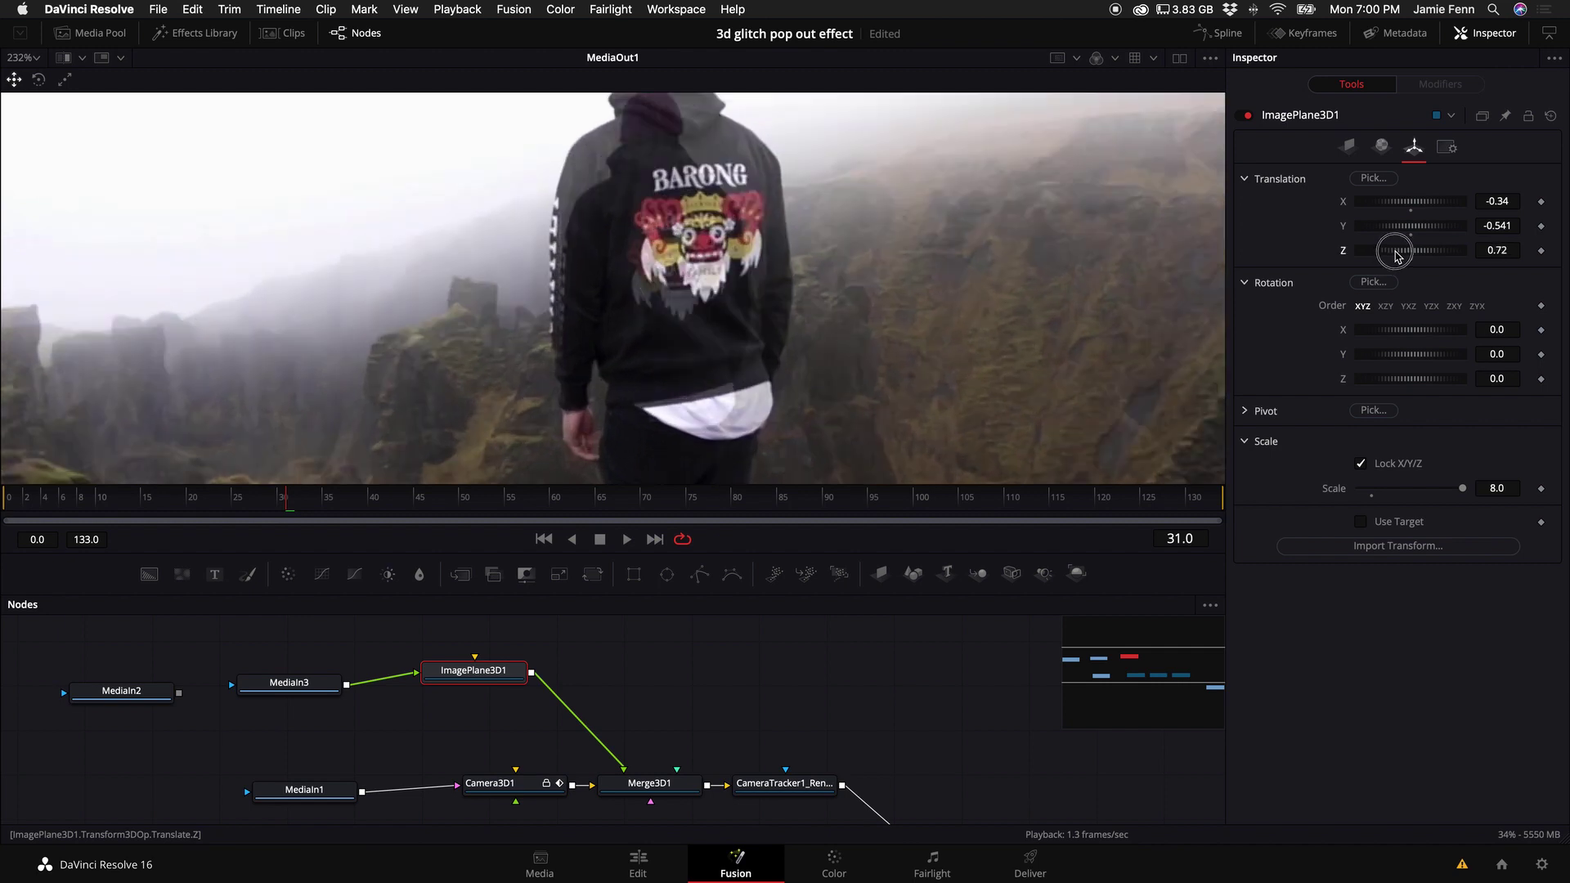
mouse_move(1505, 252)
mouse_down()
mouse_move(1525, 253)
mouse_move(1506, 257)
mouse_up()
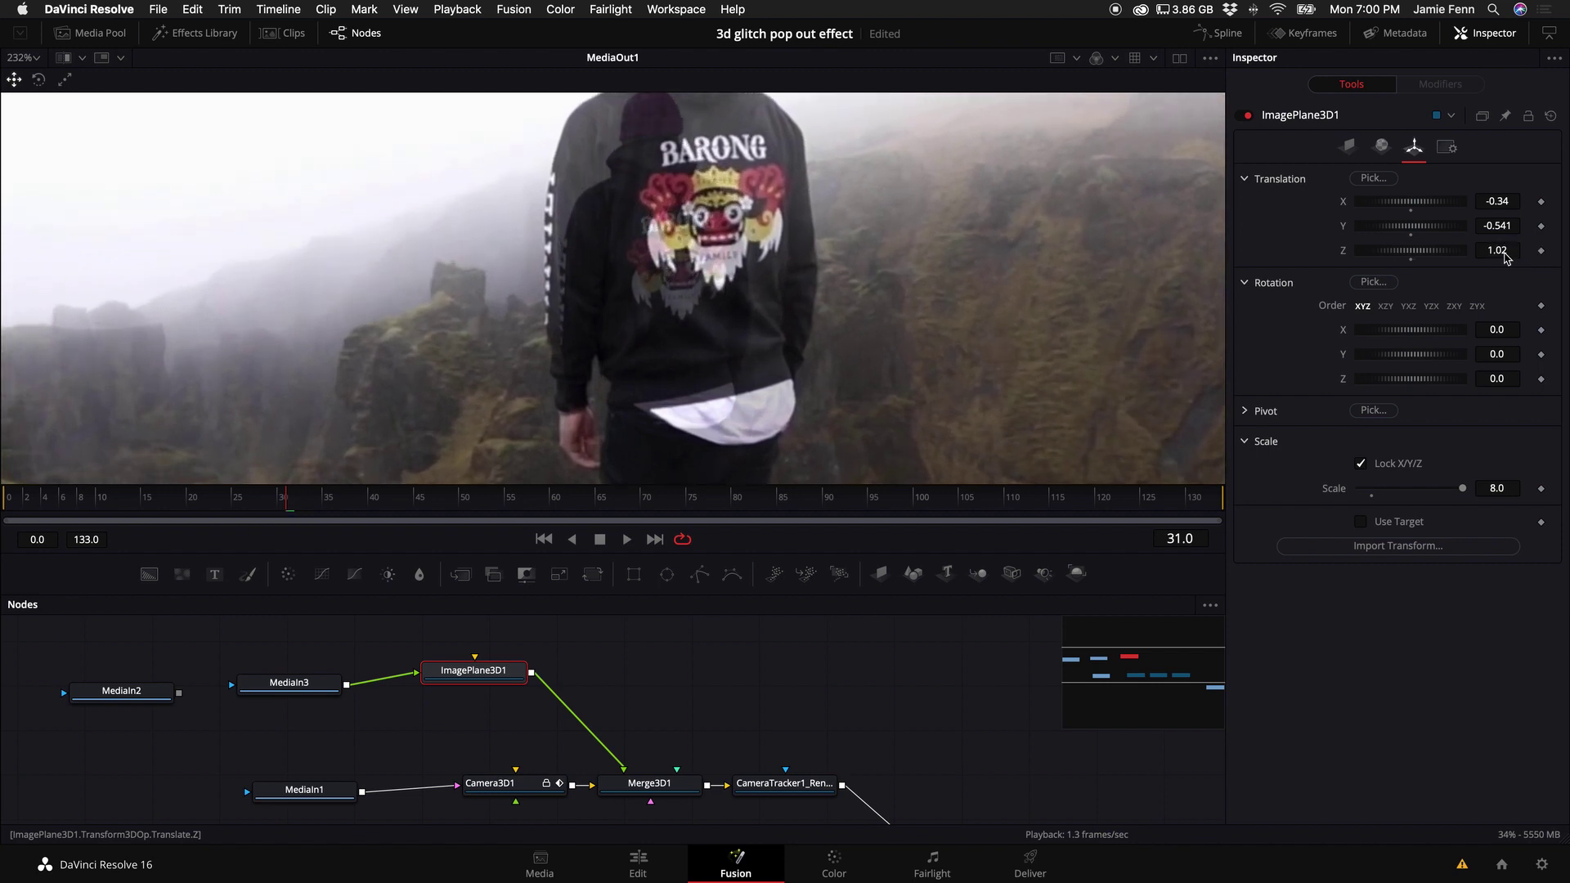
Realign ImagePlane3D1 with the person in the footage by setting its scale to 5.629 and X translation to -0.344
drag(1488, 489, 260, 399)
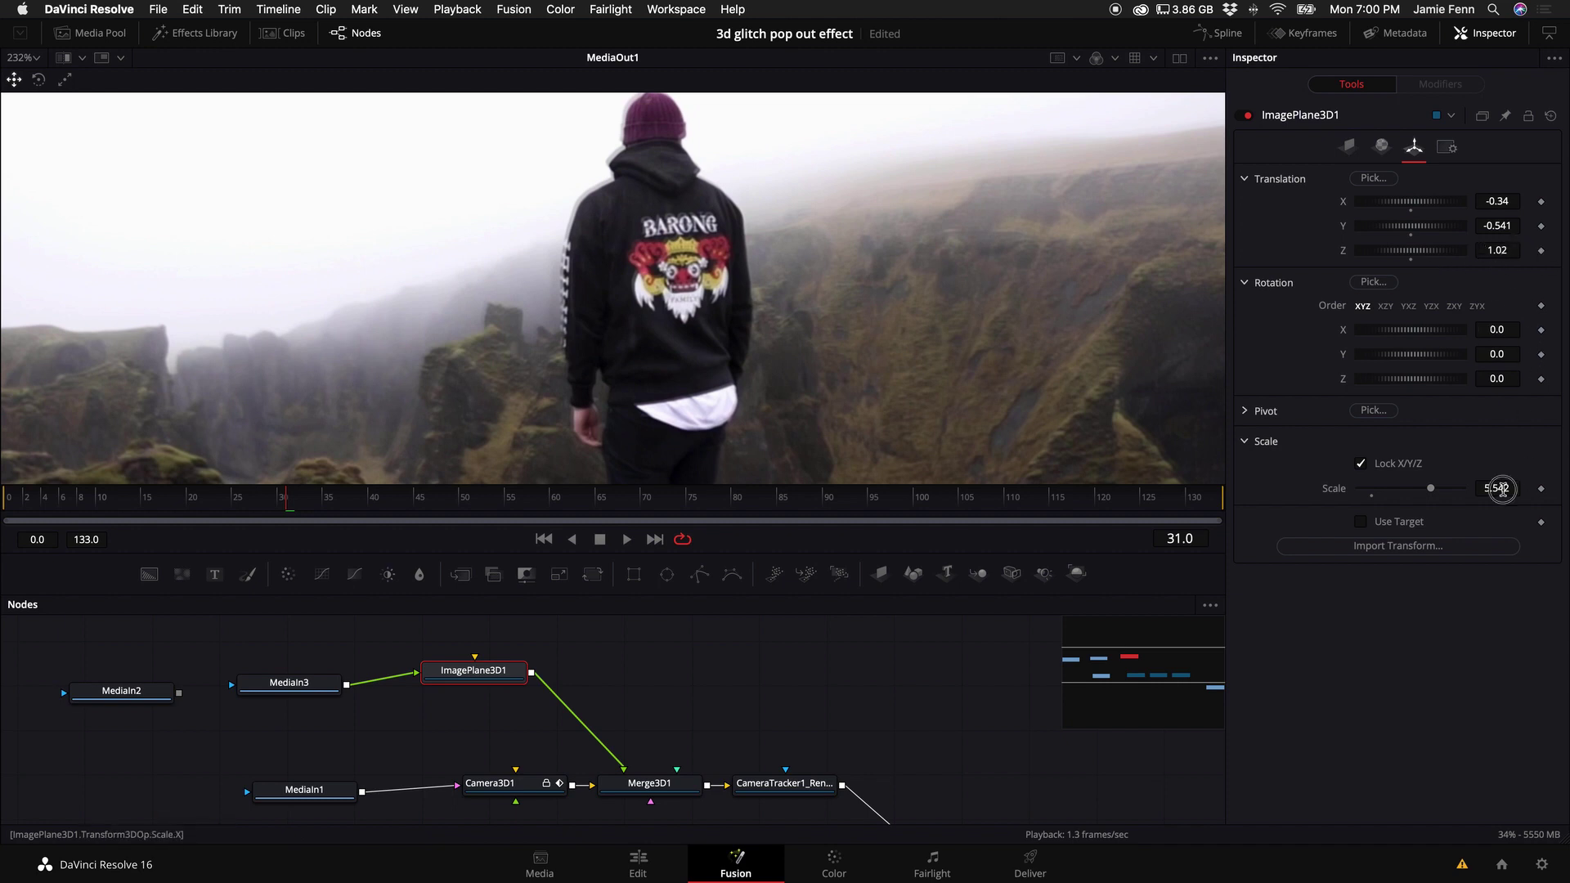
drag(1490, 489, 812, 497)
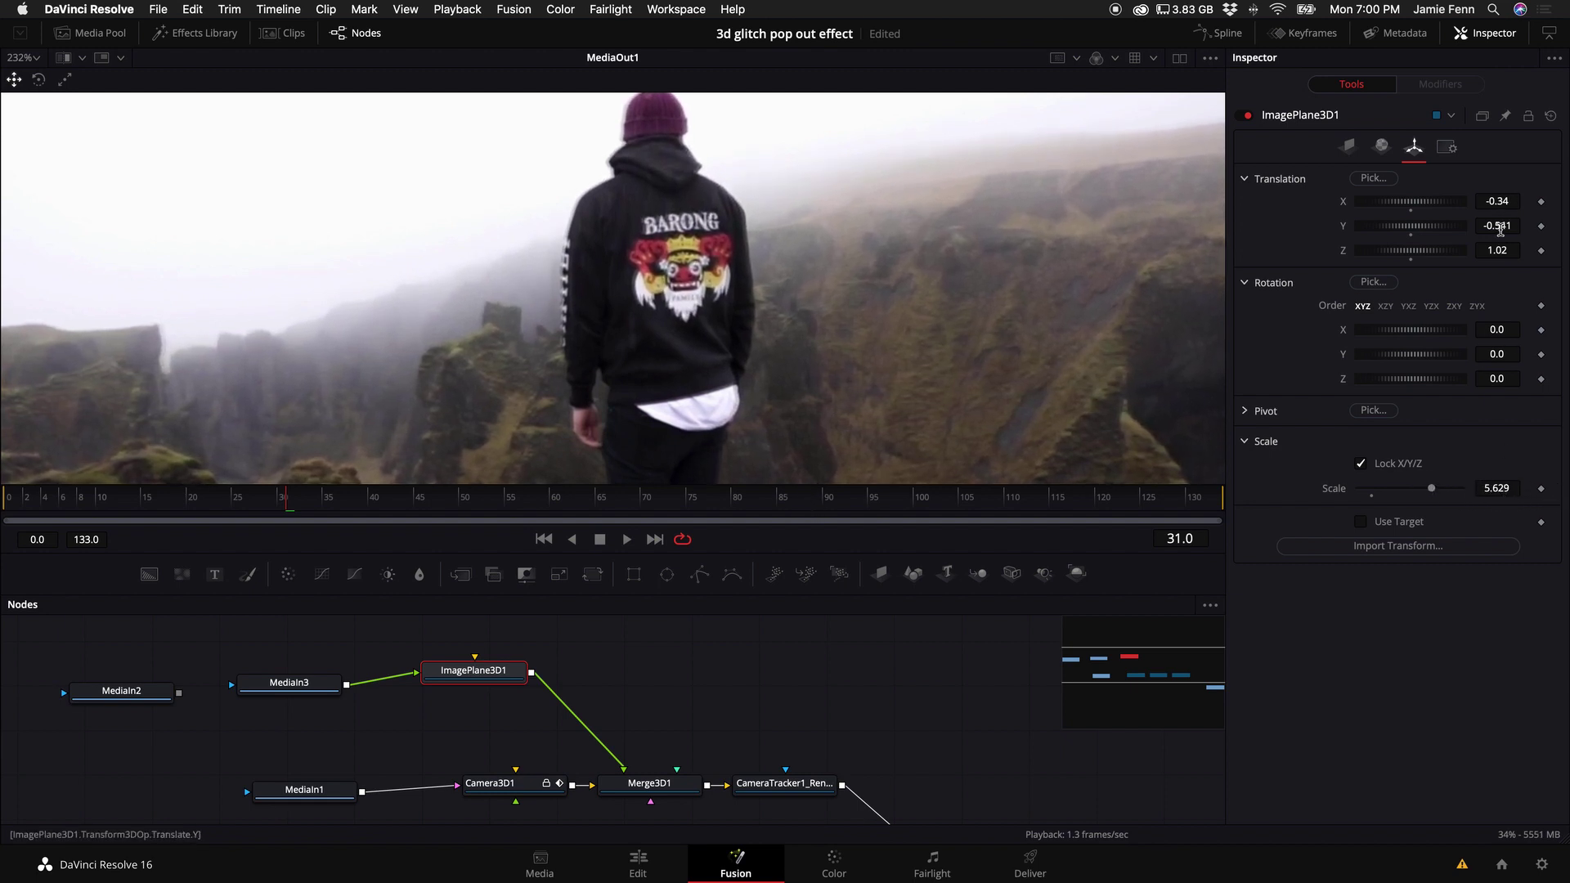
drag(1499, 201, 1499, 201)
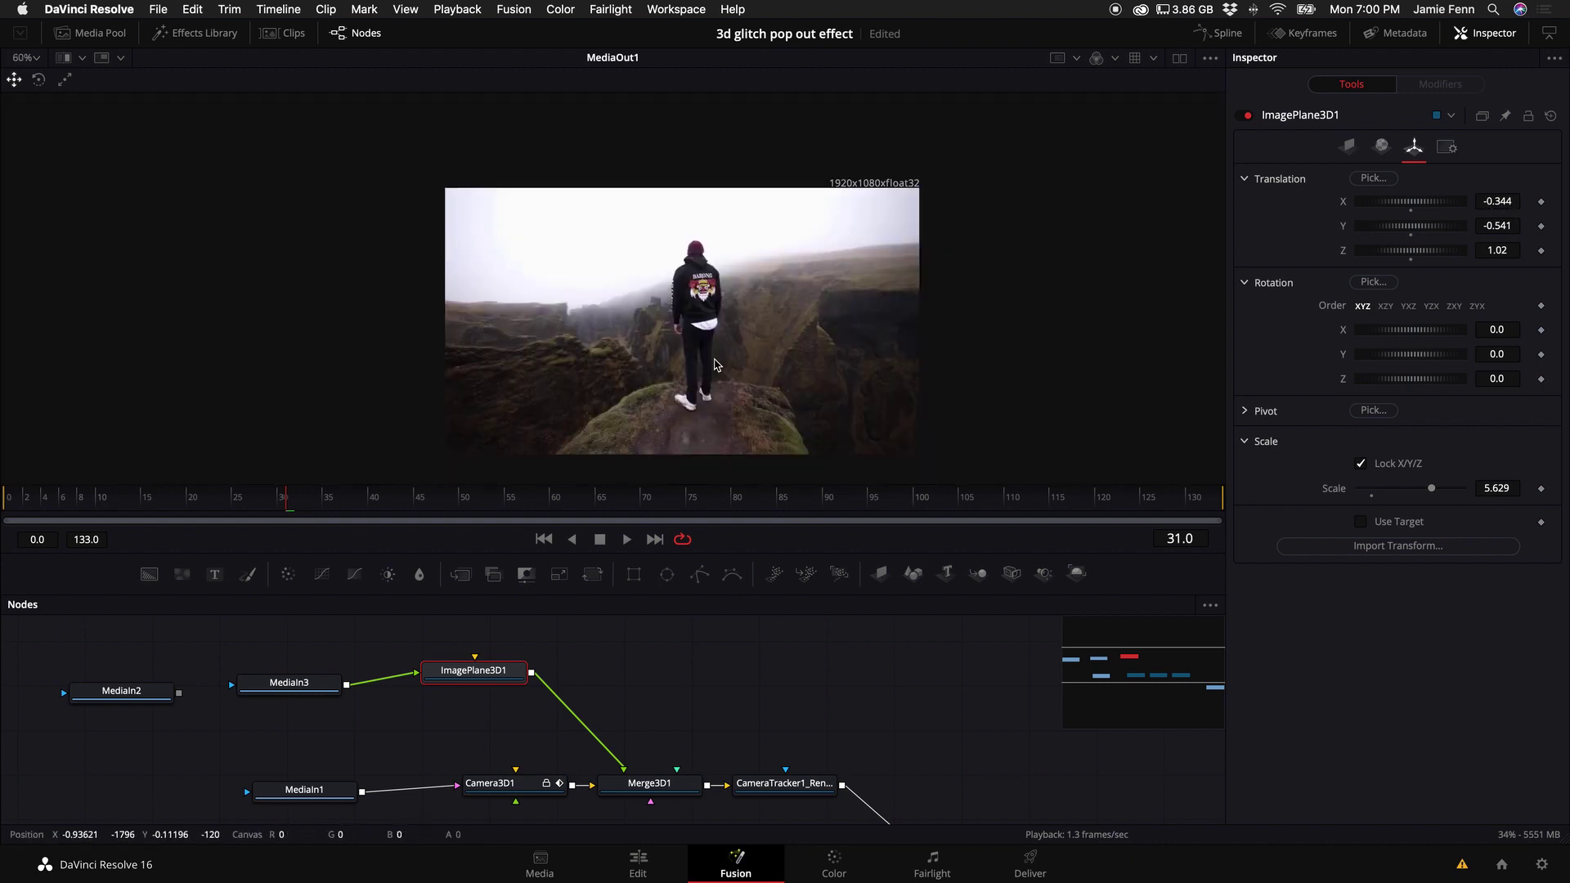
scroll(736, 356, down, 5)
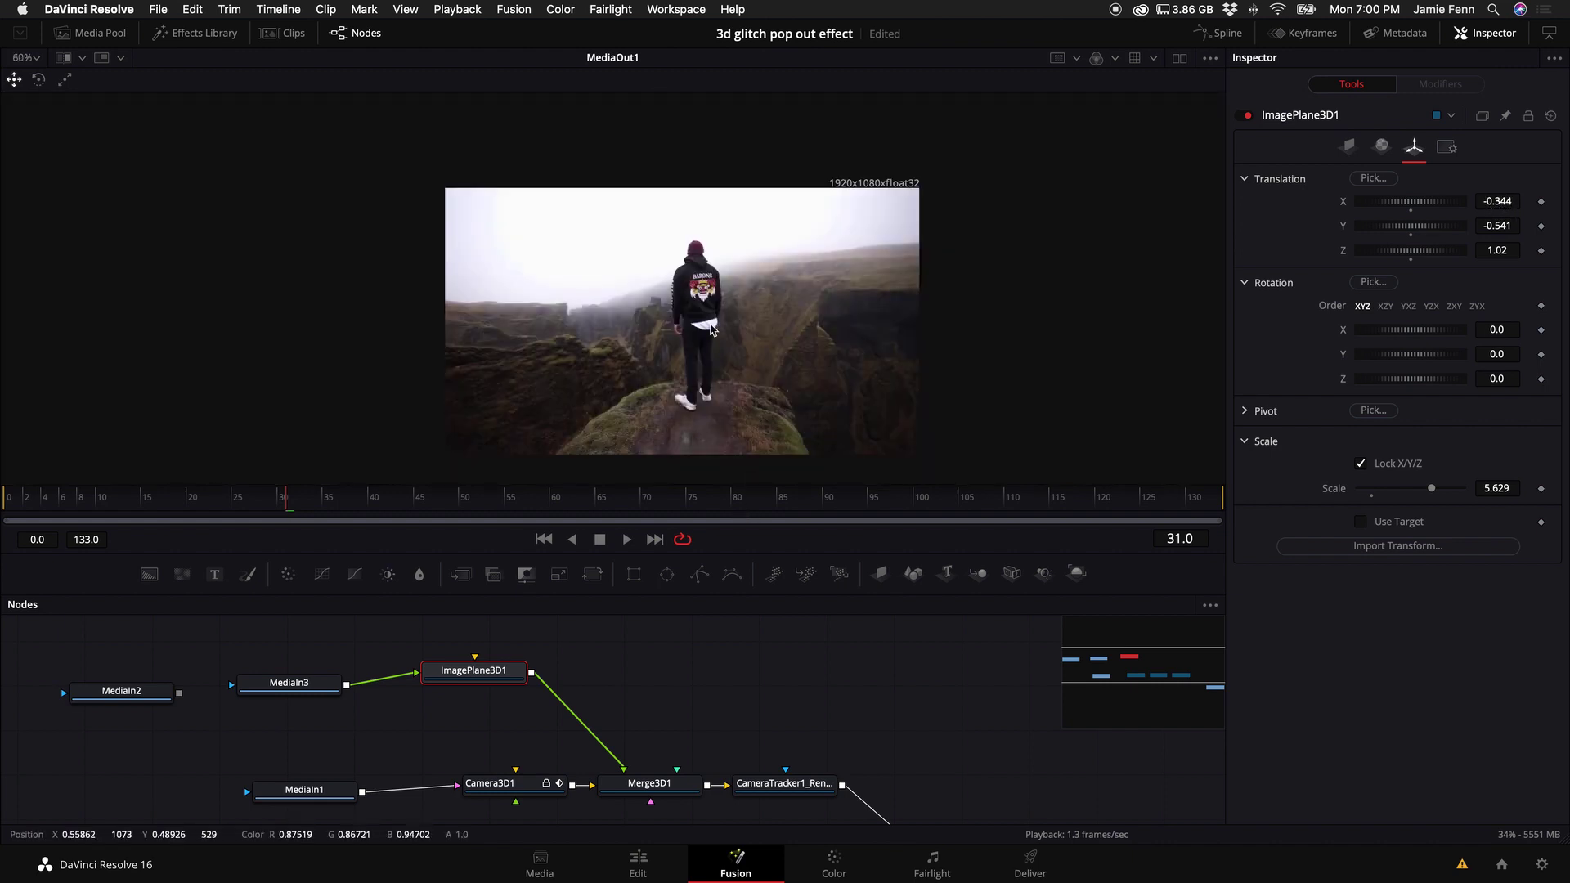
Mask MediaIn3 with a thin horizontal rectangle about 0.355 wide and 0.052 high, centred at about X 0.238, Y 0.546
drag(314, 691, 338, 676)
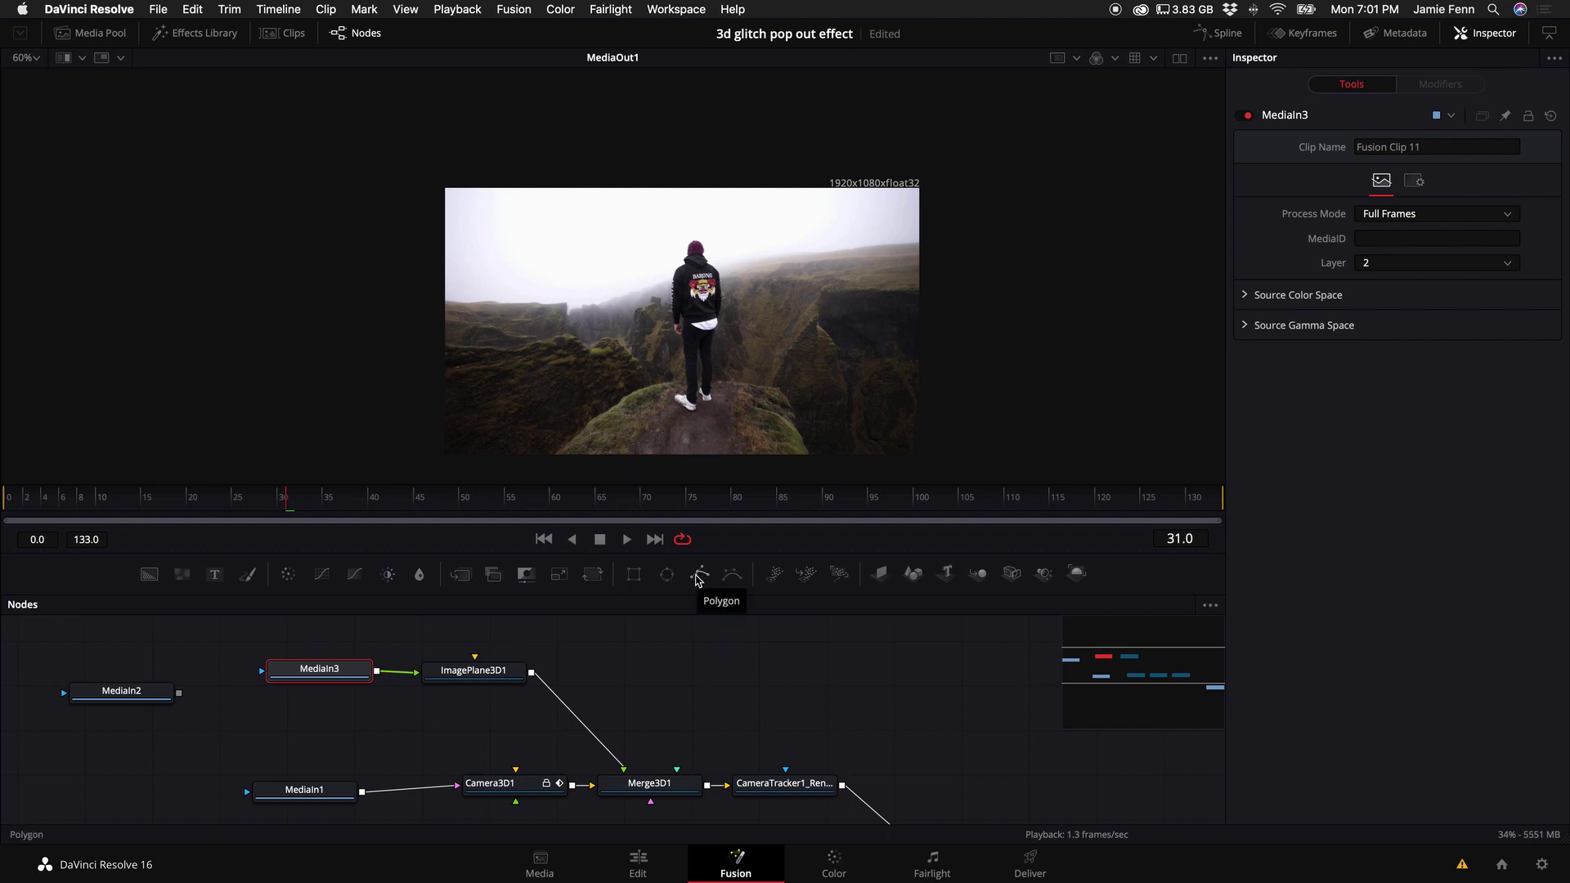
click(634, 574)
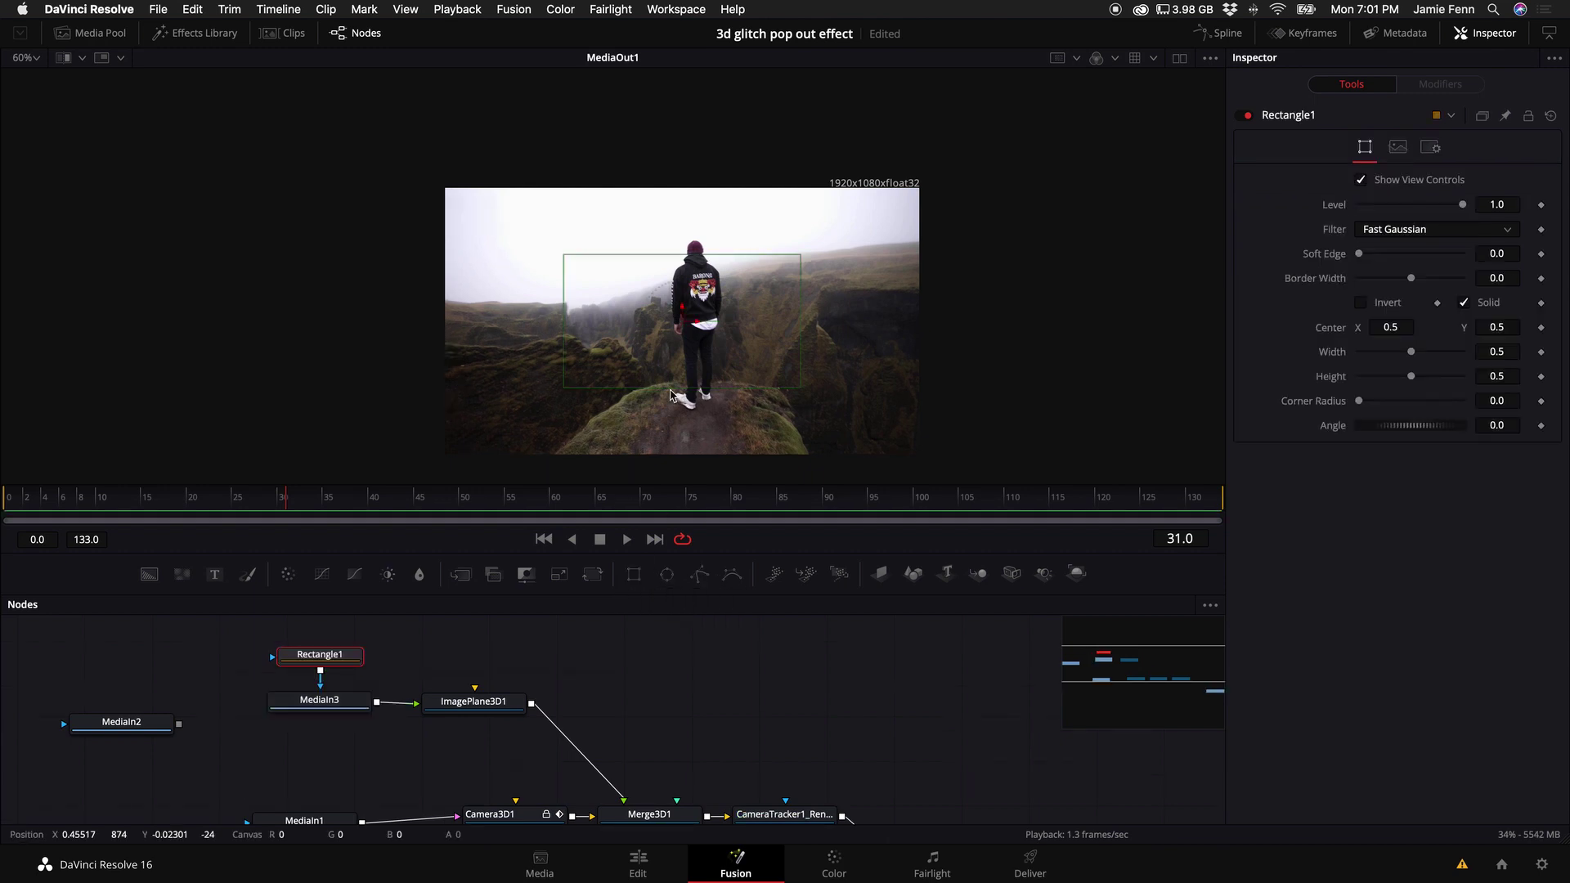
drag(703, 260, 705, 312)
drag(801, 324, 643, 327)
drag(558, 304, 553, 292)
scroll(555, 360, up, 3)
Play back the composition from frame 0 to check the masked strip against the footage
drag(308, 512, 2, 513)
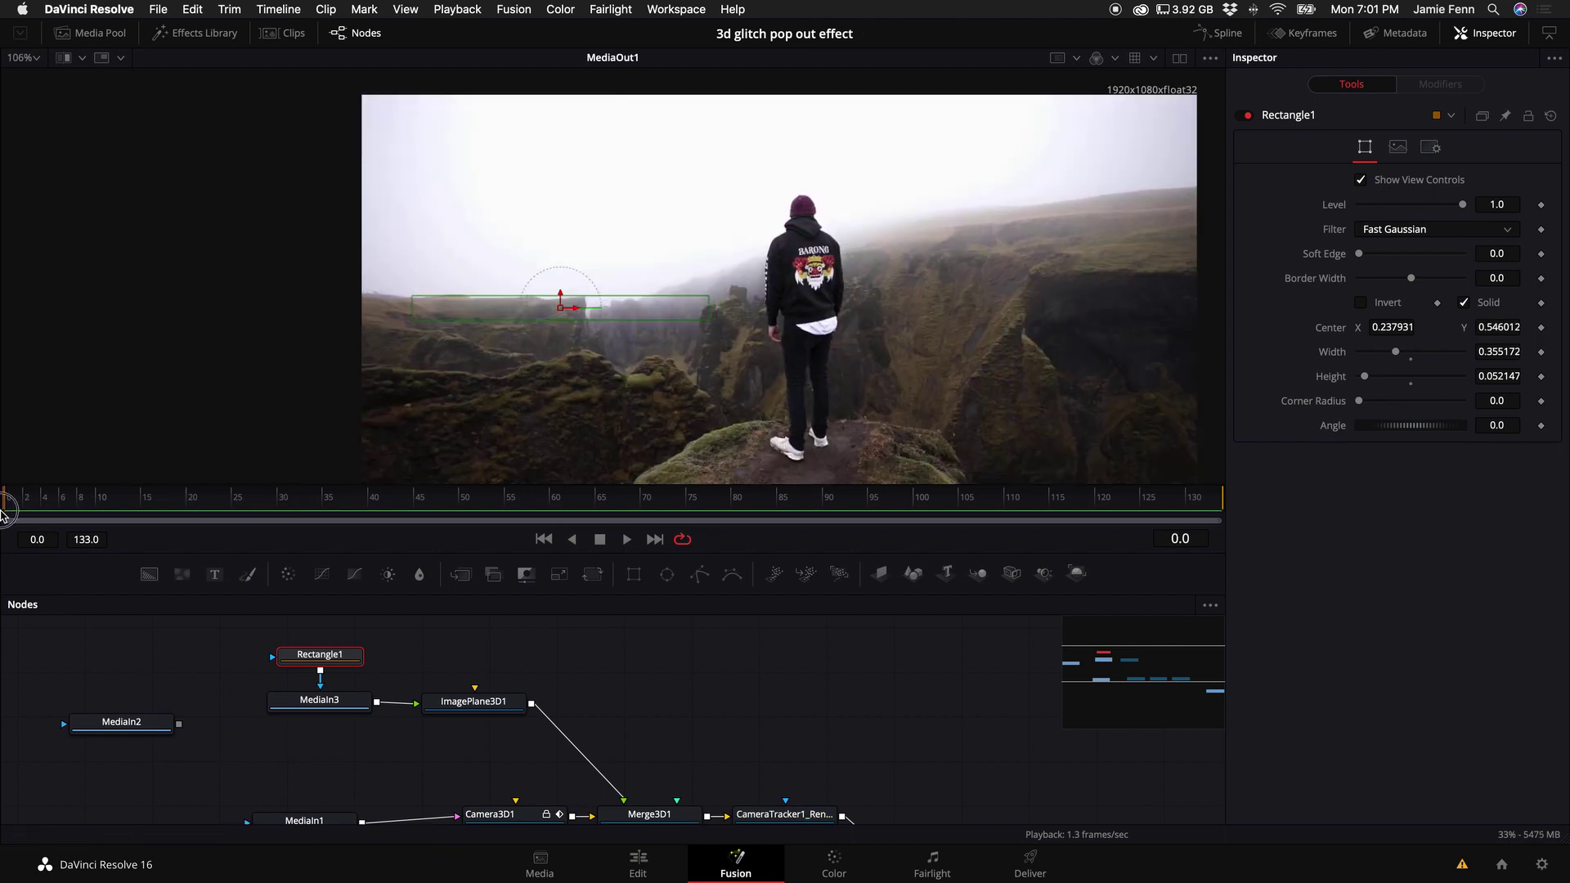
key(space)
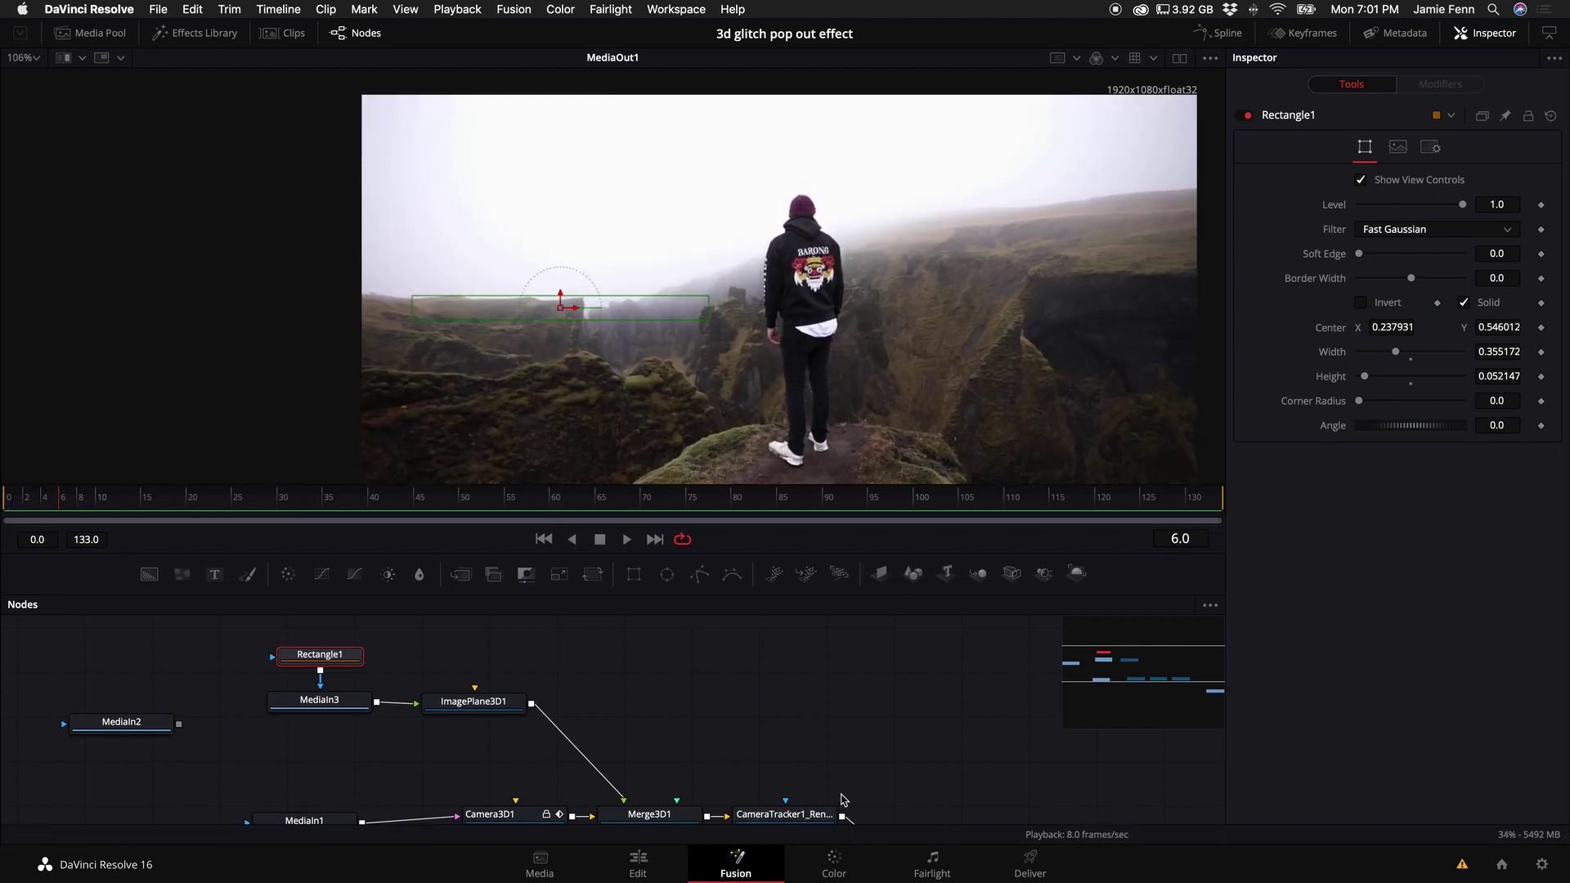
scroll(843, 800, down, 5)
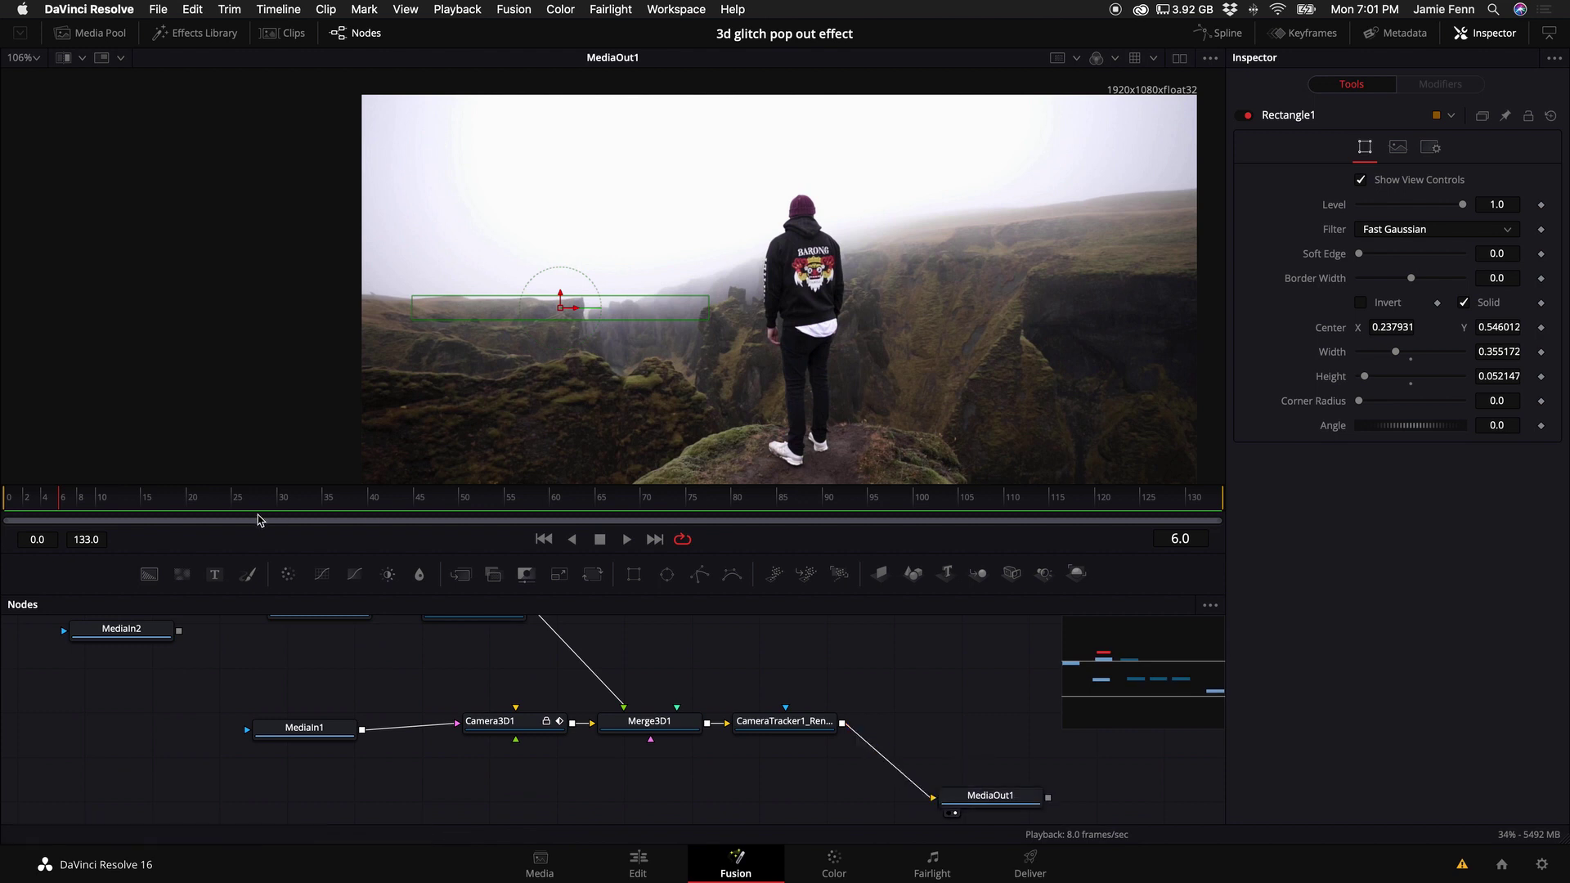
scroll(990, 785, down, 1)
click(990, 772)
key(space)
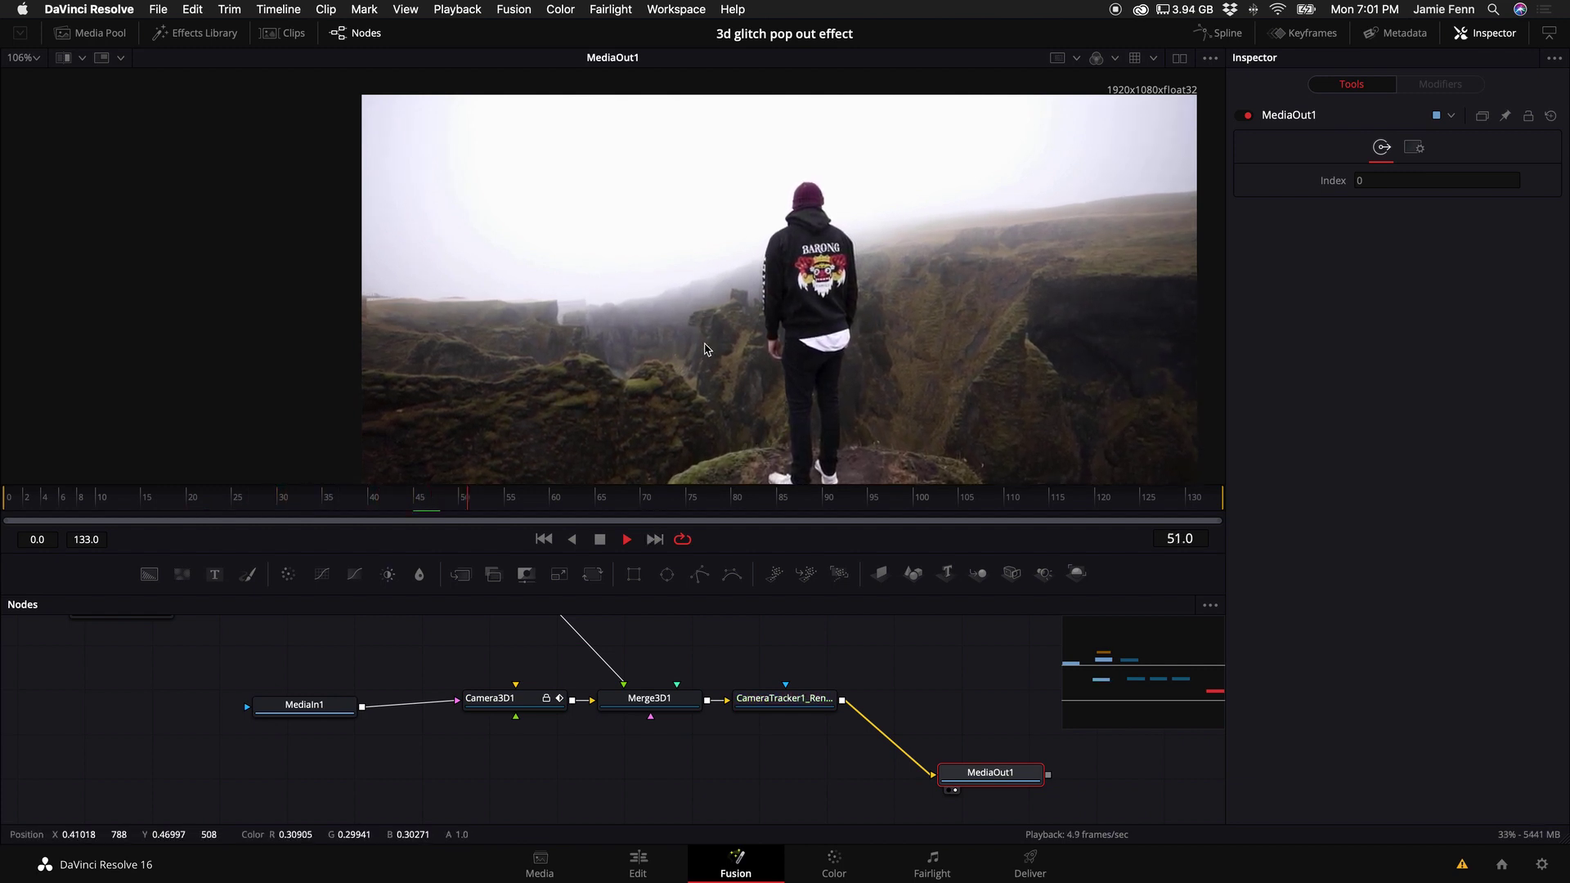
Set the diffuse opacity of ImagePlane3D1 to 1.0
scroll(596, 648, up, 5)
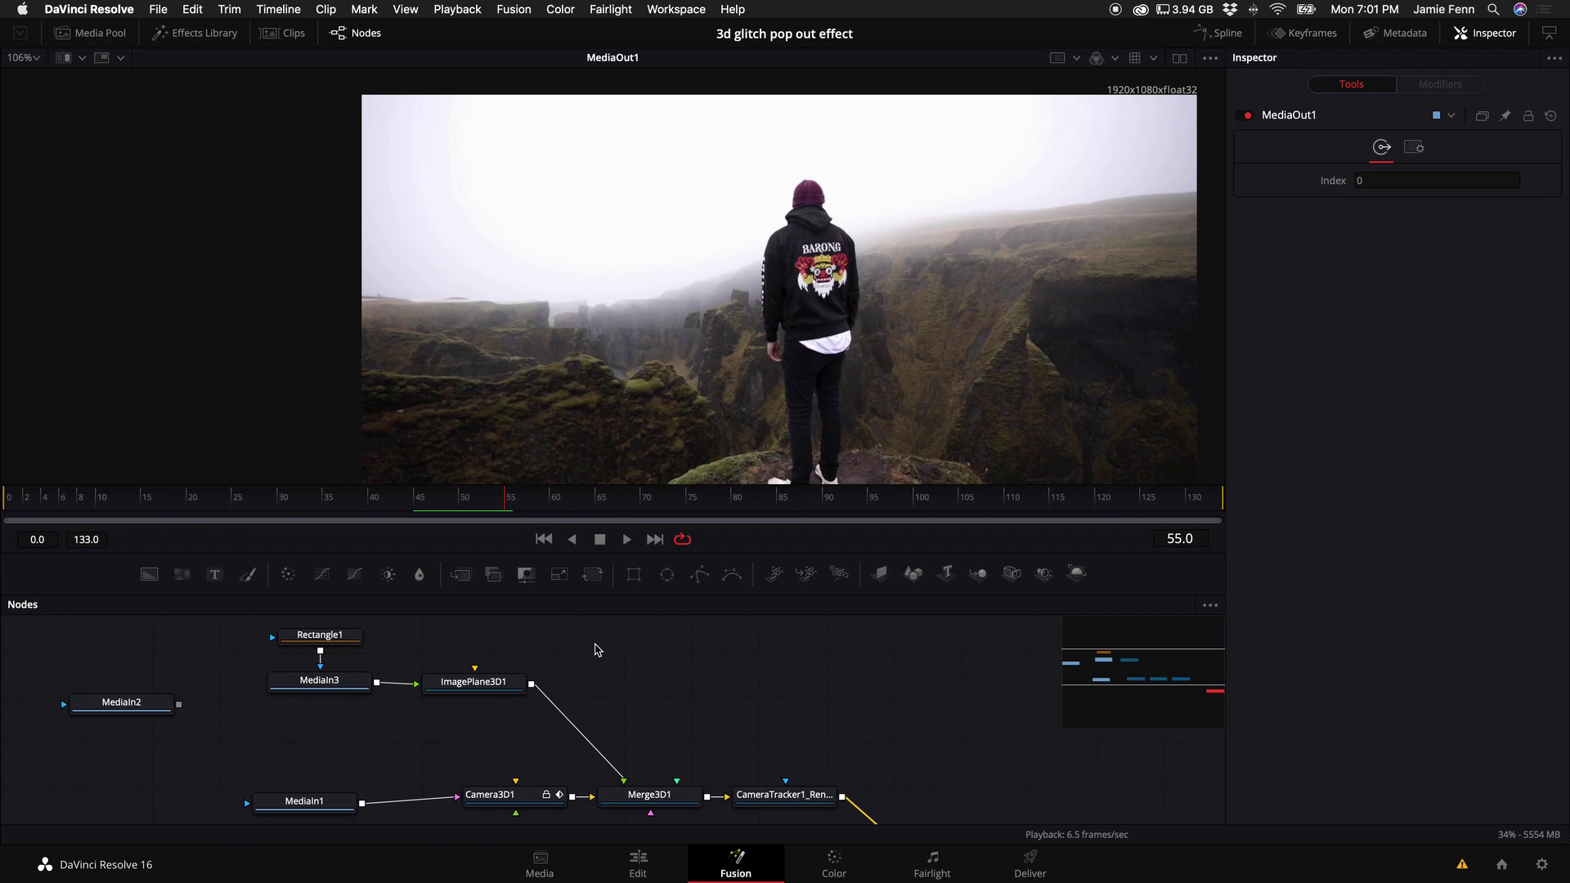
click(461, 690)
click(1381, 145)
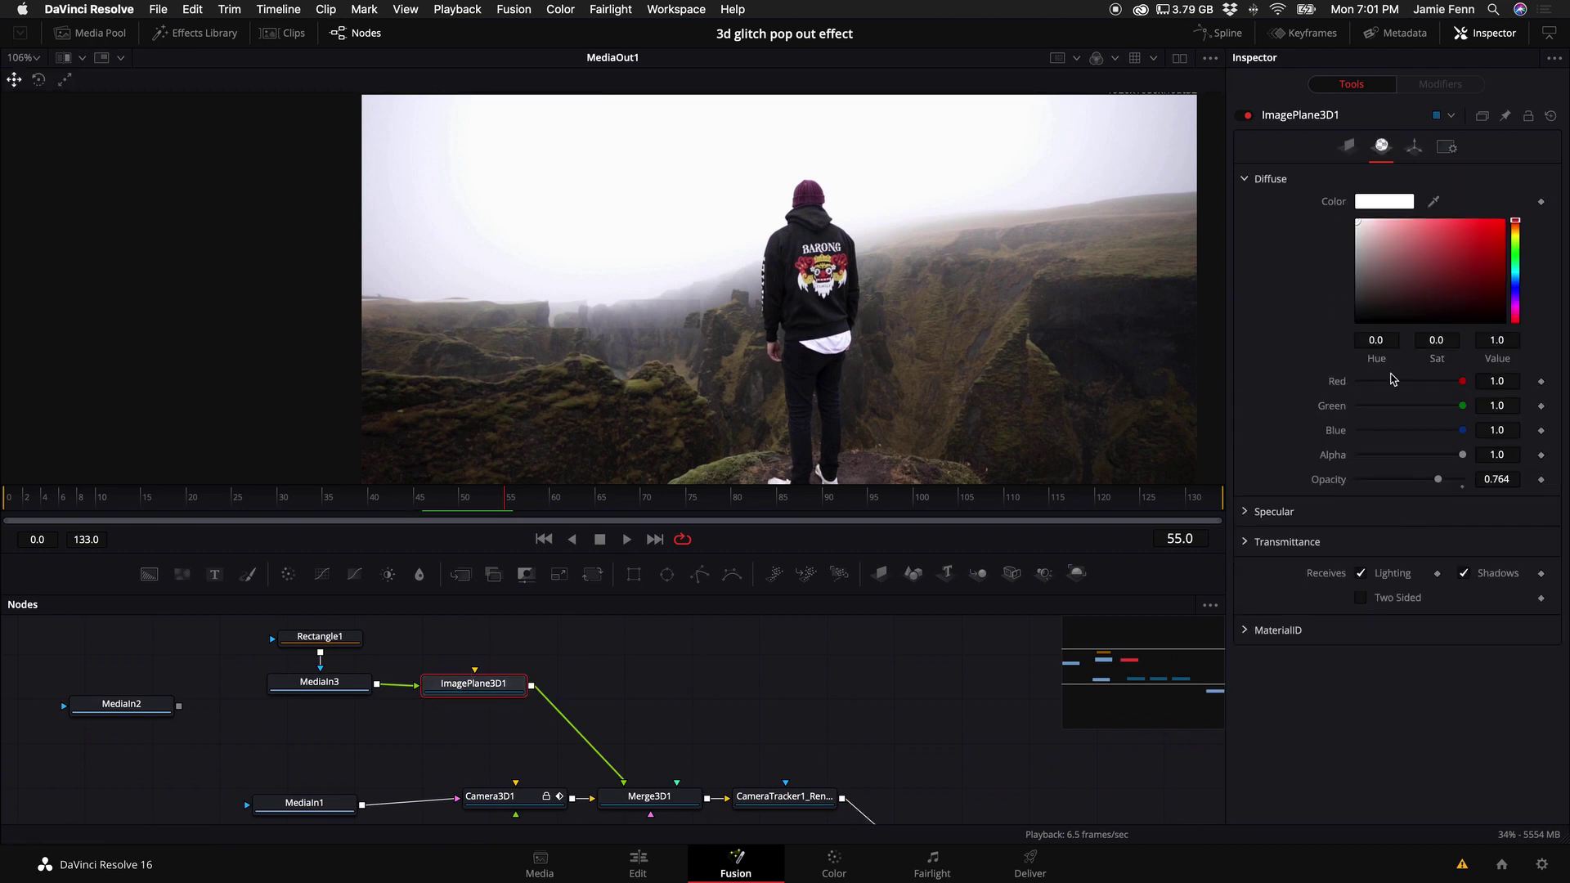
drag(1438, 481, 1472, 481)
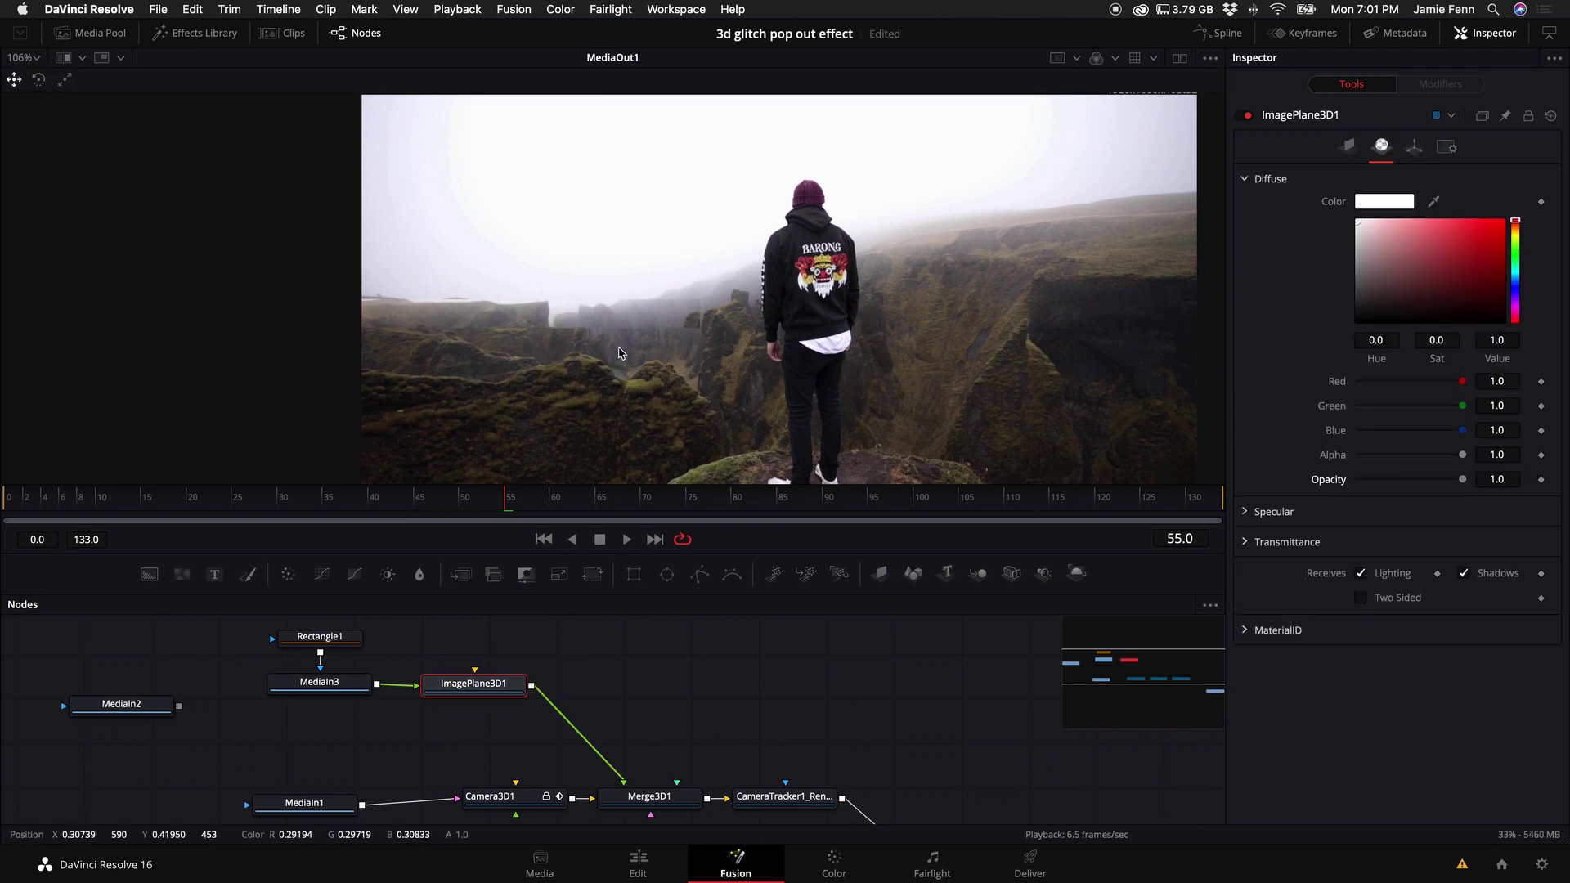
At frame 30, add a second, tall rectangle mask about 0.073 by 0.738, centred near X 0.656, Y 0.637, and preview playback
scroll(678, 398, down, 5)
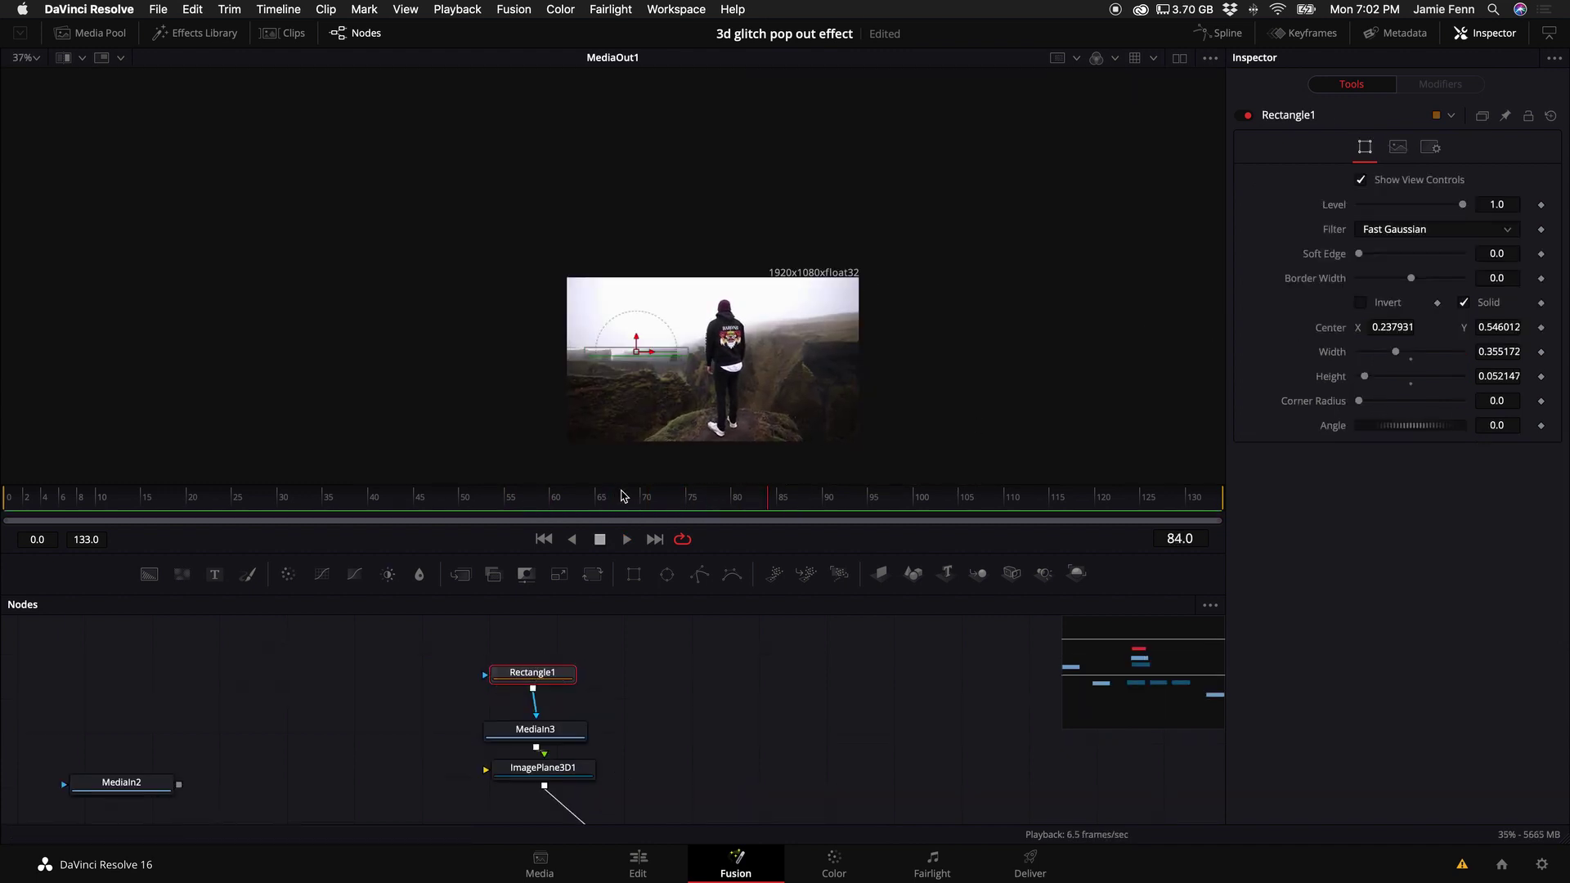
scroll(709, 403, up, 4)
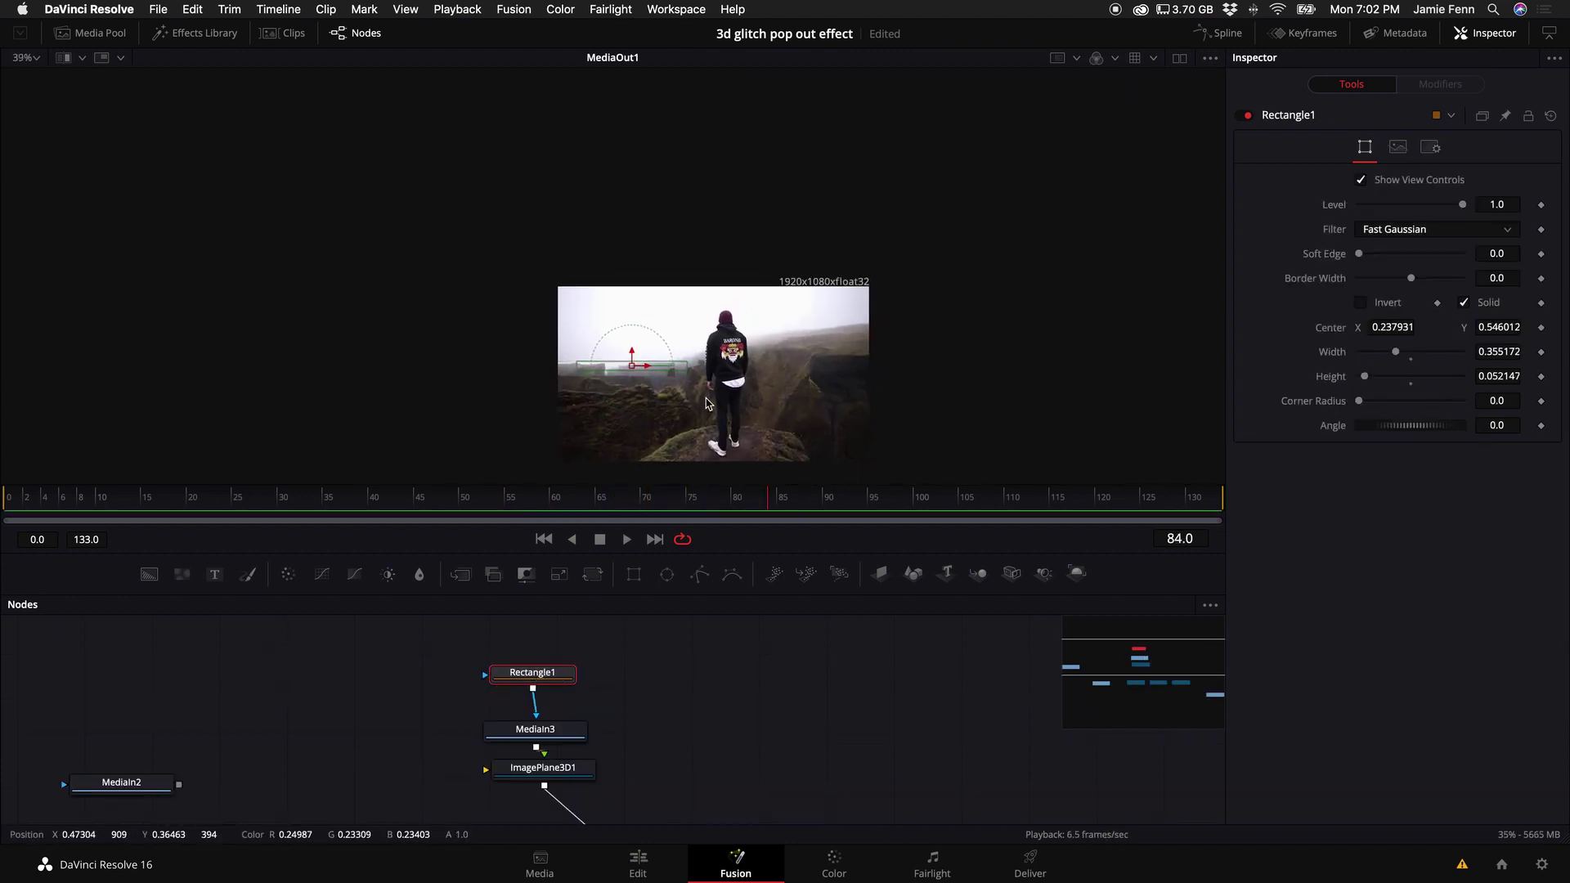
scroll(708, 403, up, 1)
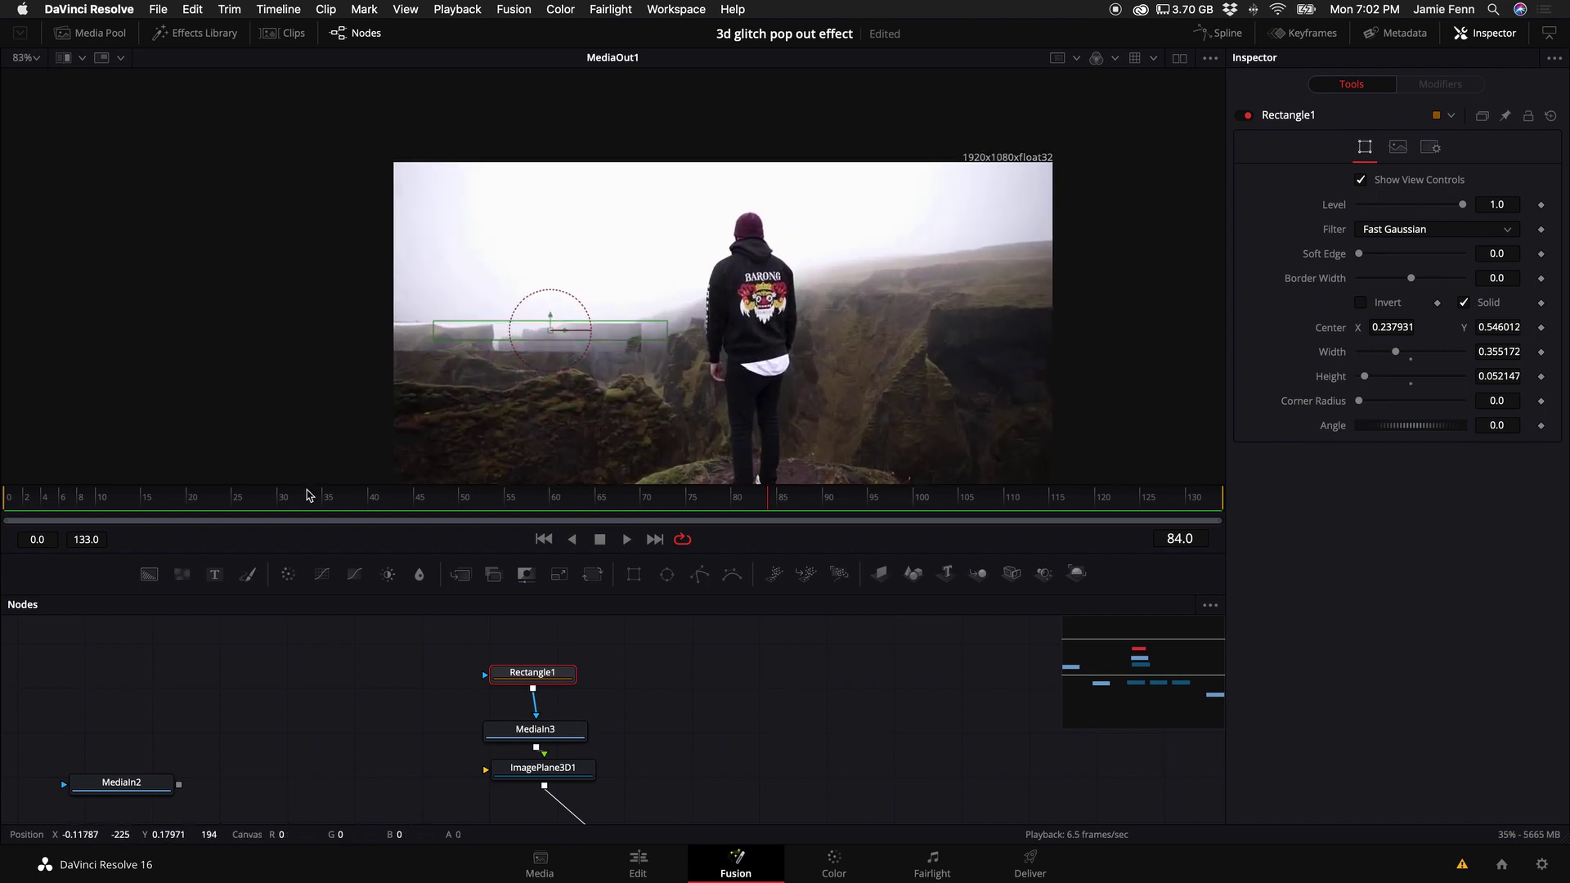
drag(310, 496, 231, 509)
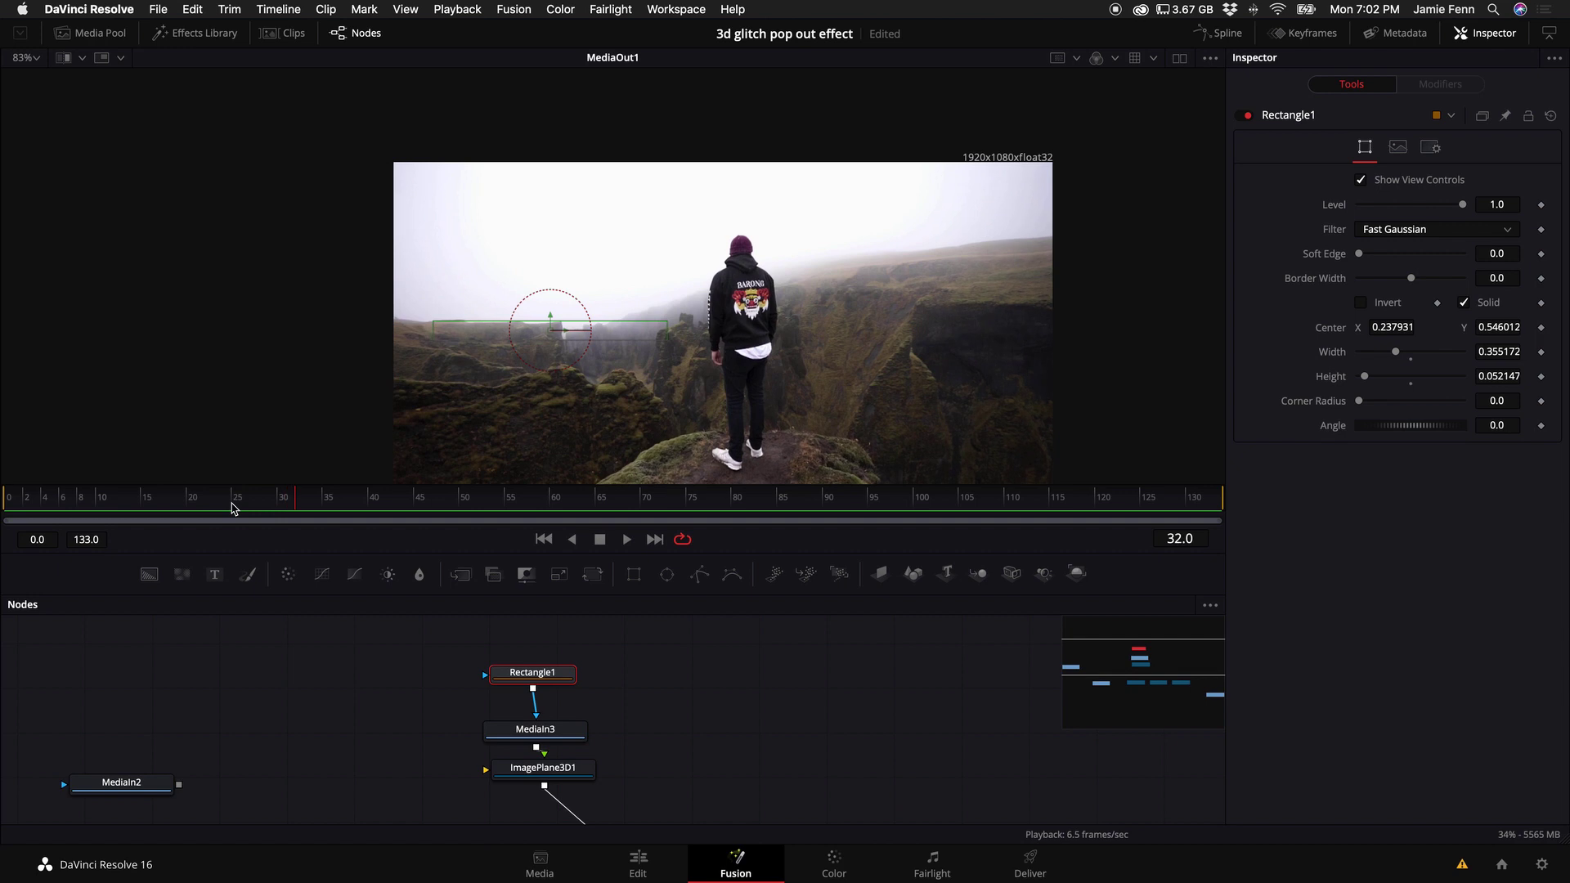
click(637, 576)
drag(727, 256, 827, 297)
drag(992, 307, 846, 437)
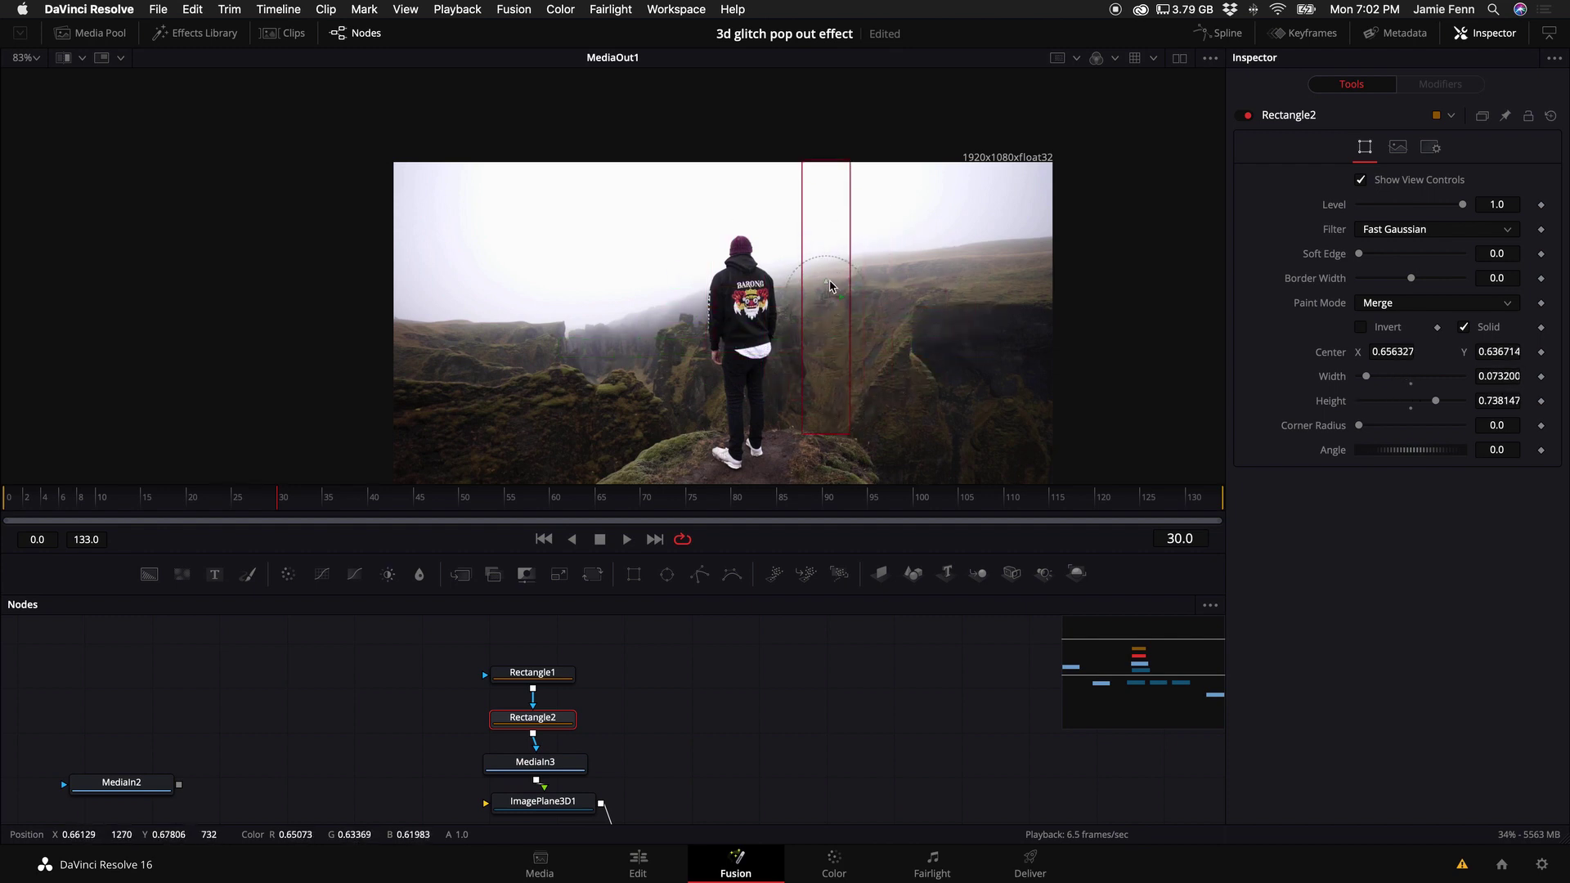
drag(400, 501, 241, 507)
key(space)
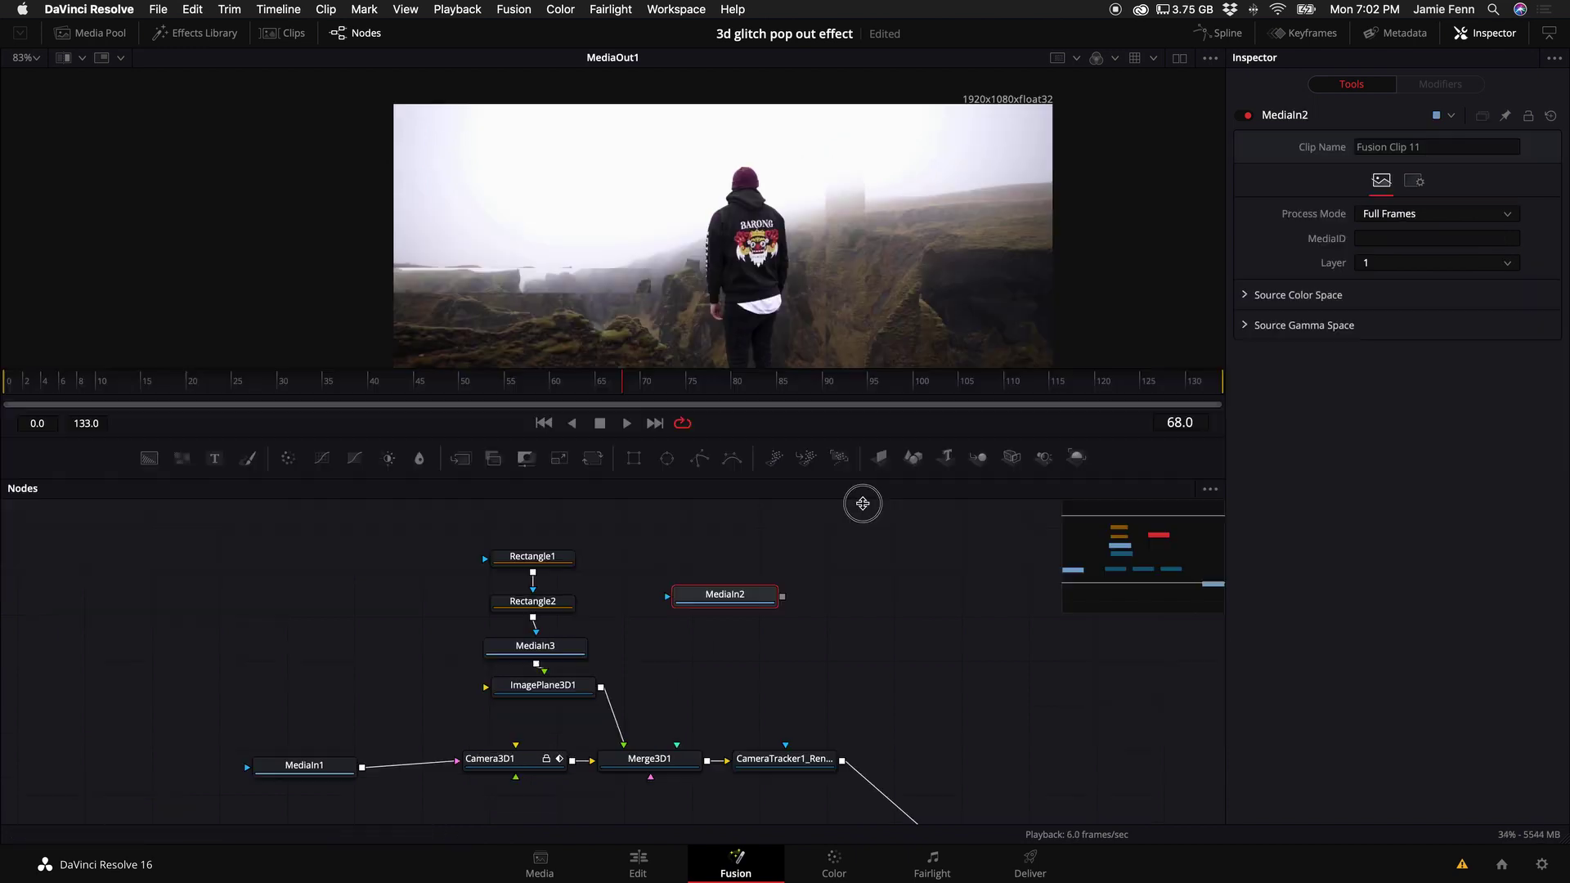
Enlarge the node area, add an Image Plane 3D node after MediaIn2 and connect its output to Merge3D1
drag(862, 503, 817, 517)
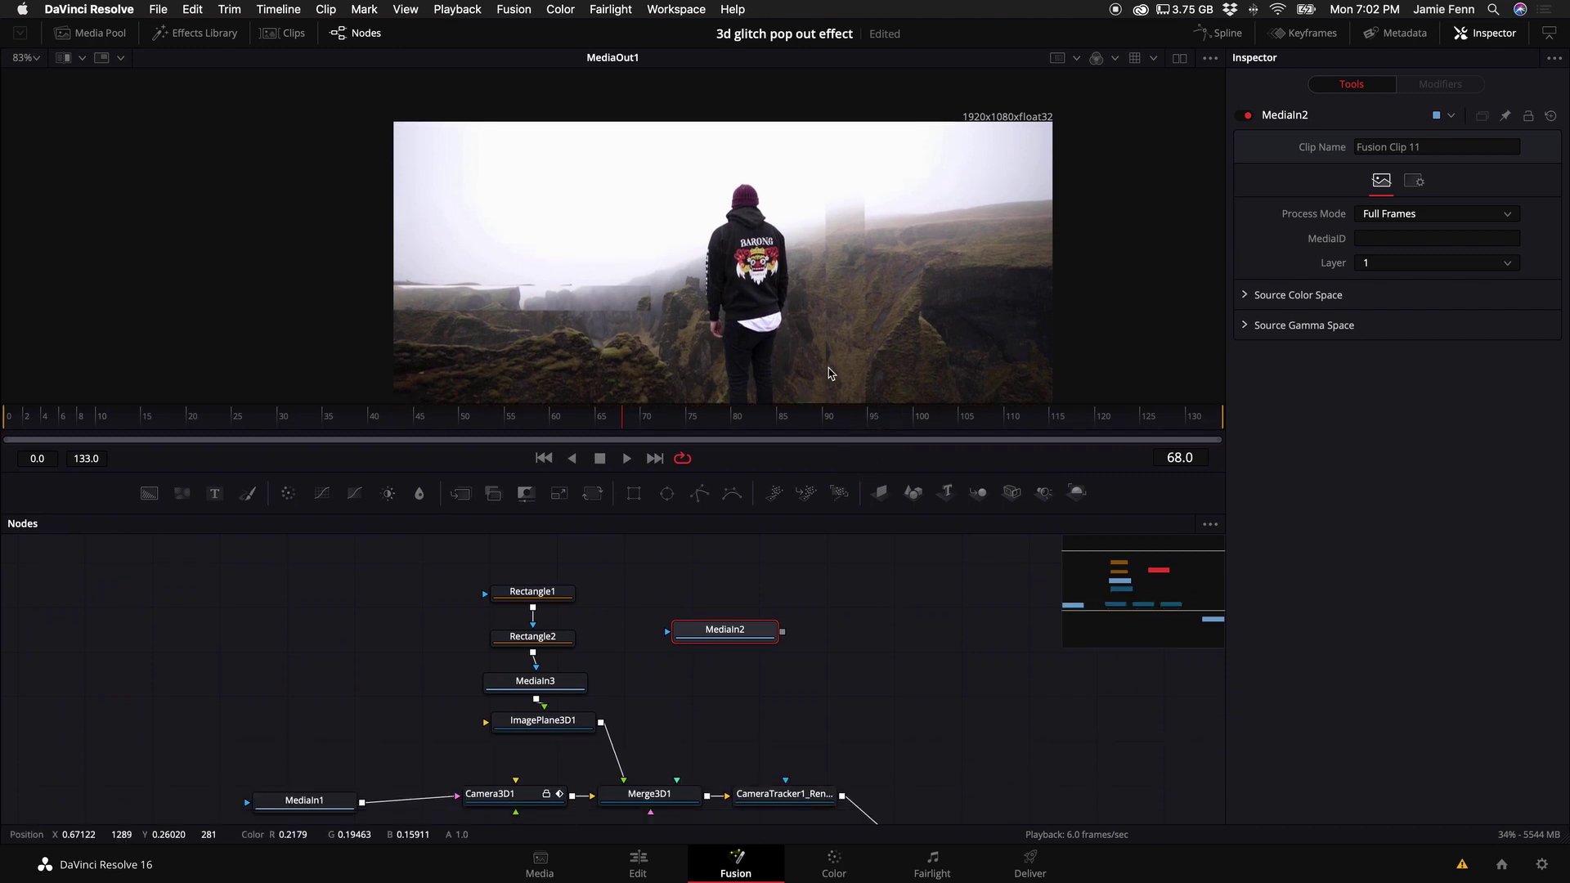
drag(725, 638, 730, 618)
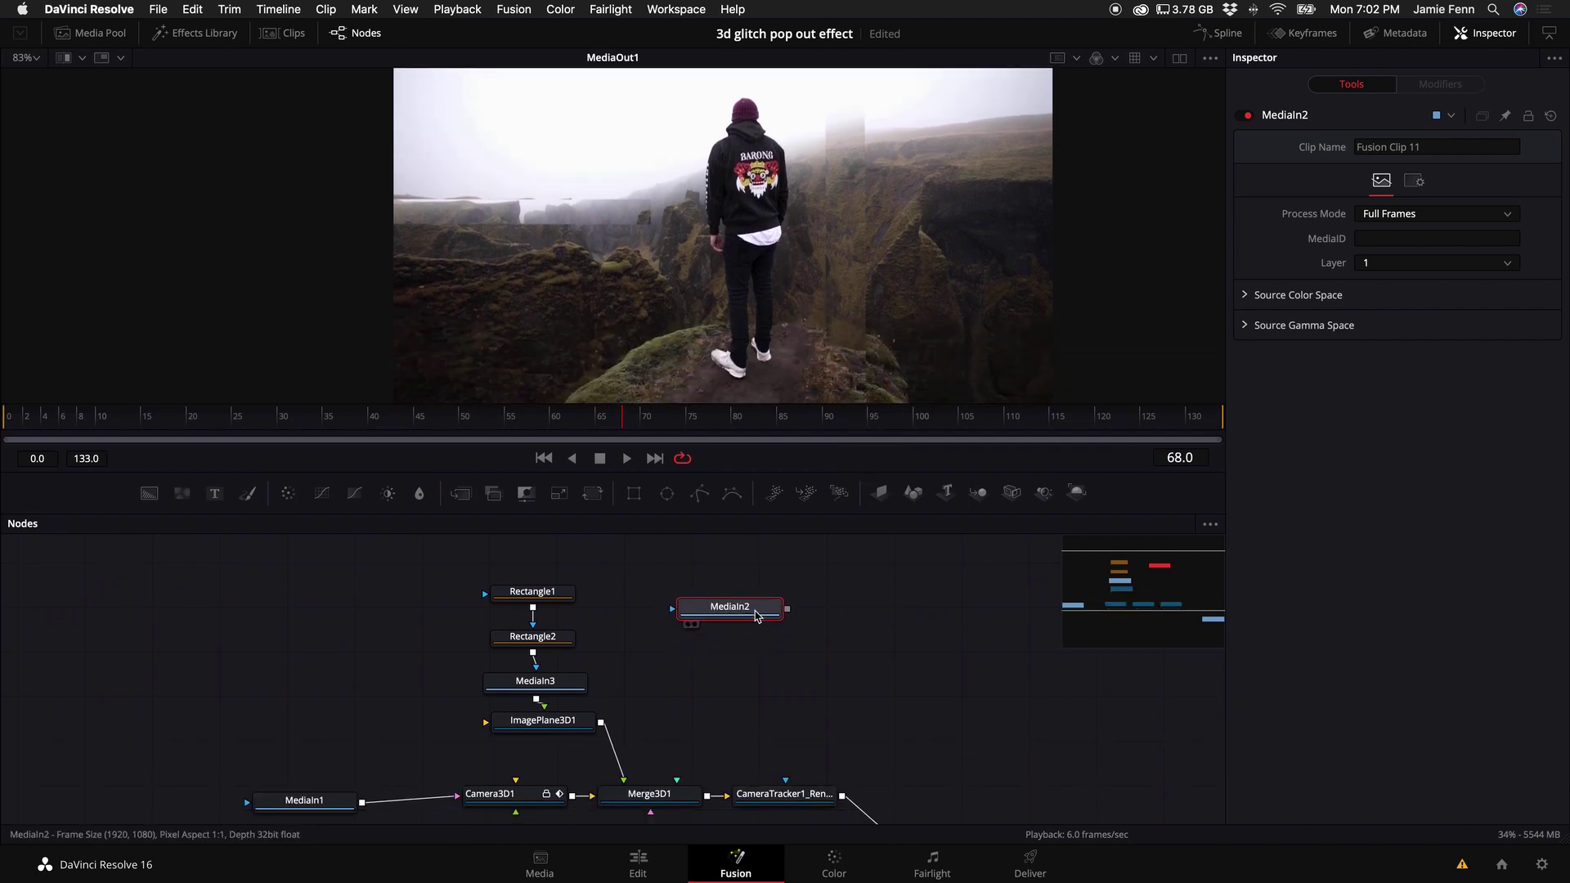
click(881, 495)
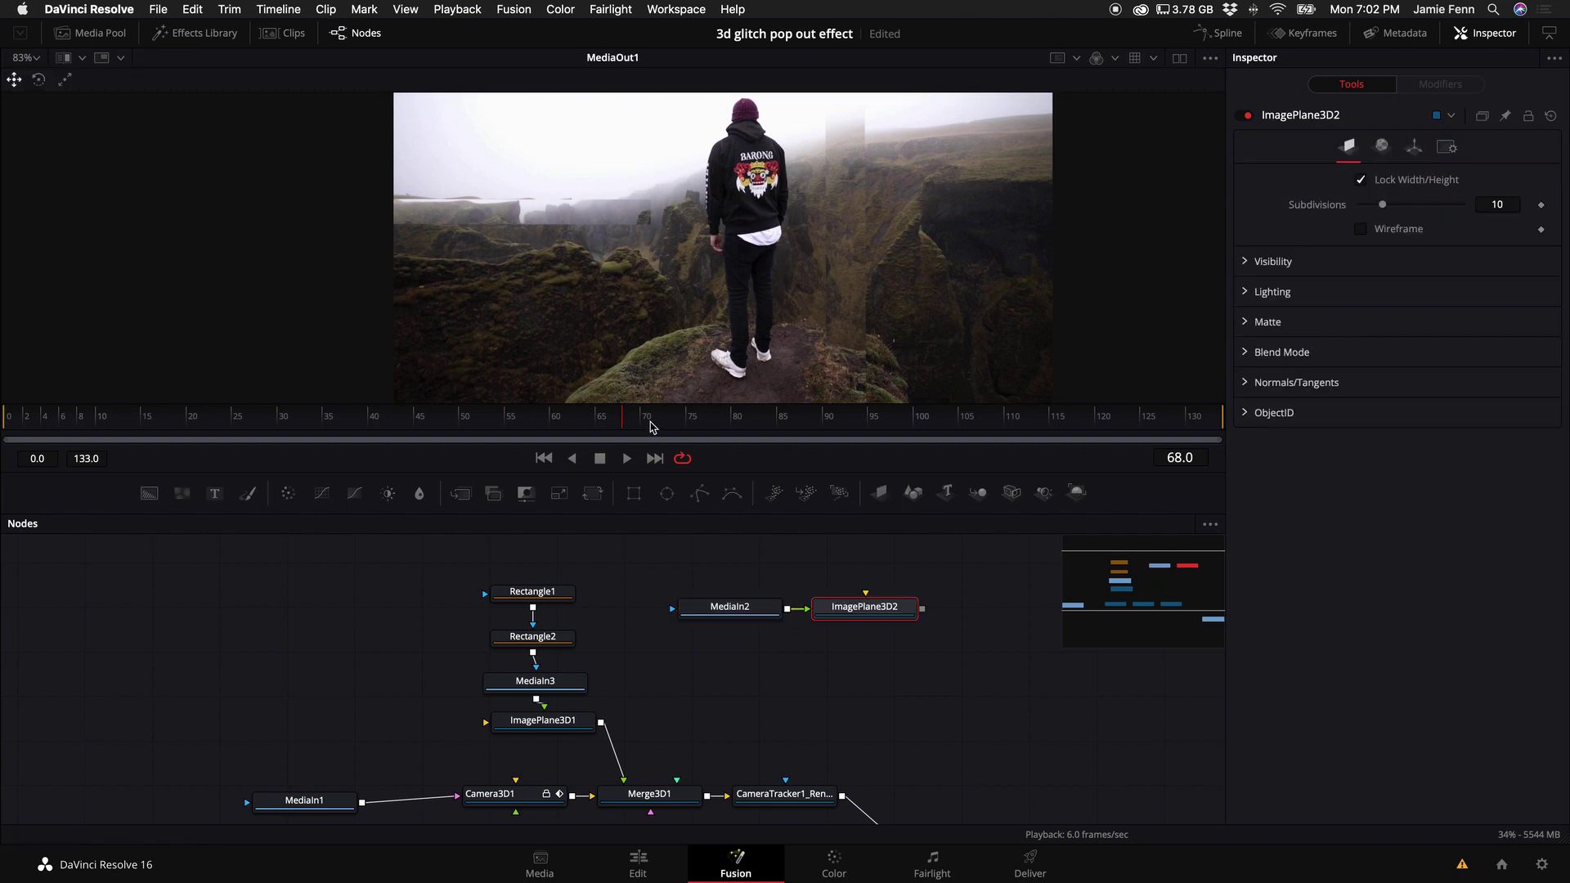
drag(631, 425, 666, 418)
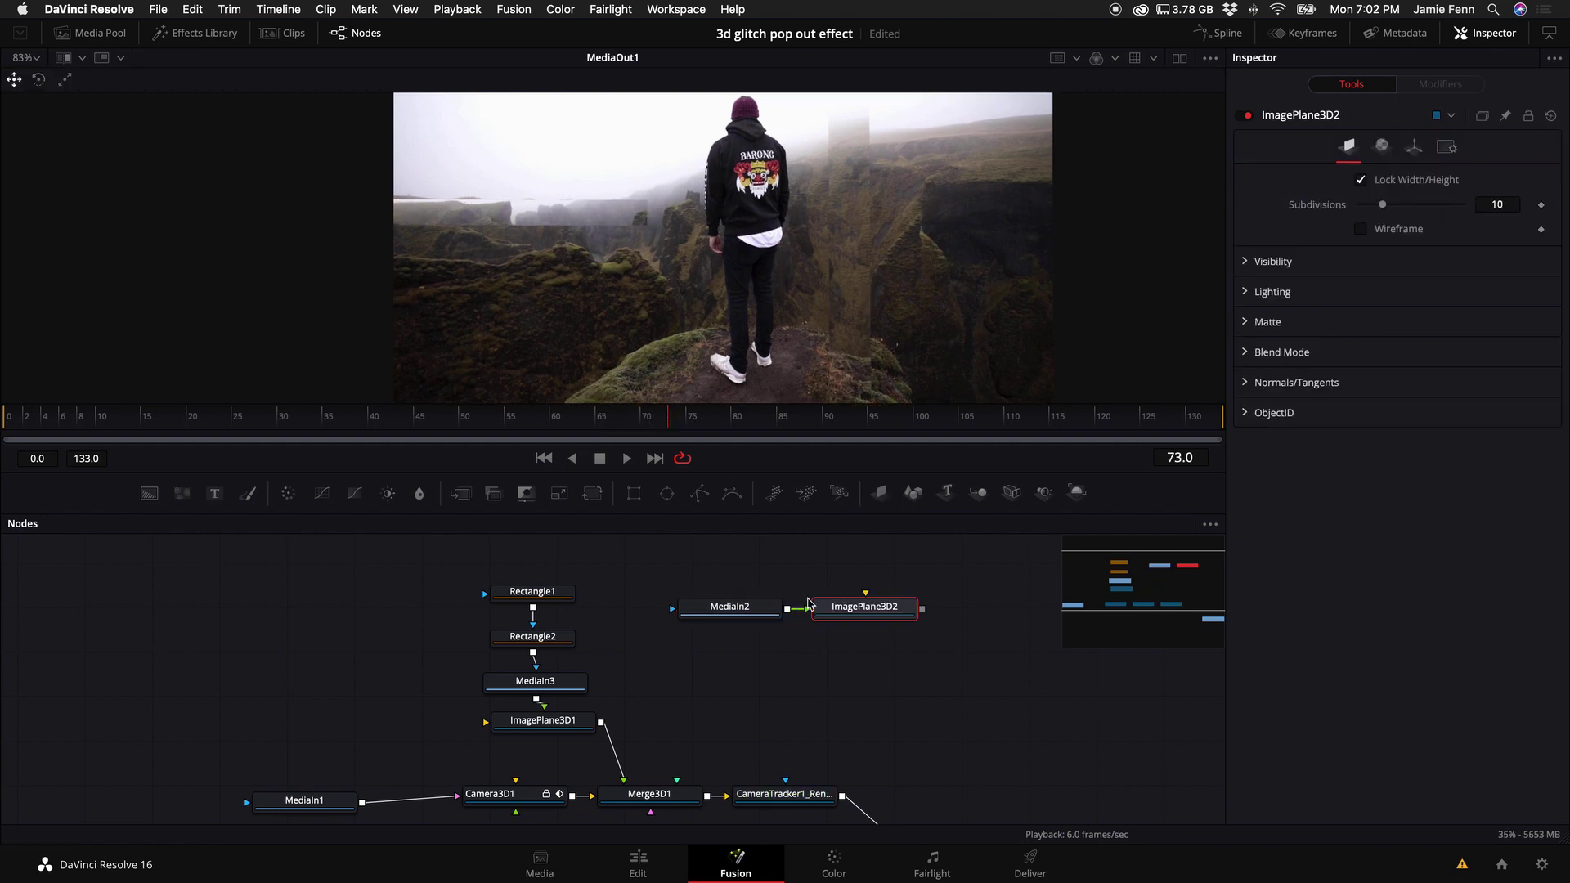
drag(895, 616, 654, 795)
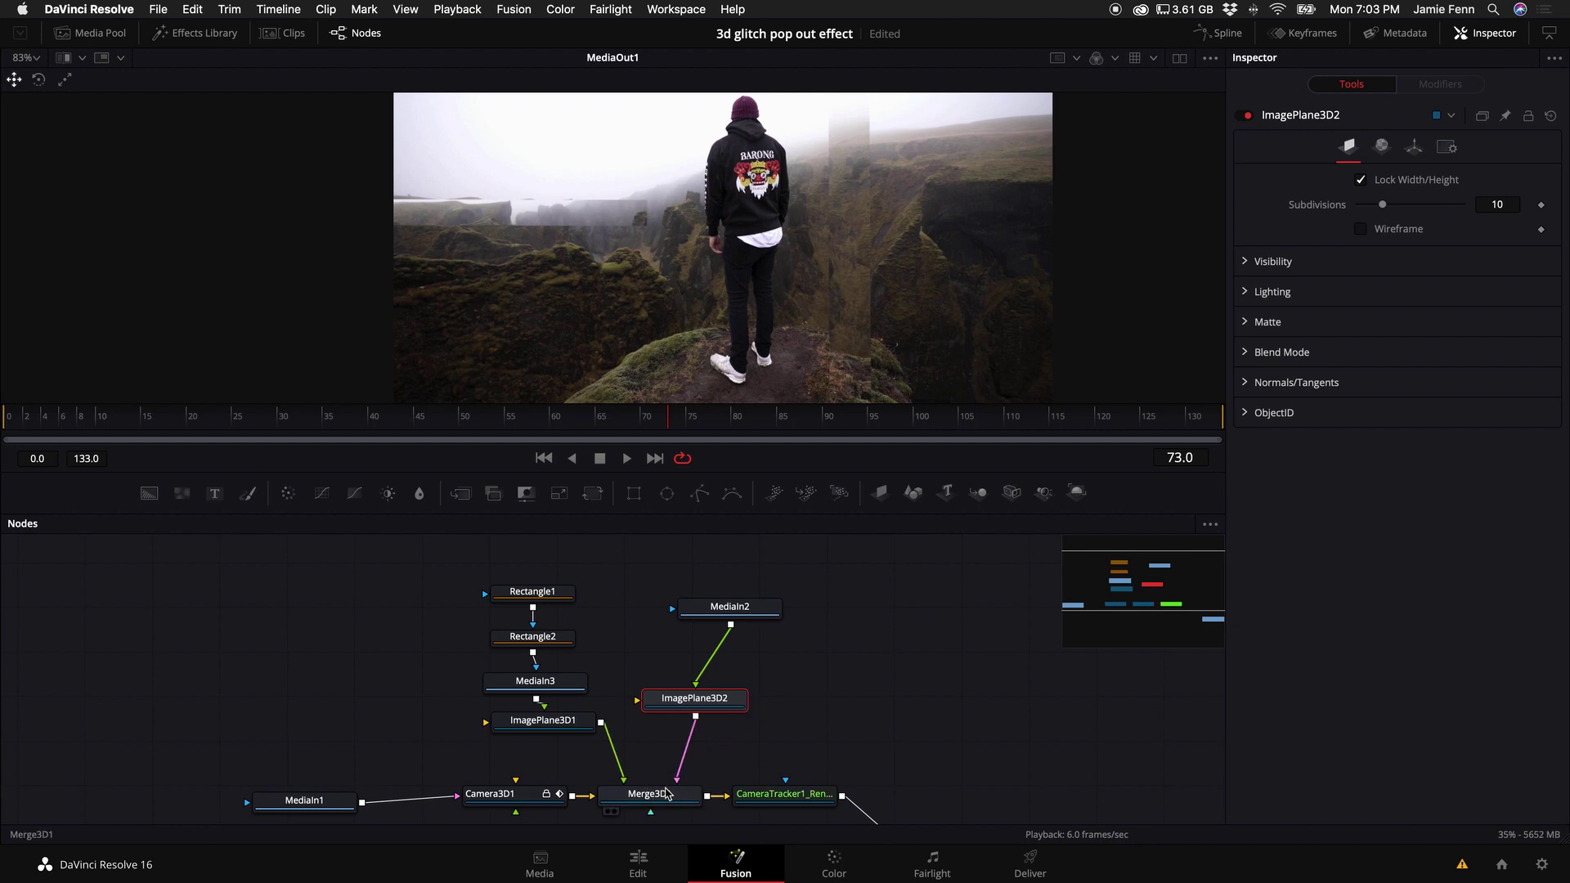
Go to frame 74 and line up MediaIn2 and ImagePlane3D2 vertically in the node graph
drag(683, 420, 732, 420)
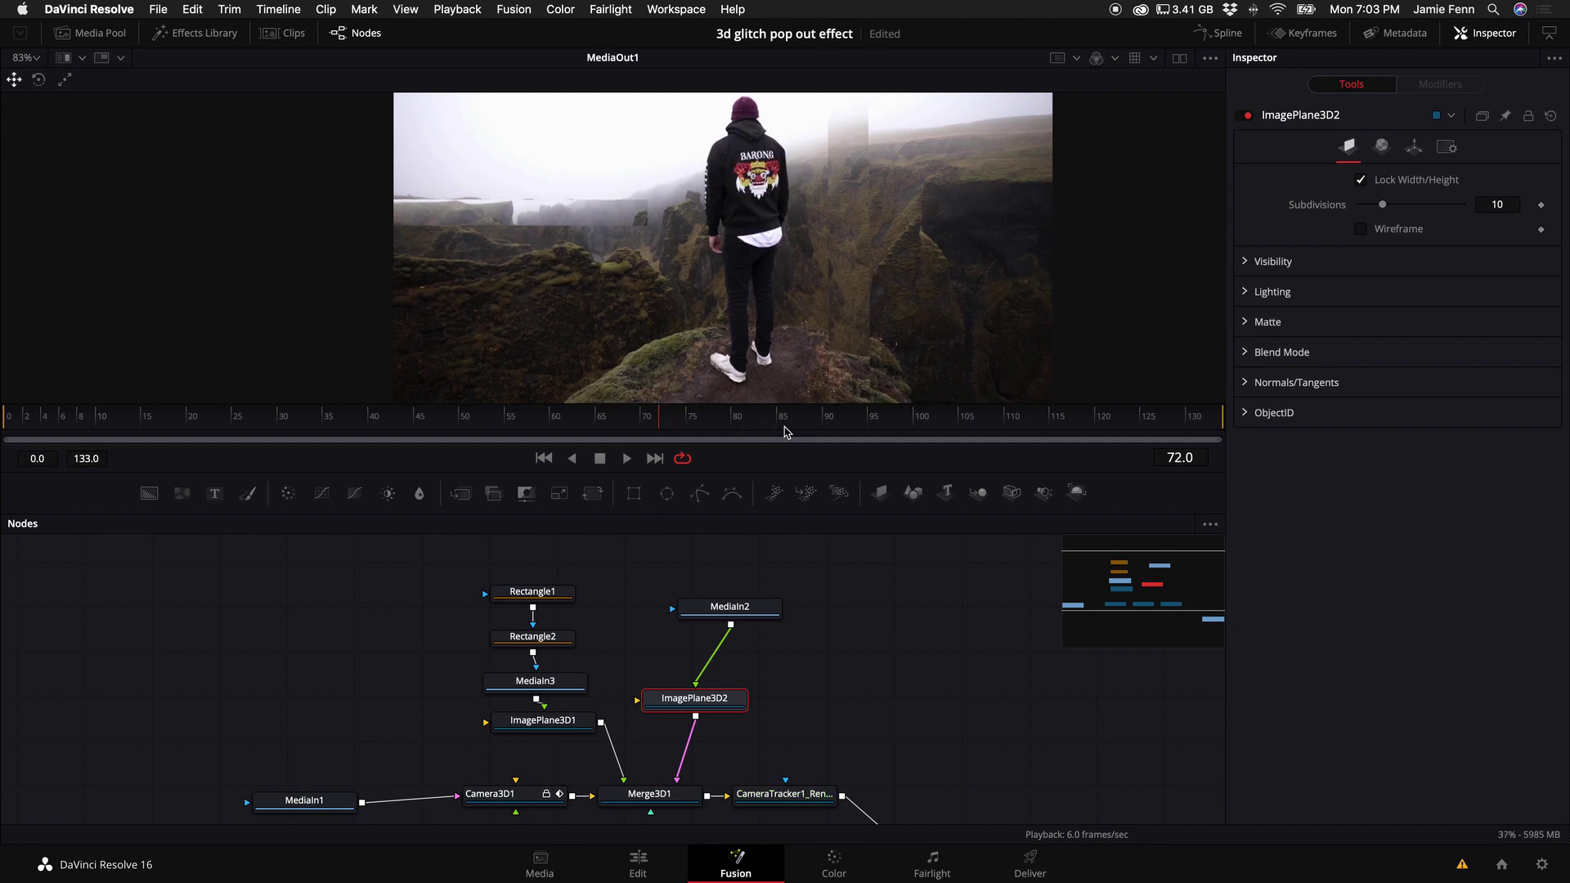
drag(736, 610, 713, 578)
drag(716, 697, 727, 664)
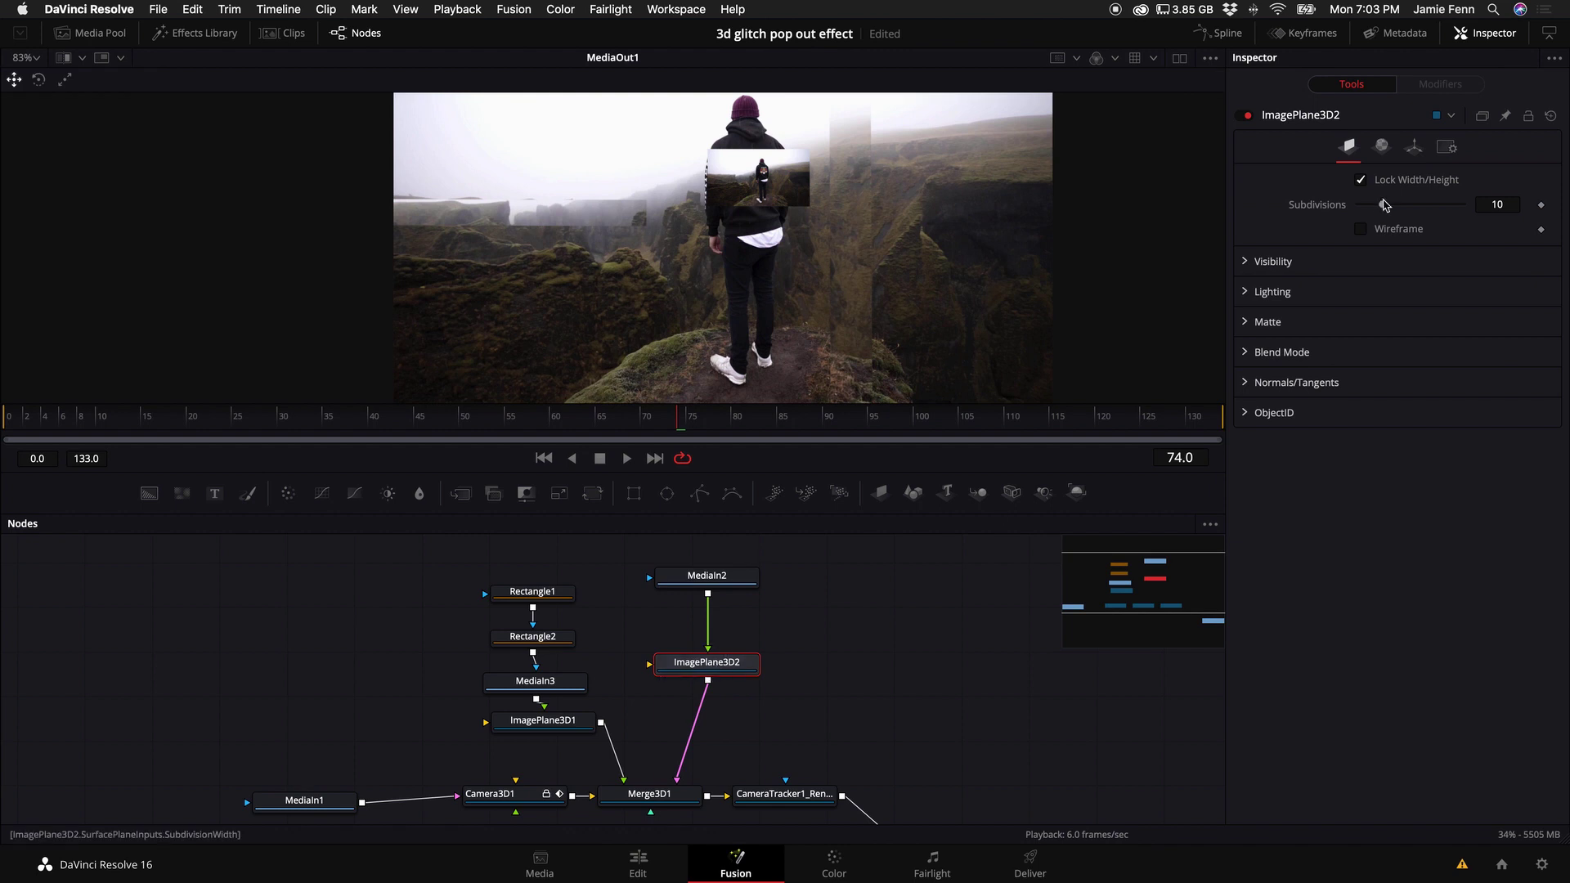
Set ImagePlane3D2's scale to 5.0 and its Z translation to 0.51
click(1414, 146)
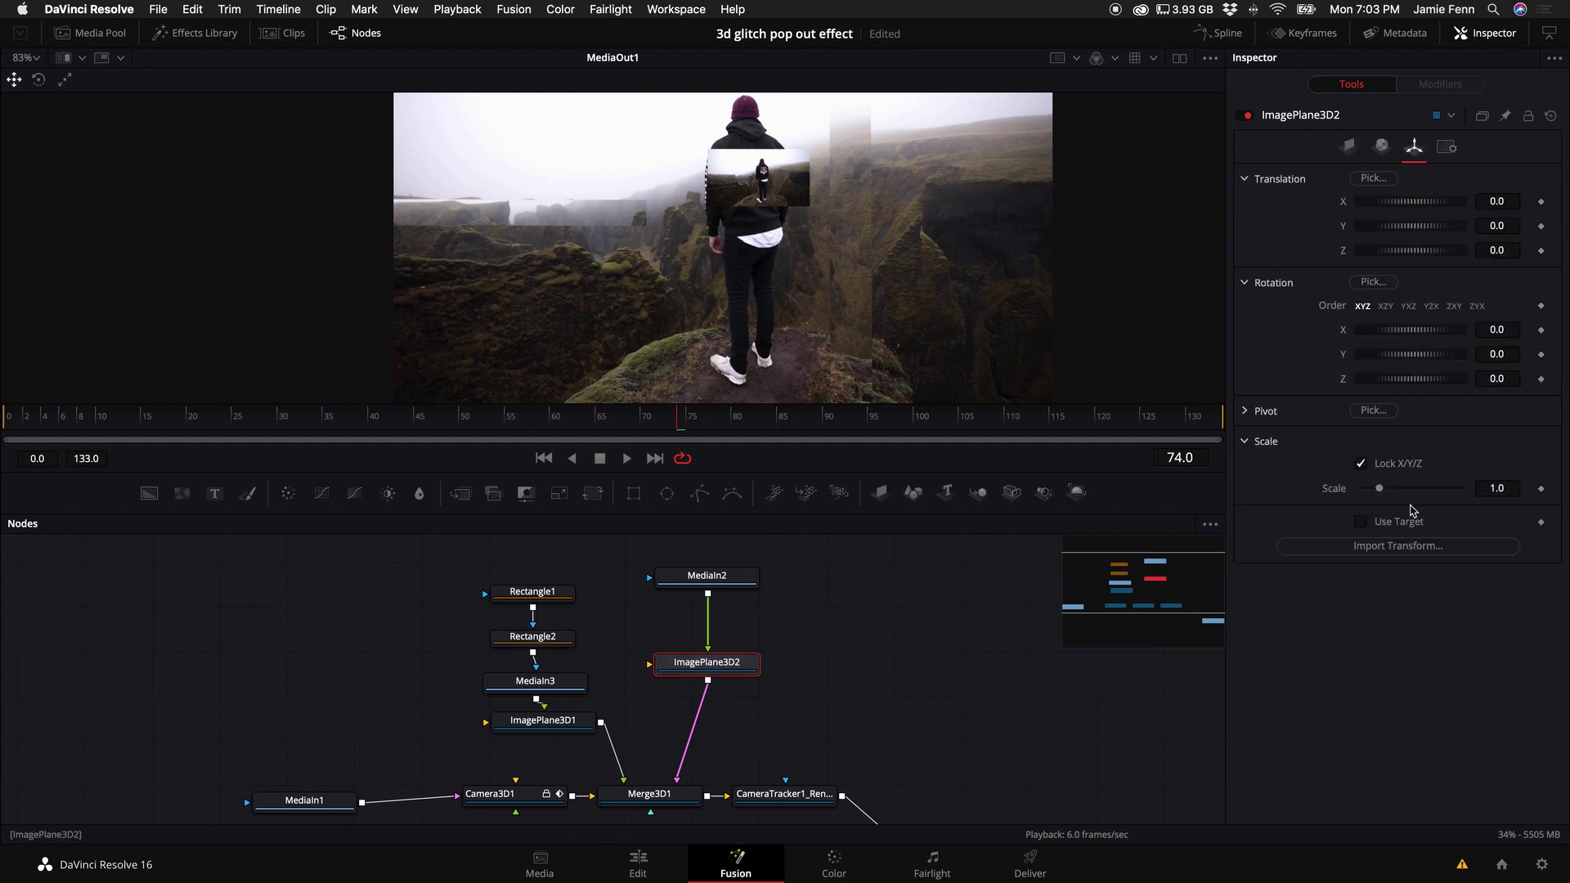
drag(1429, 496, 1467, 491)
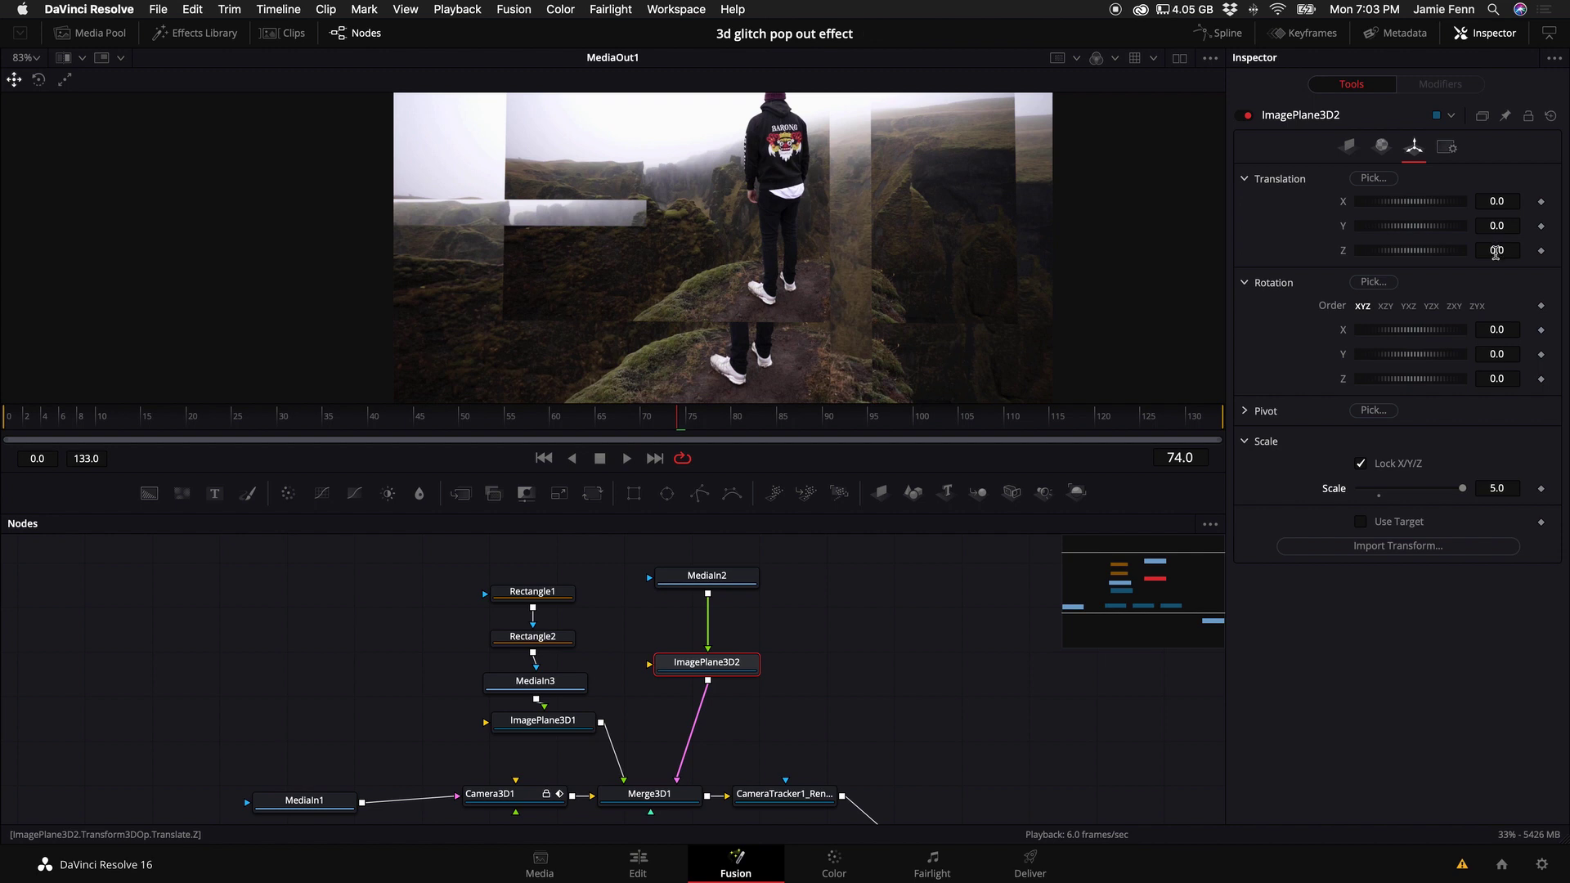
drag(1497, 250, 1536, 253)
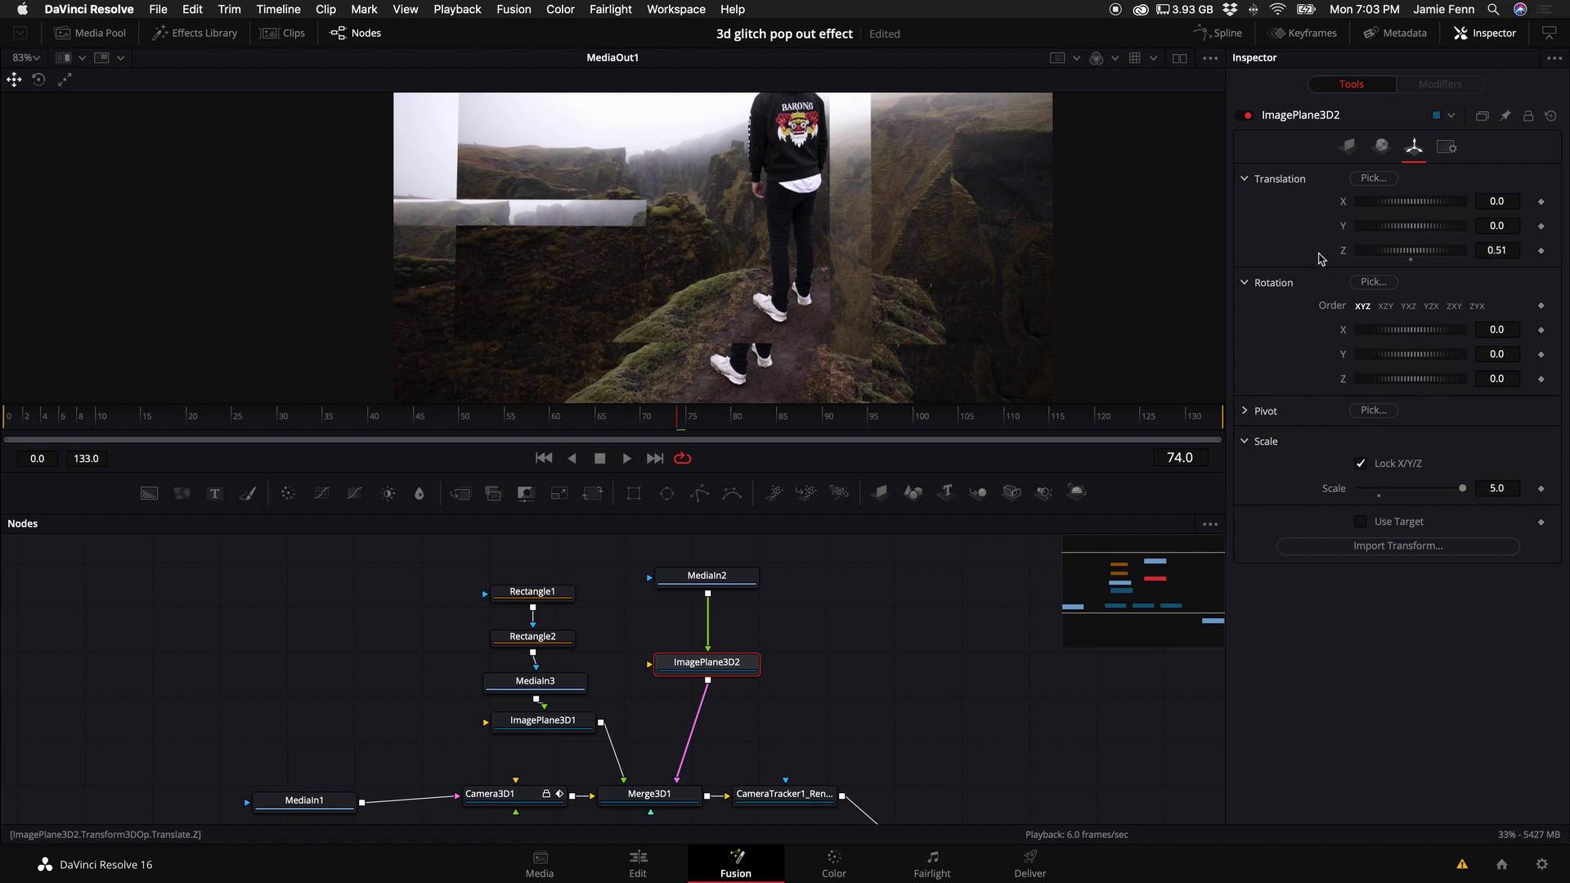
Lower ImagePlane3D2's opacity and align it with the person using translation X -0.339, Y -0.4 and scale 5.235
click(1381, 146)
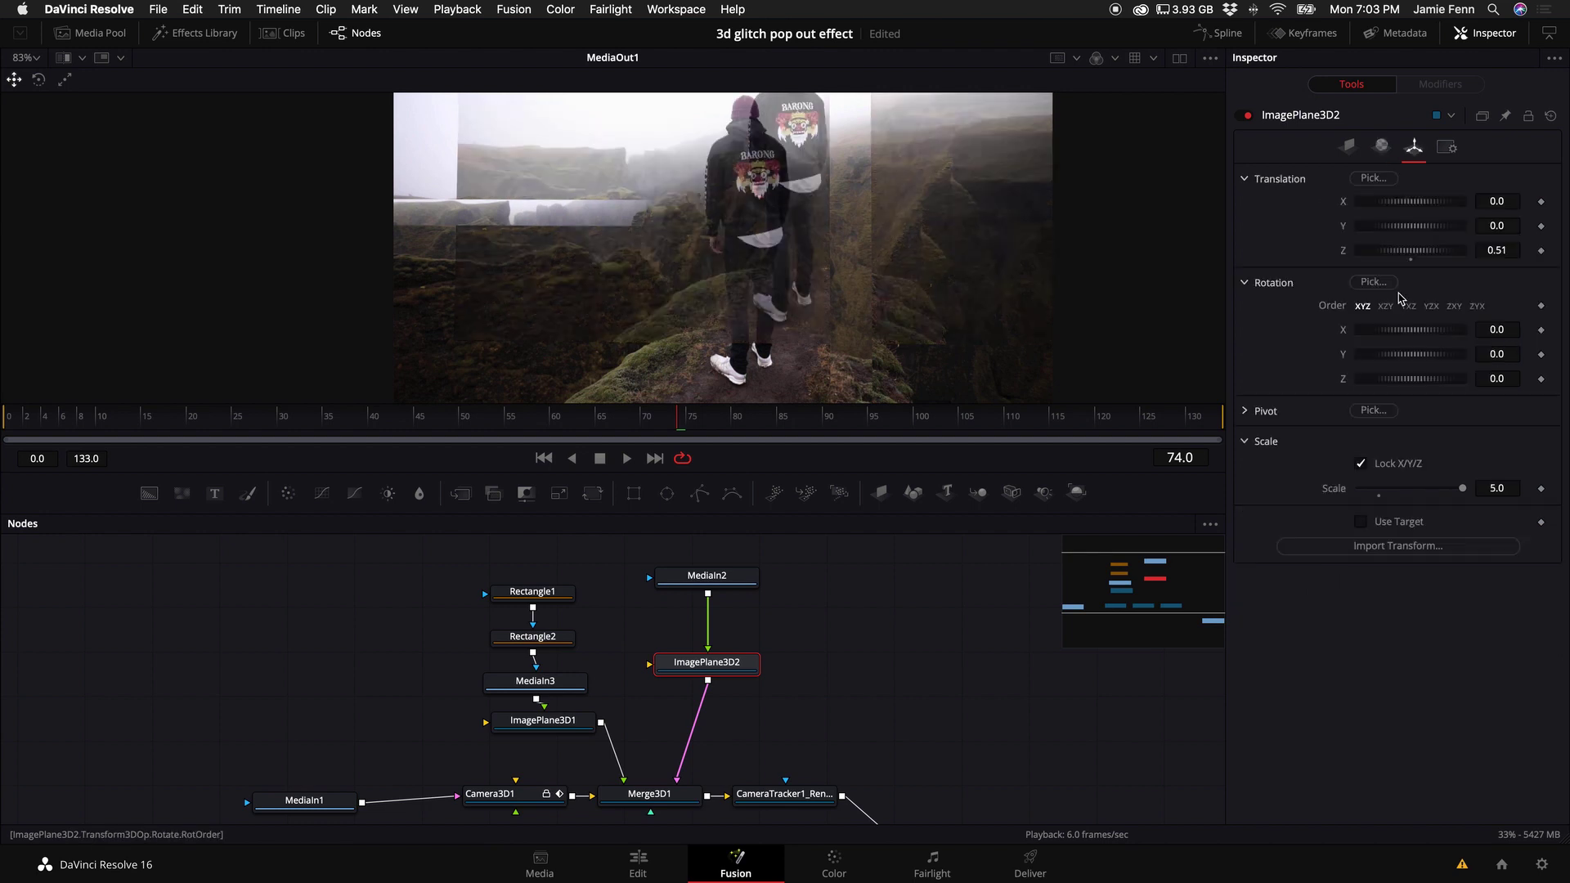
drag(1496, 488, 1469, 462)
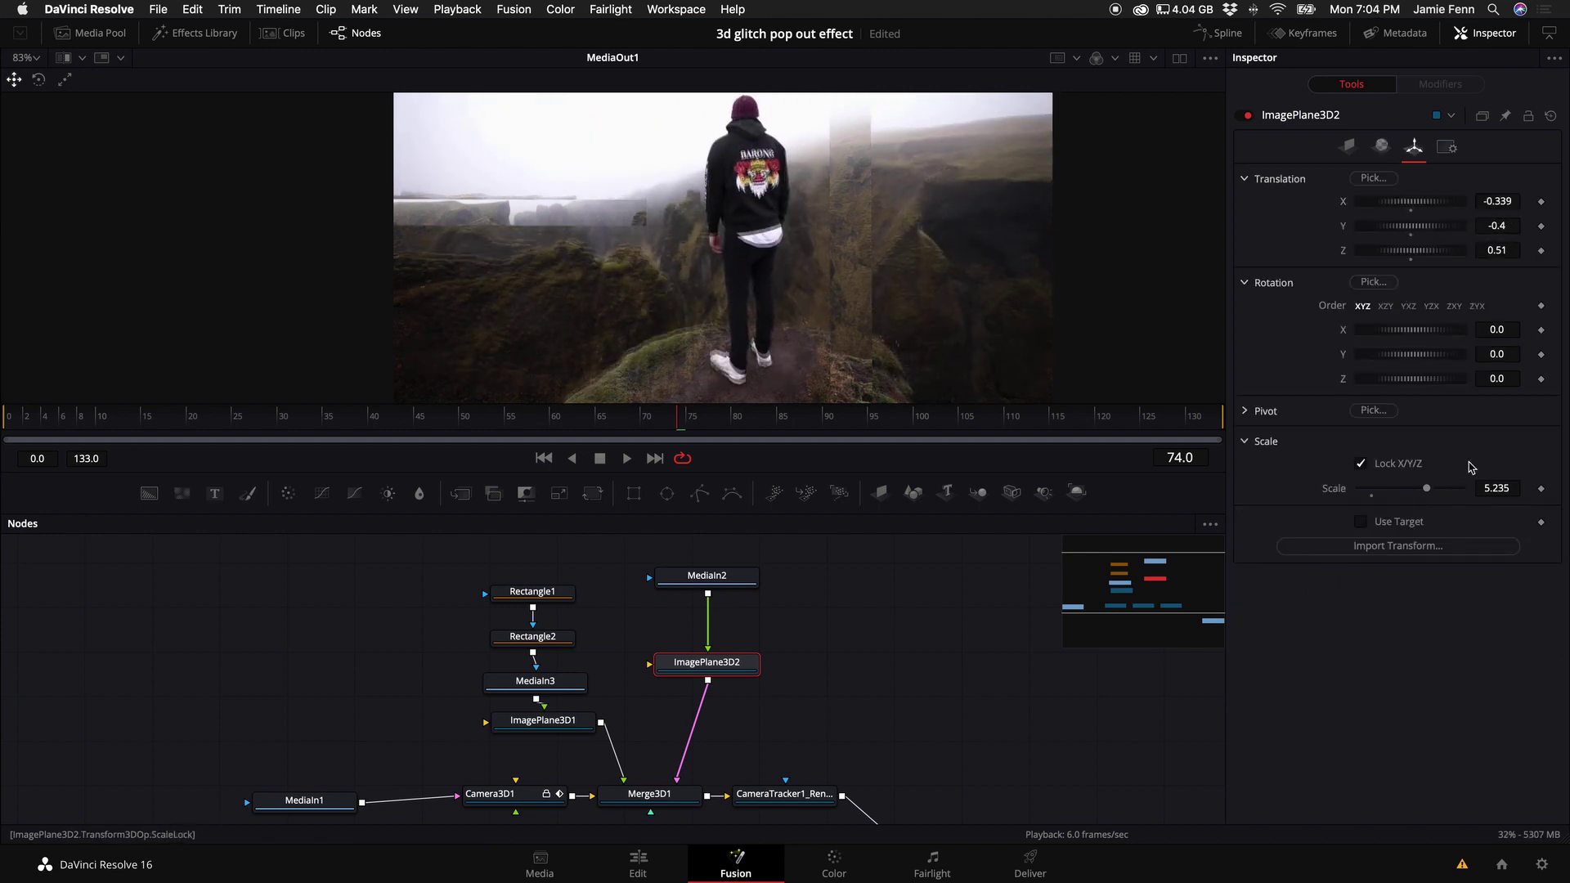
Add a Polygon mask to MediaIn2 and outline a stepped, blocky shape of joined rectangles beside the person at frame 74
drag(732, 577, 705, 605)
click(714, 664)
scroll(702, 647, up, 3)
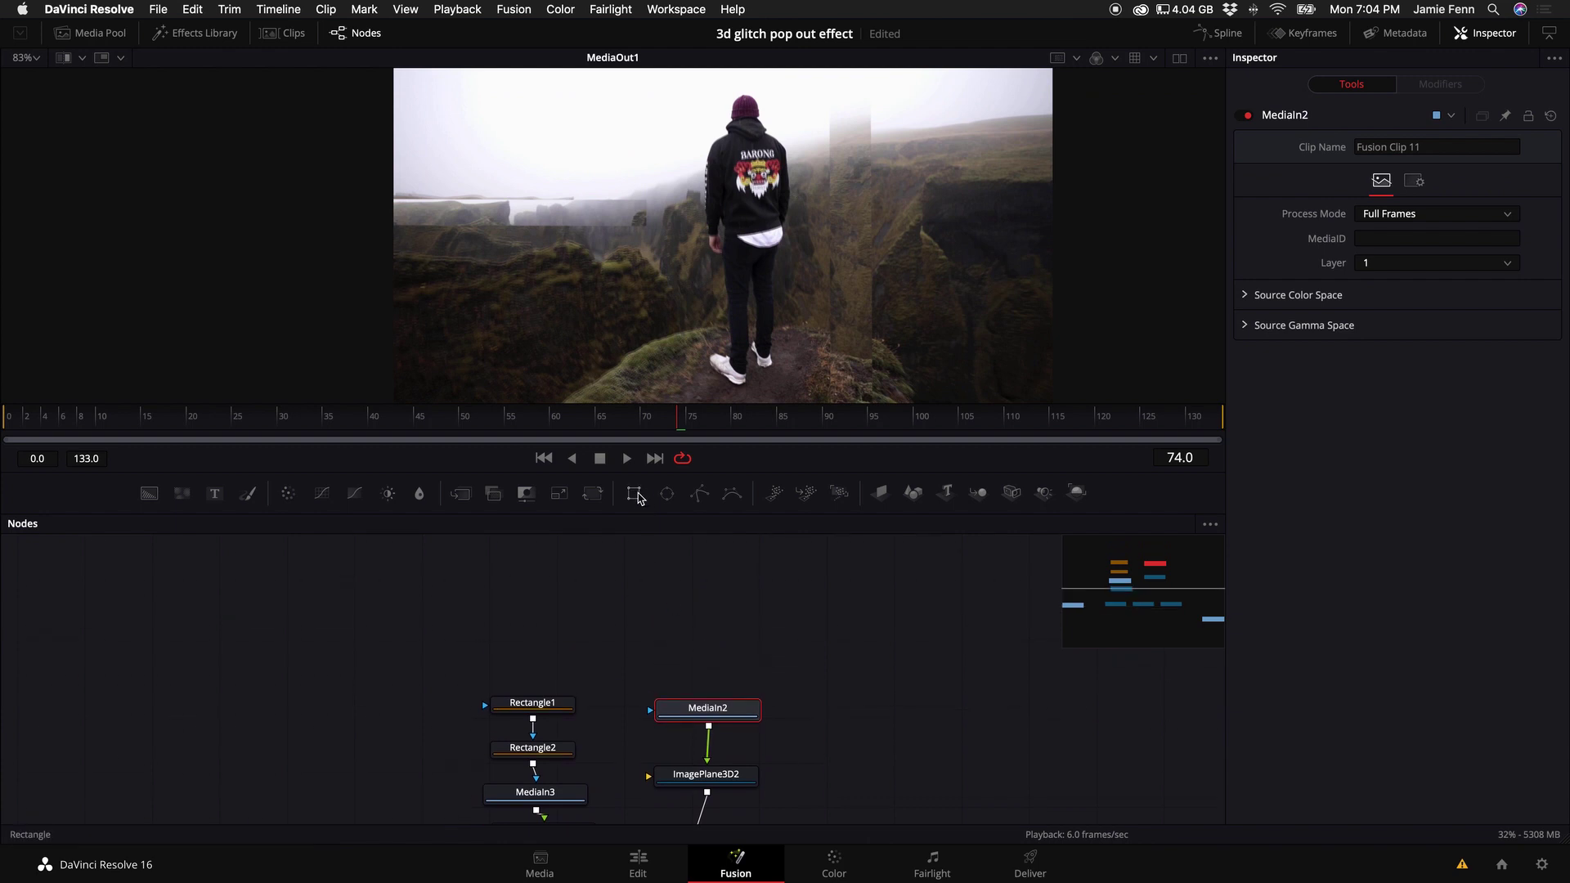
click(701, 494)
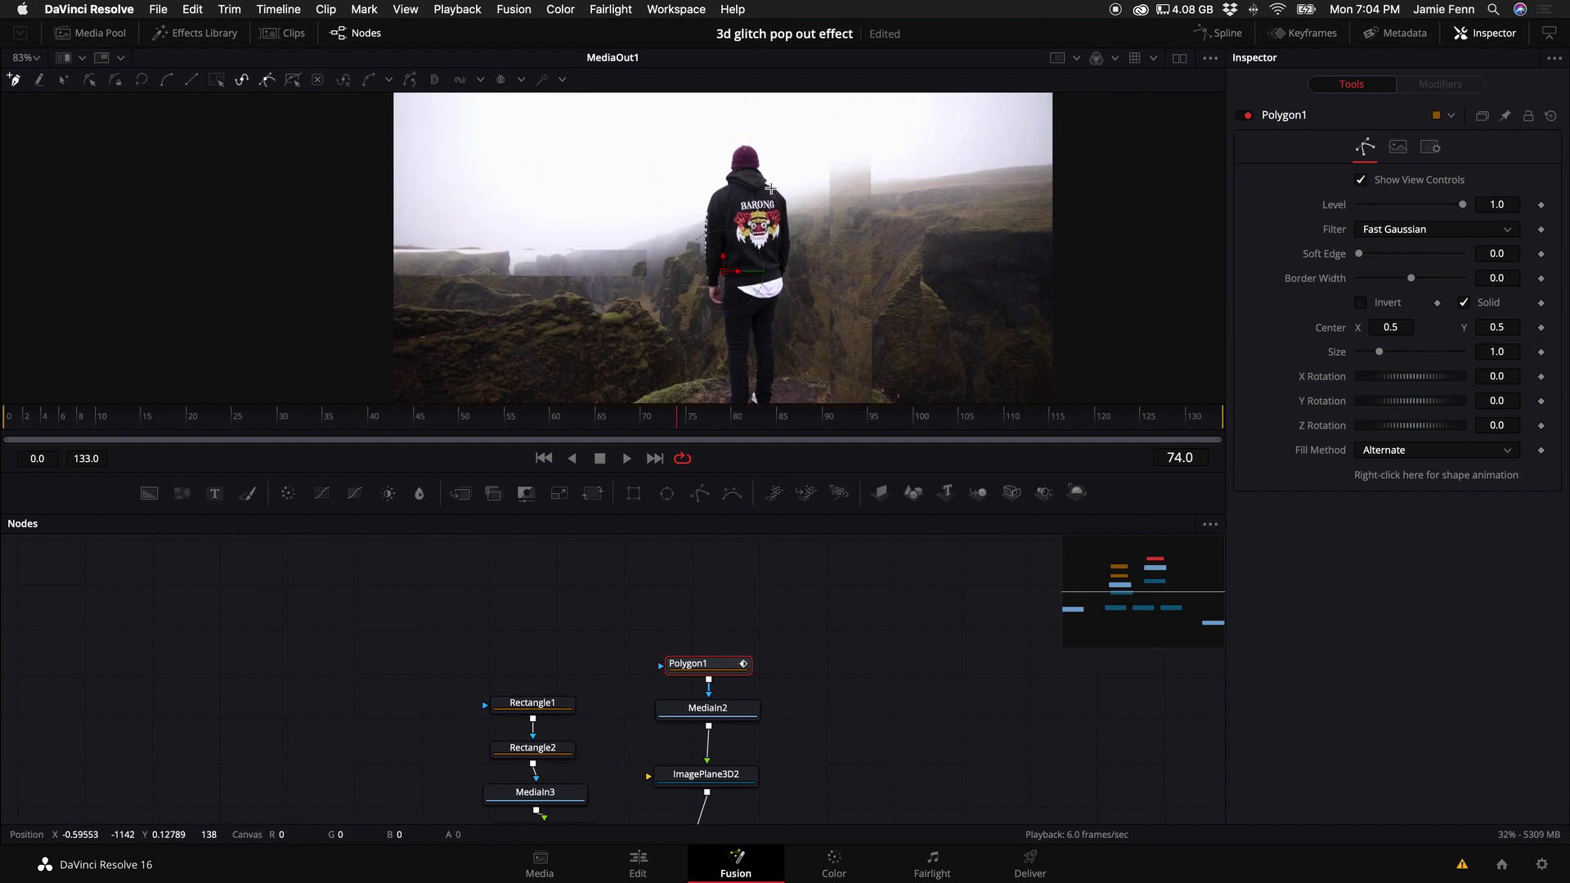
click(815, 211)
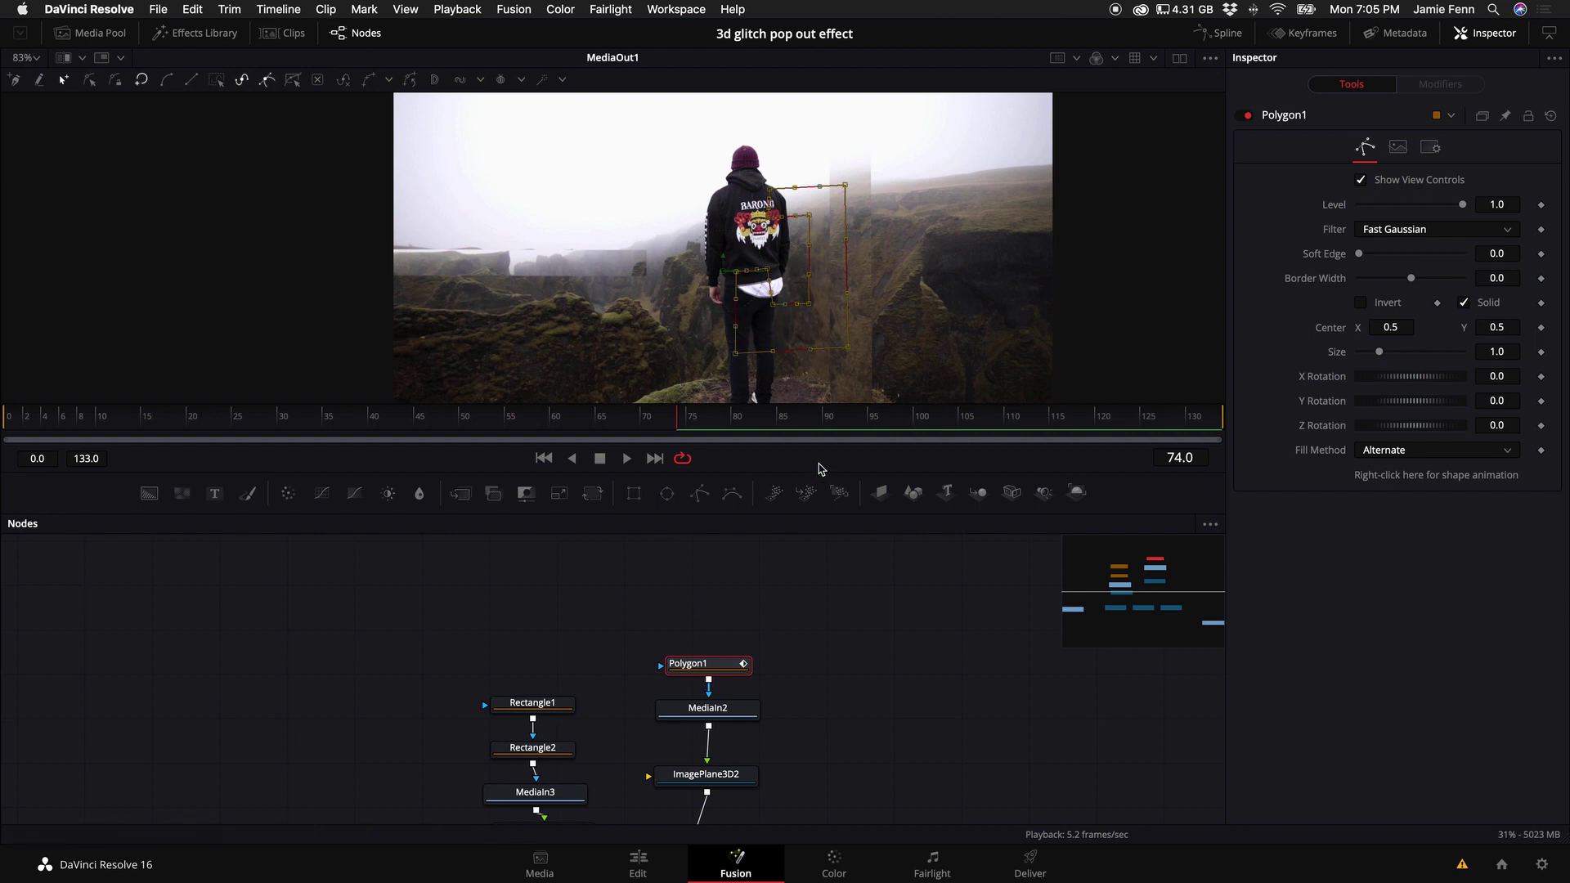
drag(741, 425, 683, 431)
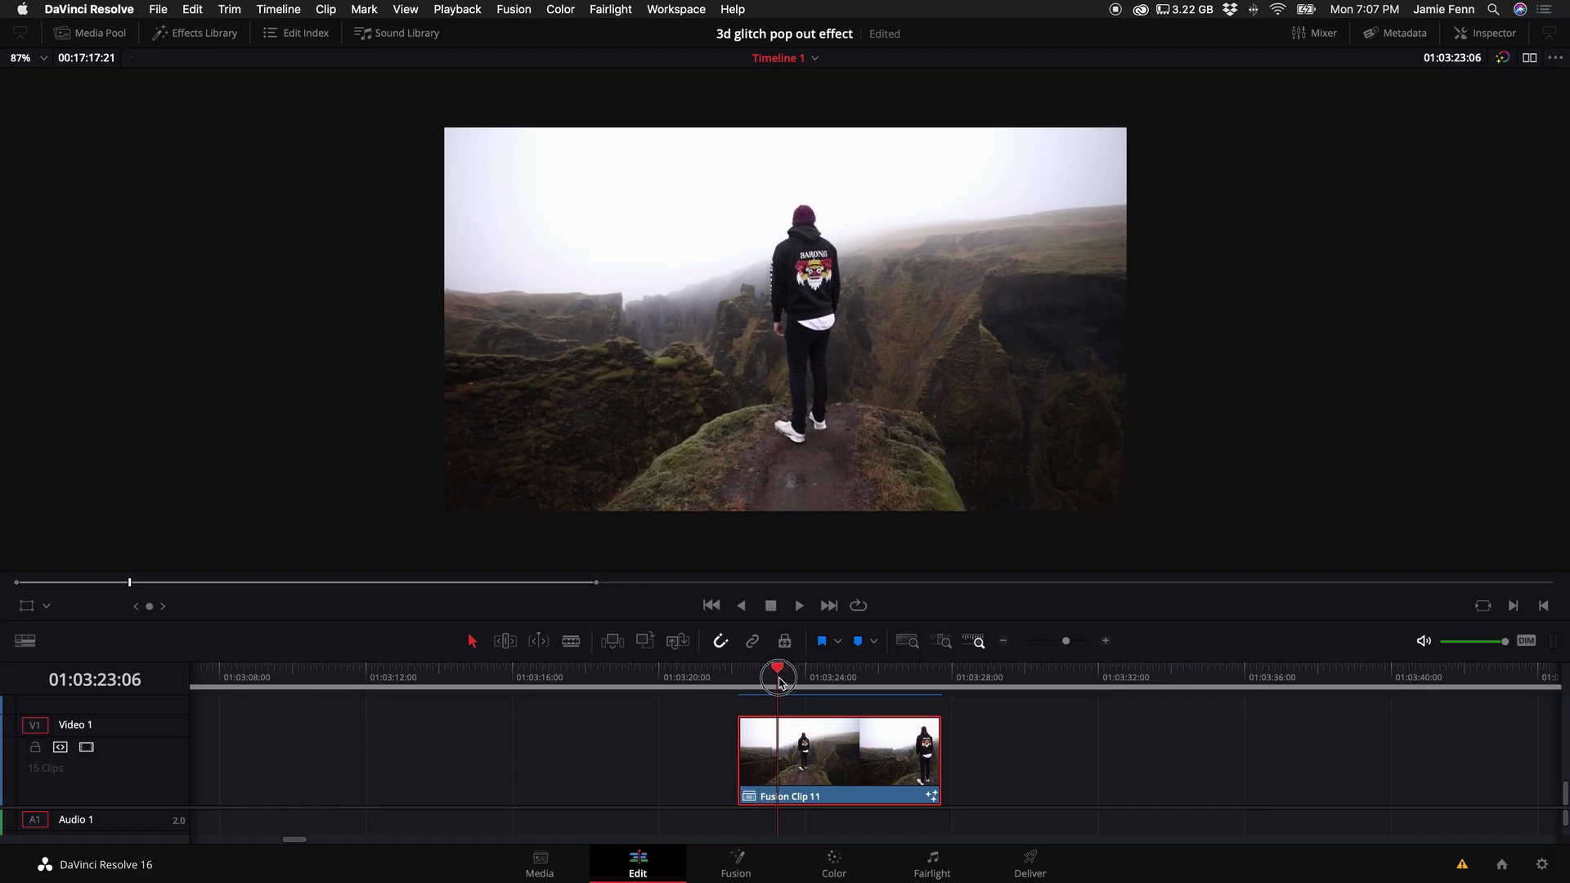
Check the pop-out at 01:03:25:02 in the timeline, switch to the Fusion page and keyframe ImagePlane3D2's opacity at 0.0 on frame 73
drag(779, 682, 844, 677)
scroll(744, 419, up, 5)
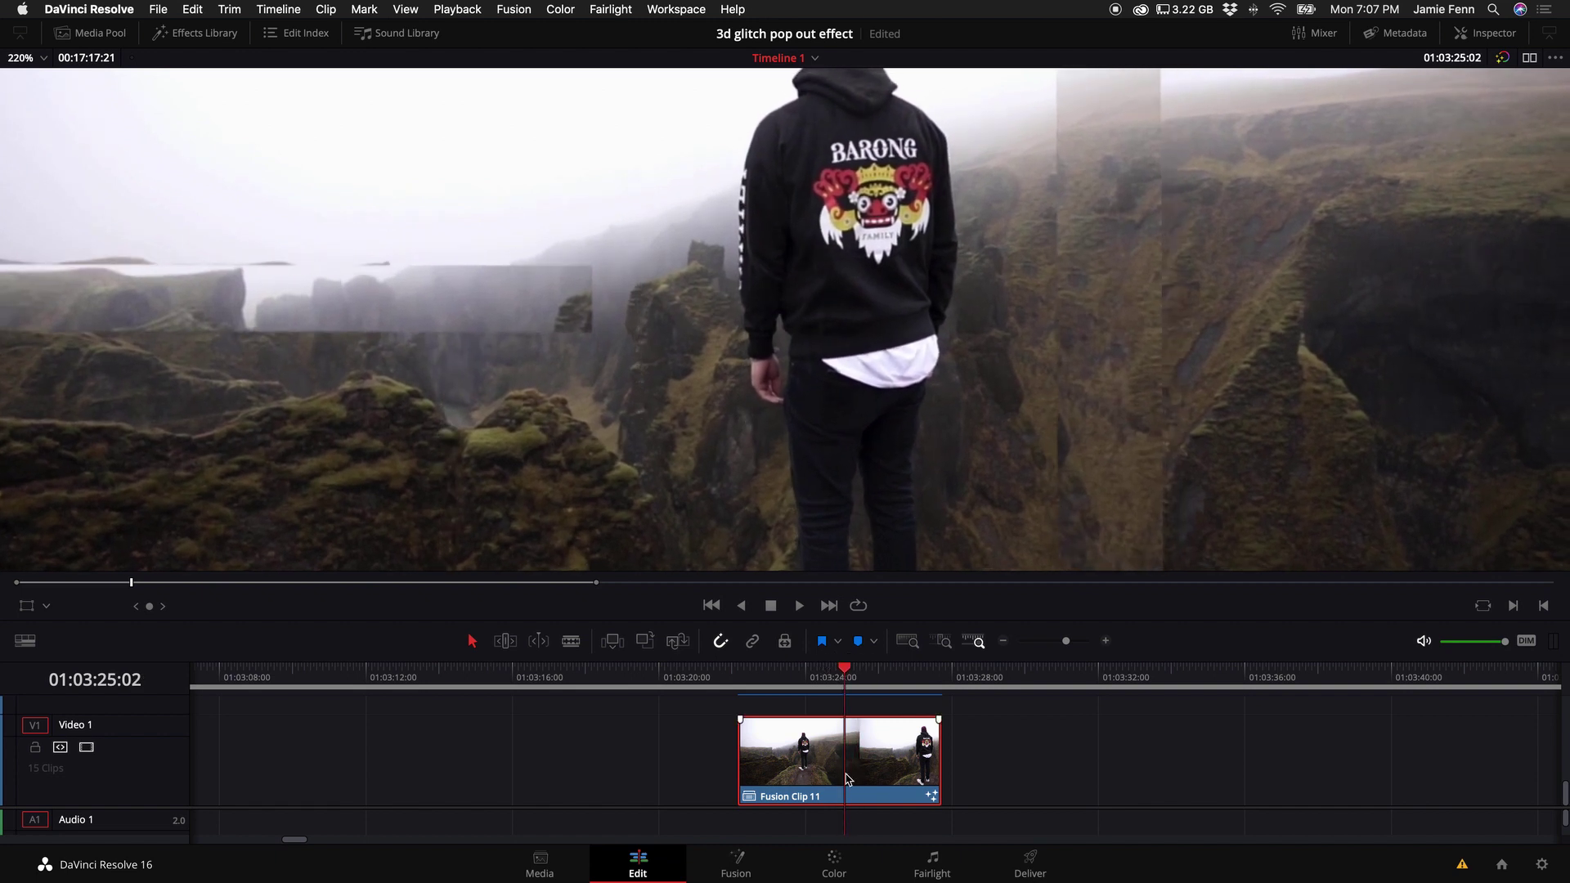
click(739, 861)
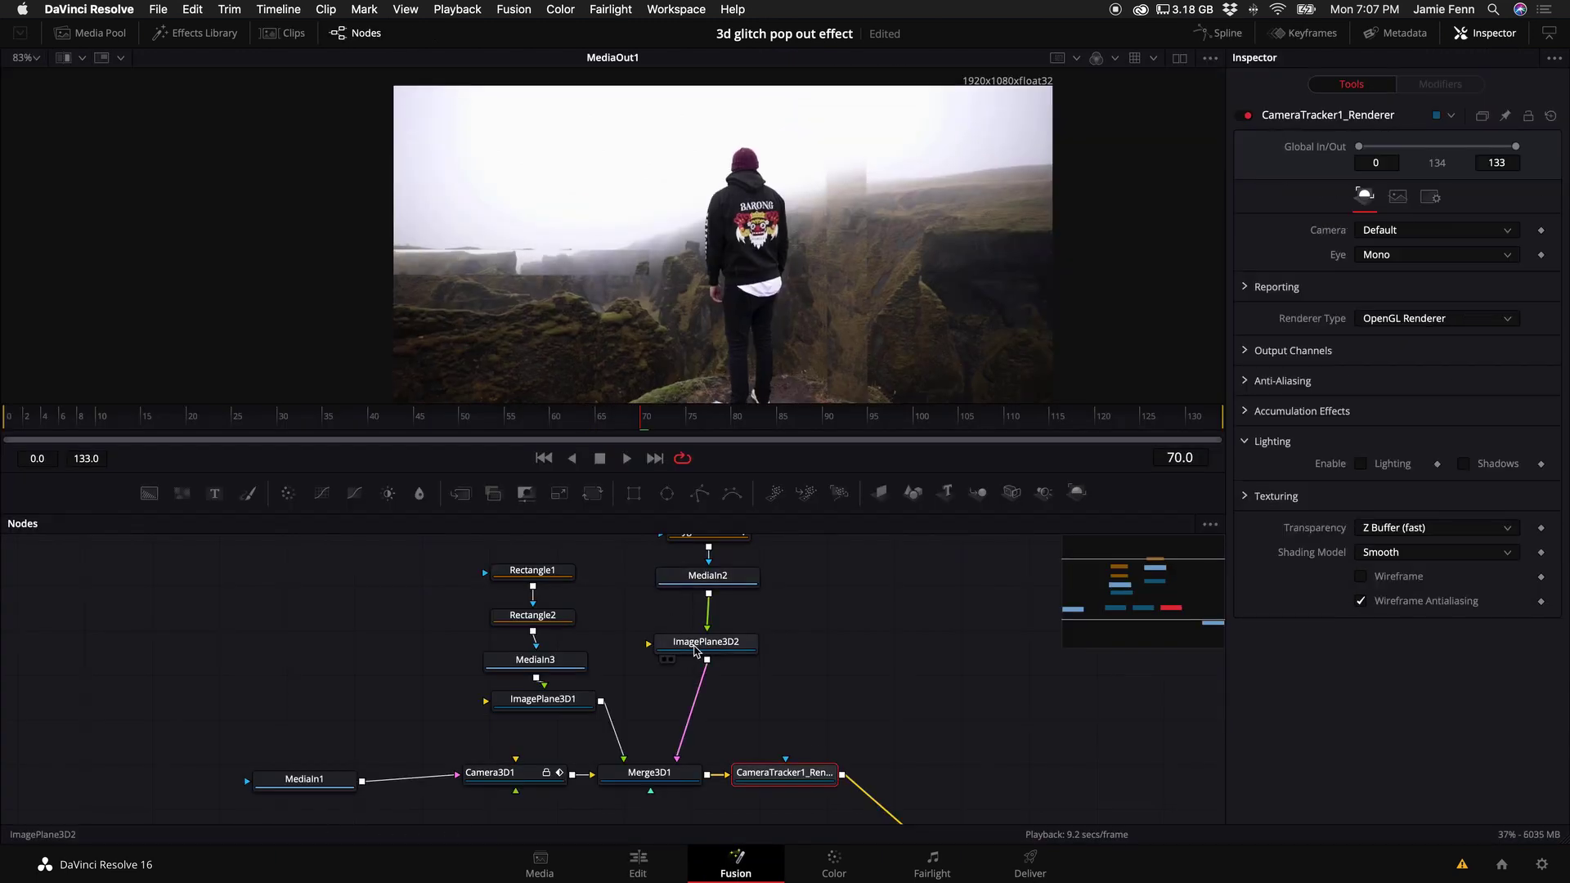
click(694, 646)
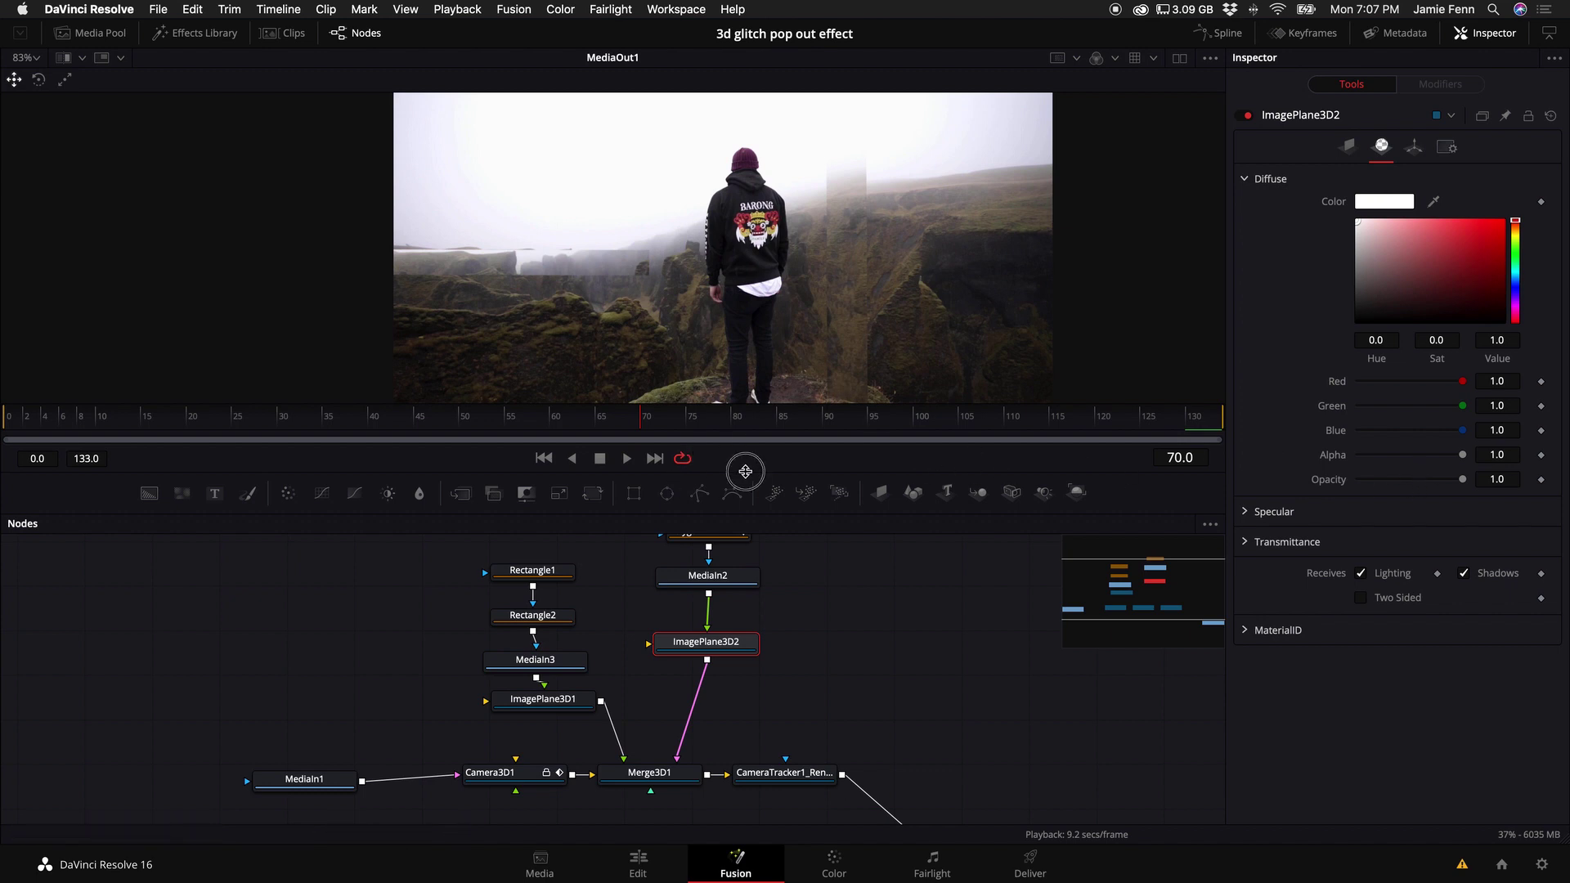
drag(745, 515, 745, 620)
scroll(779, 442, up, 3)
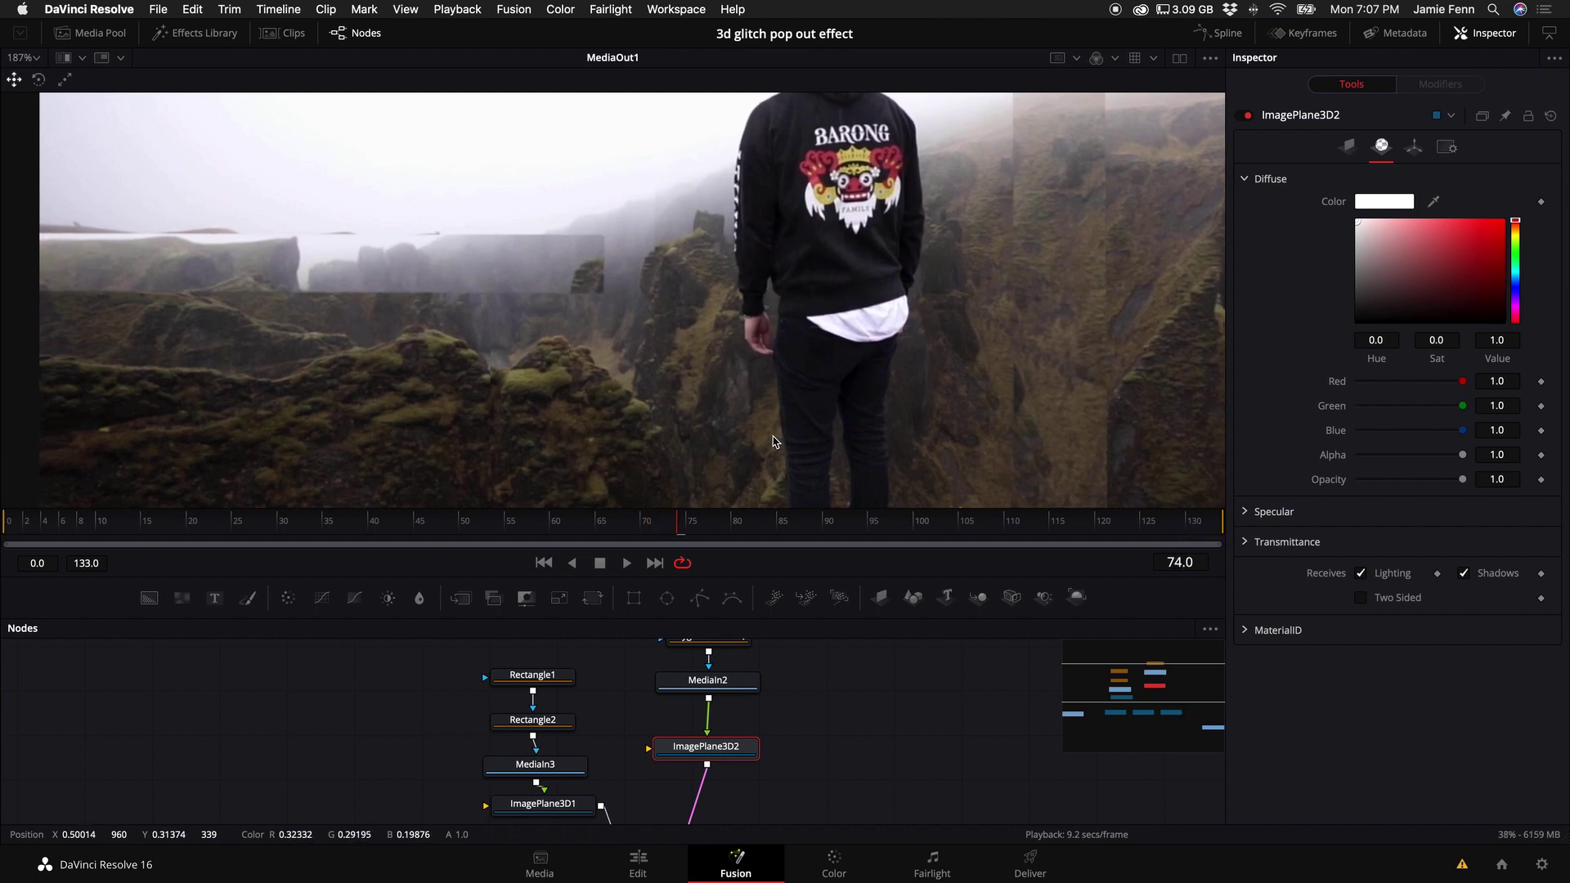
key(Left)
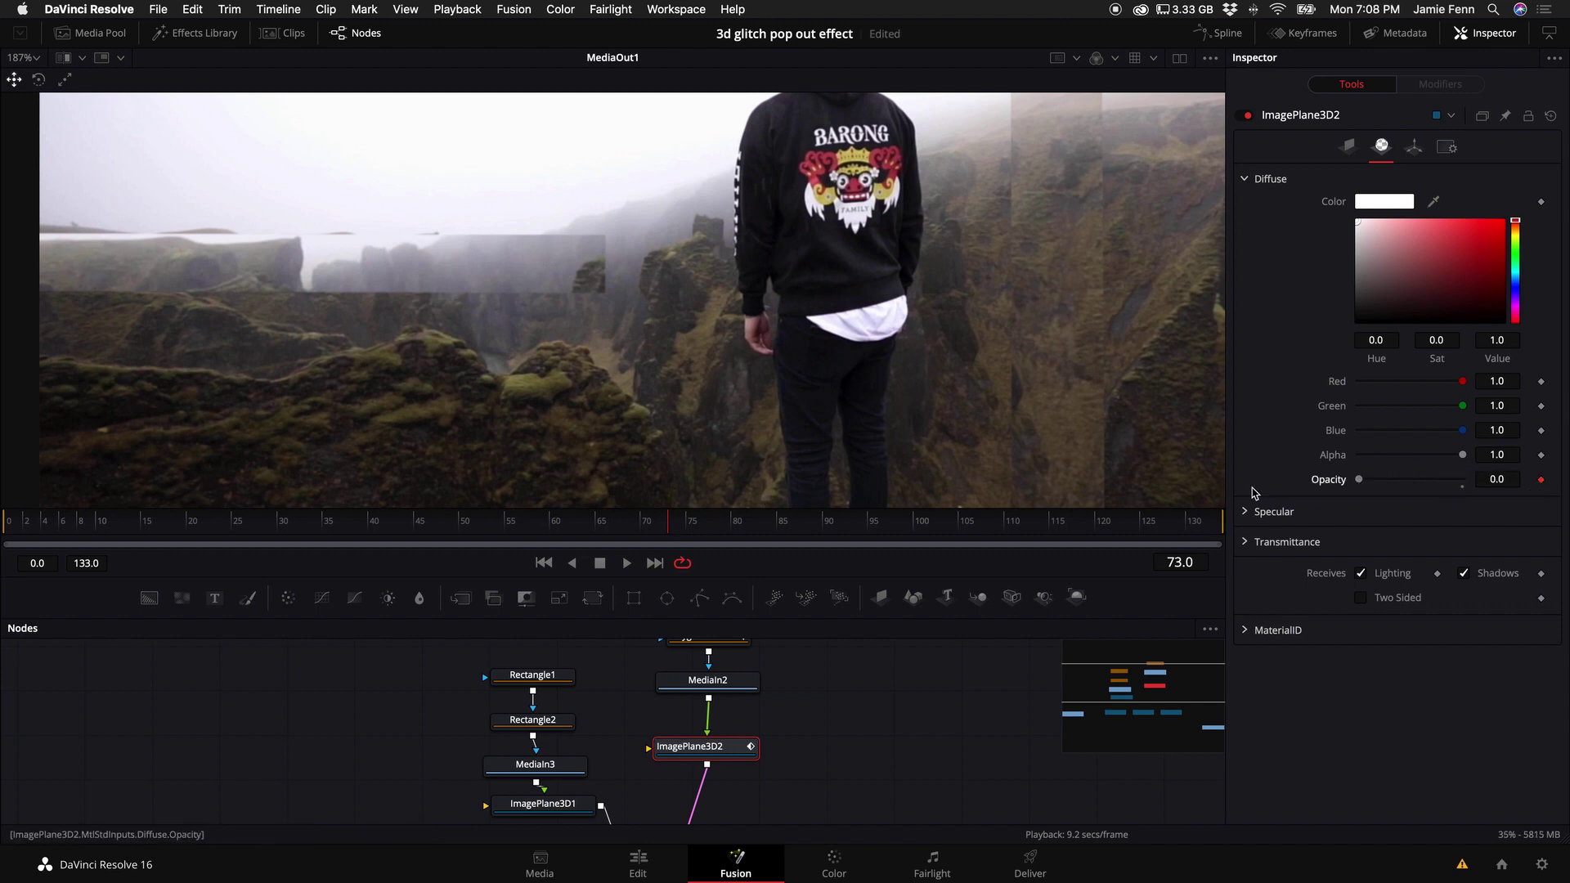
Raise ImagePlane3D2's opacity to 1.0 at frame 76 for a quick fade-in
key(Right)
key(Right)
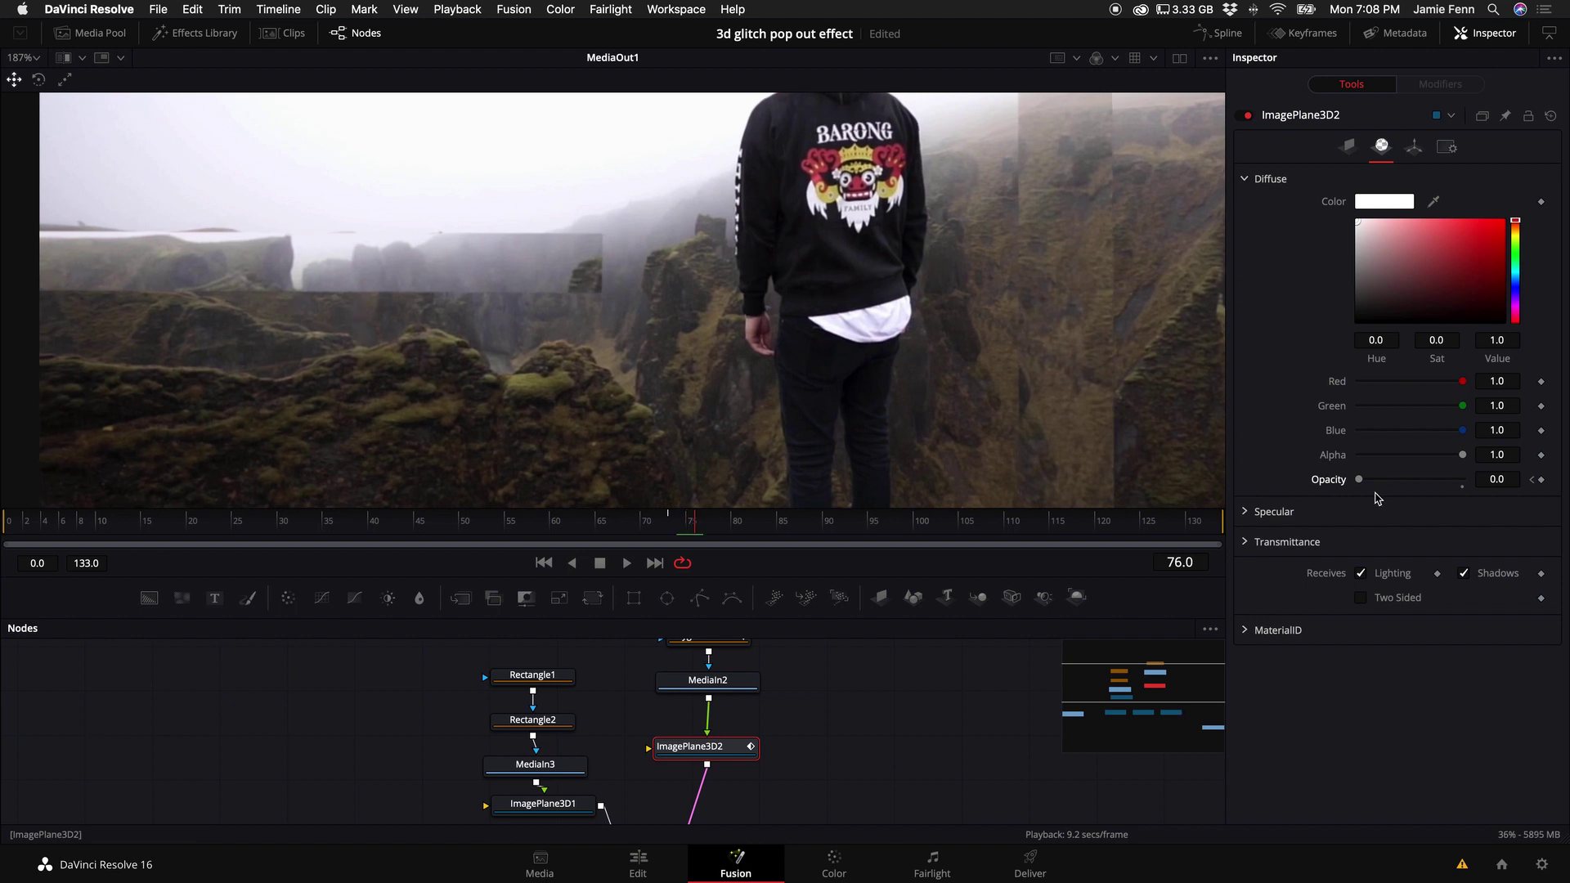
drag(1359, 479, 1500, 480)
key(Left)
key(Left)
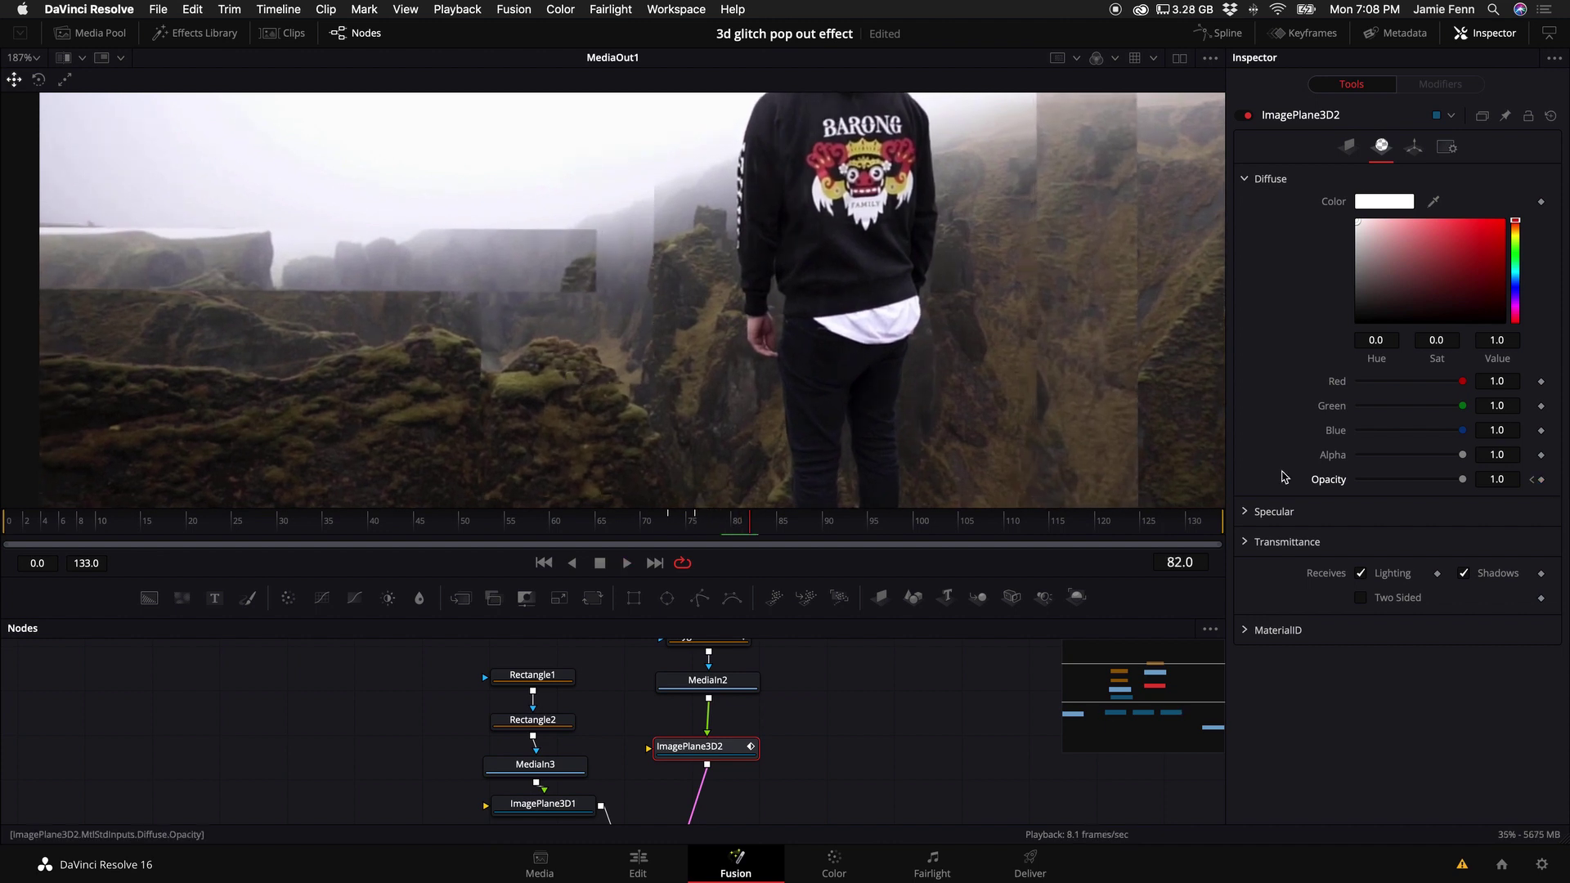
Insert another Rectangle mask node between Rectangle1 and Rectangle2
key(super+f)
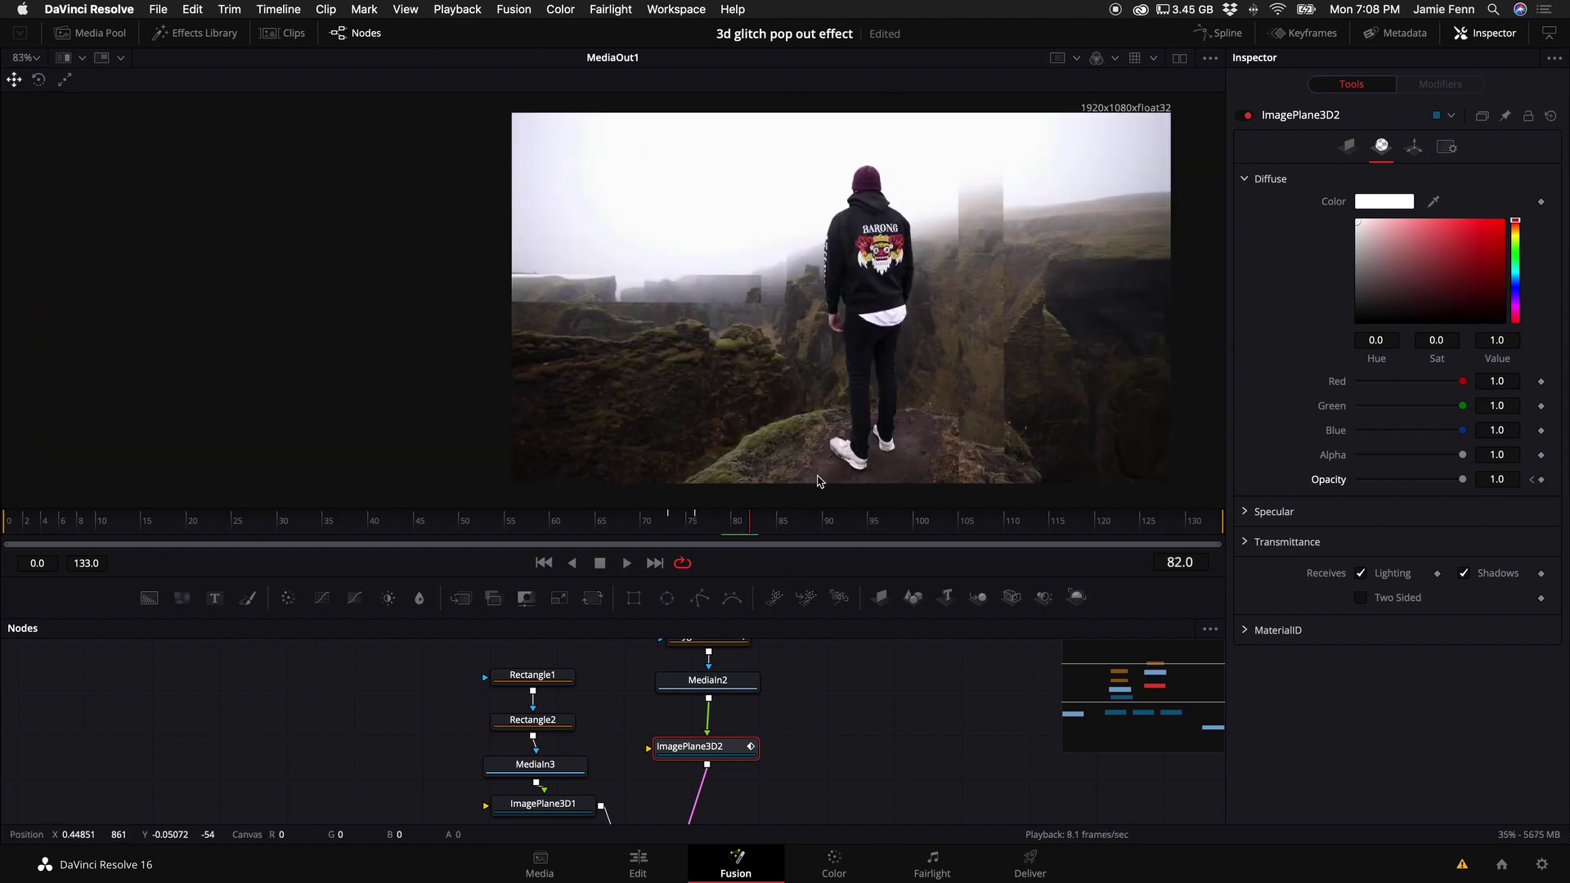
scroll(708, 667, up, 2)
scroll(526, 741, down, 3)
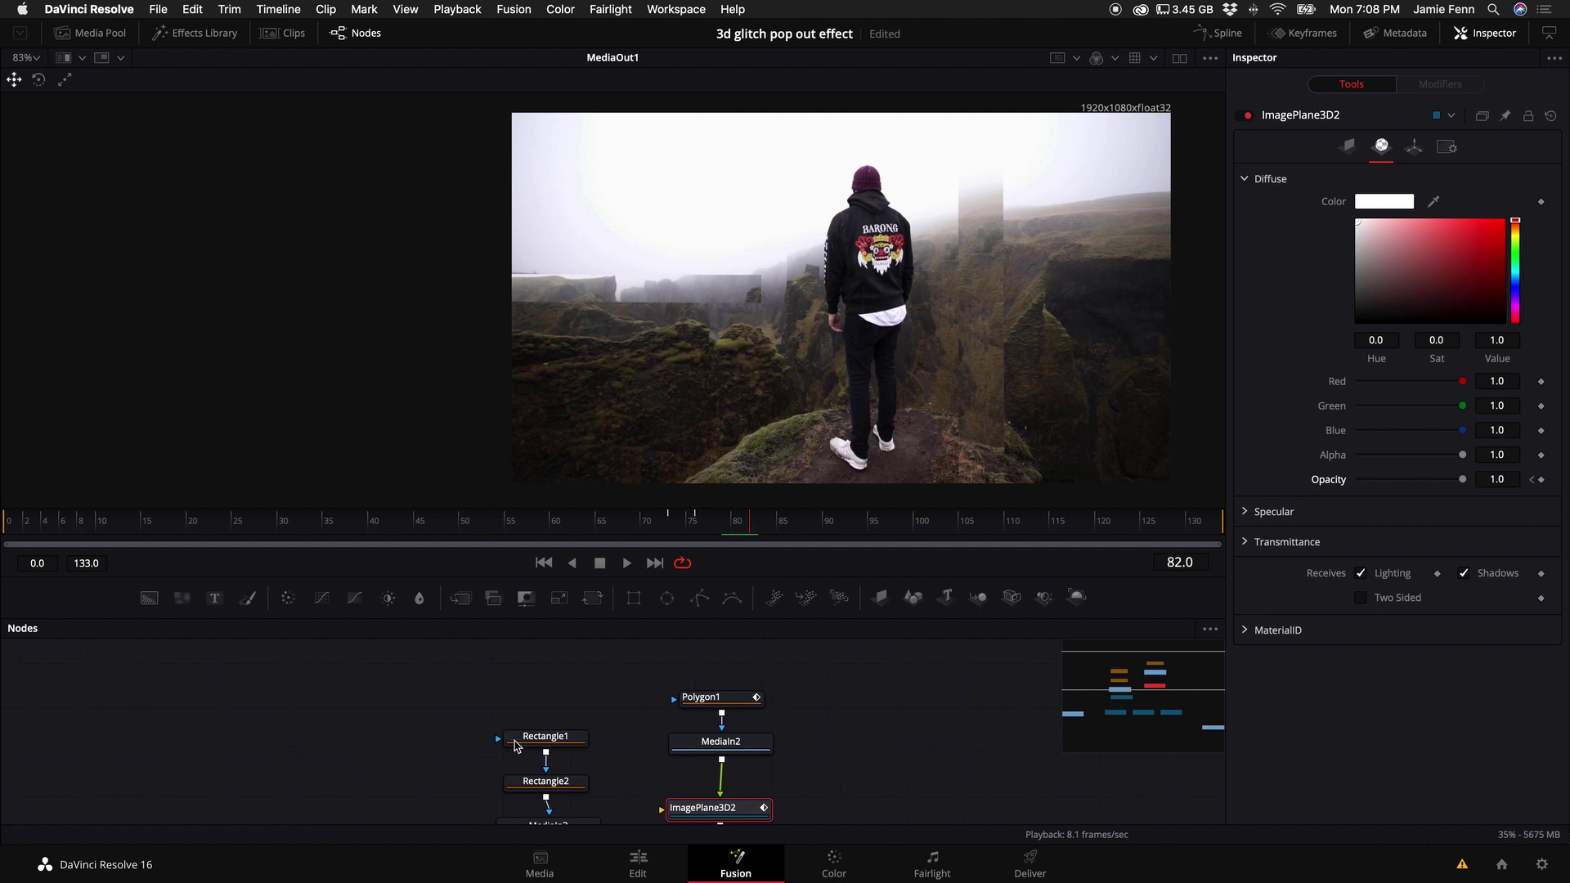
scroll(526, 742, up, 2)
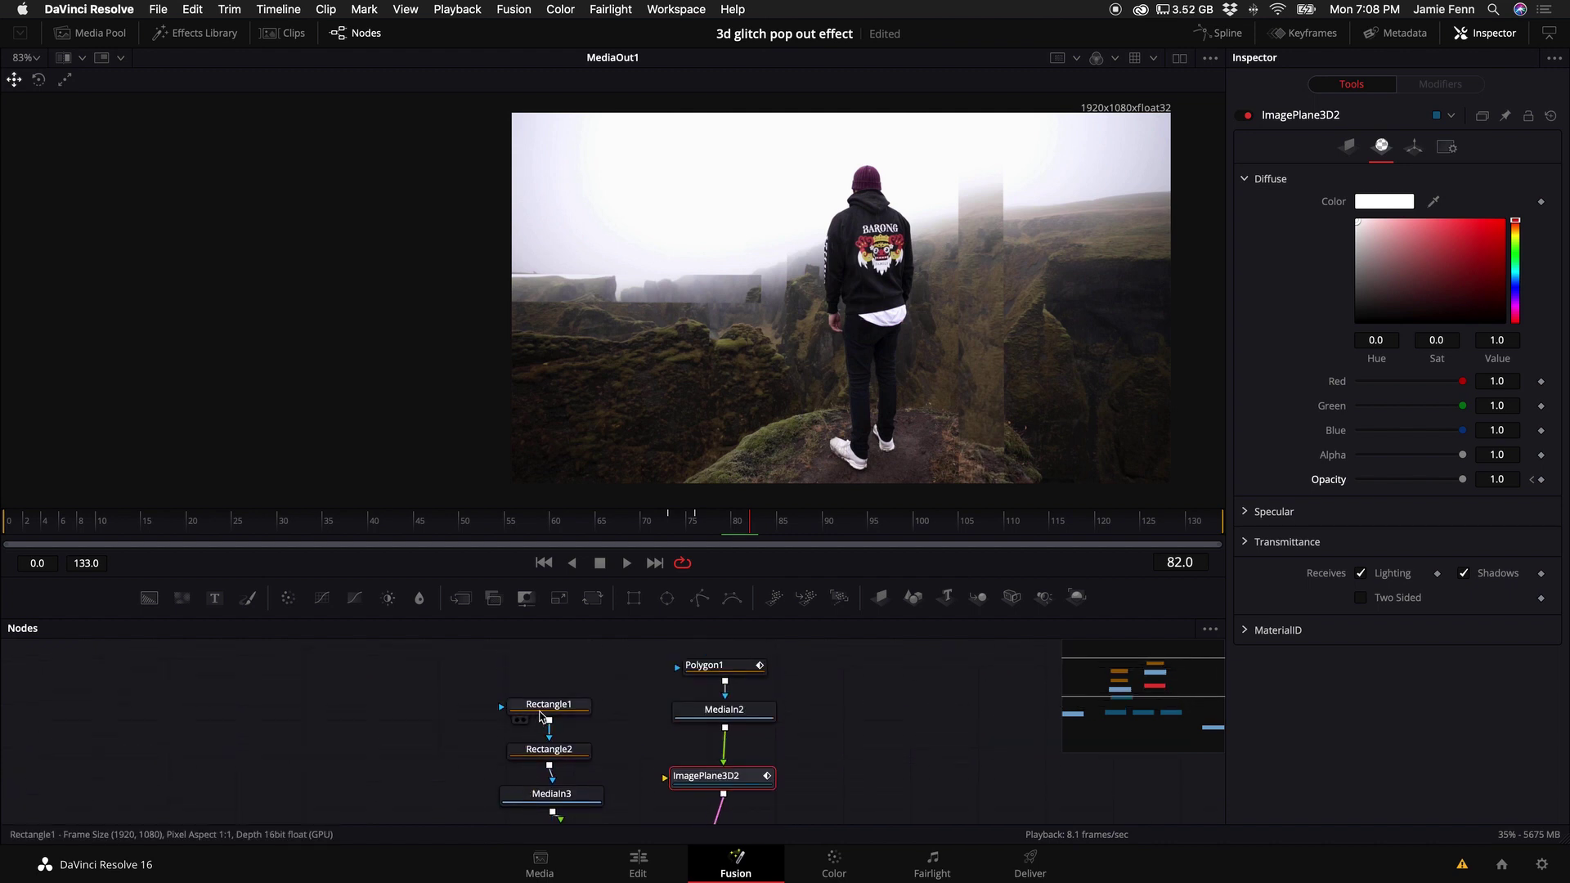
click(544, 705)
click(633, 598)
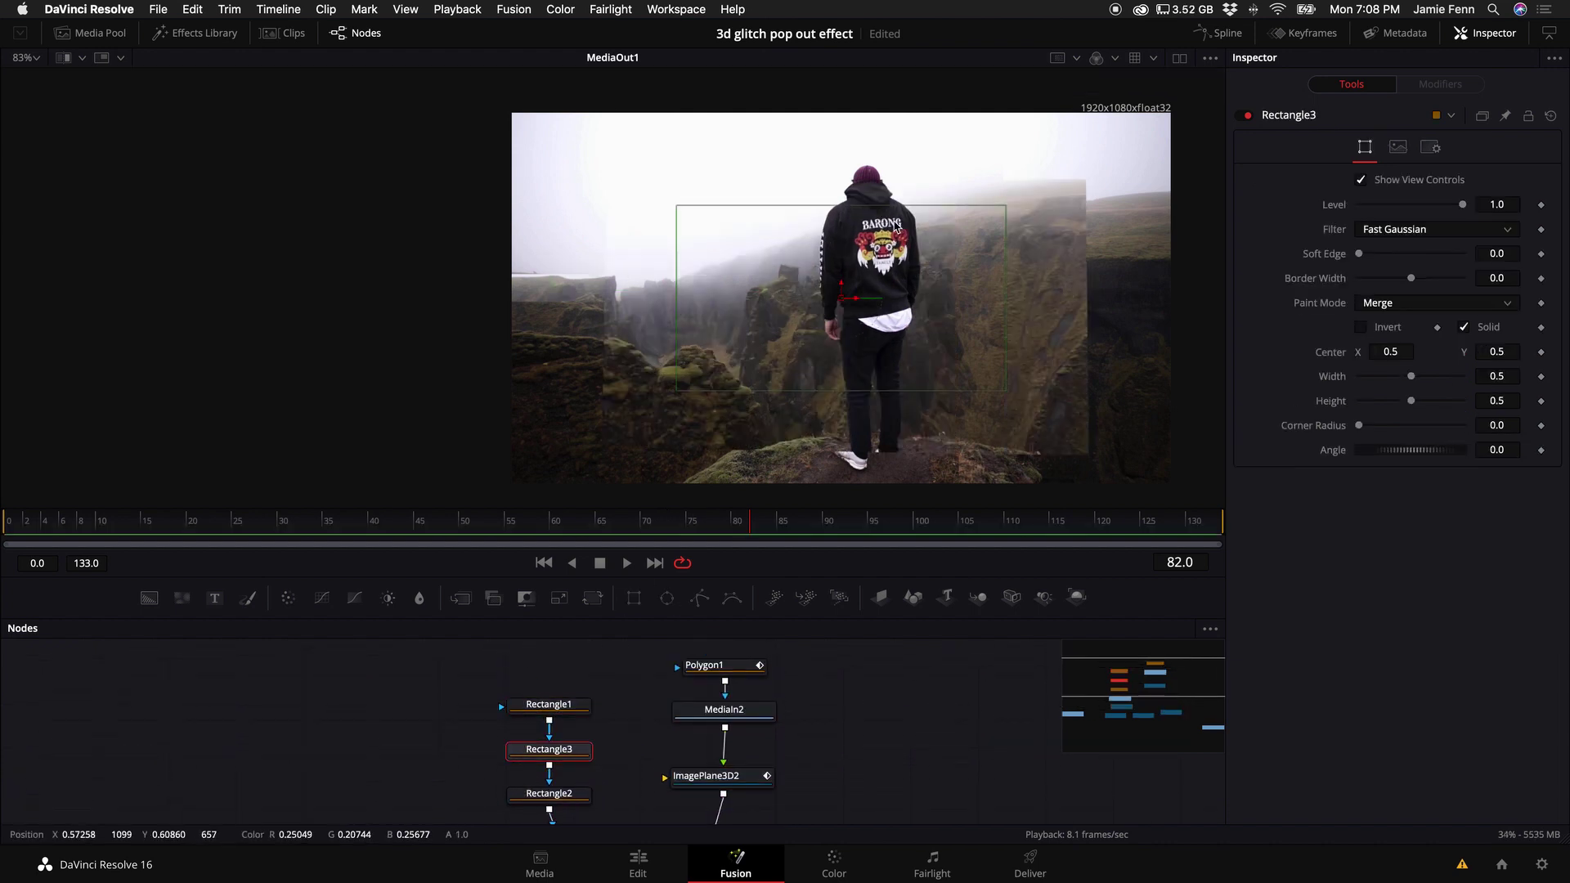
Shape Rectangle3 into a thin horizontal strip with width 0.321339, height 0.001653 and center Y 0.458103
drag(899, 205, 899, 300)
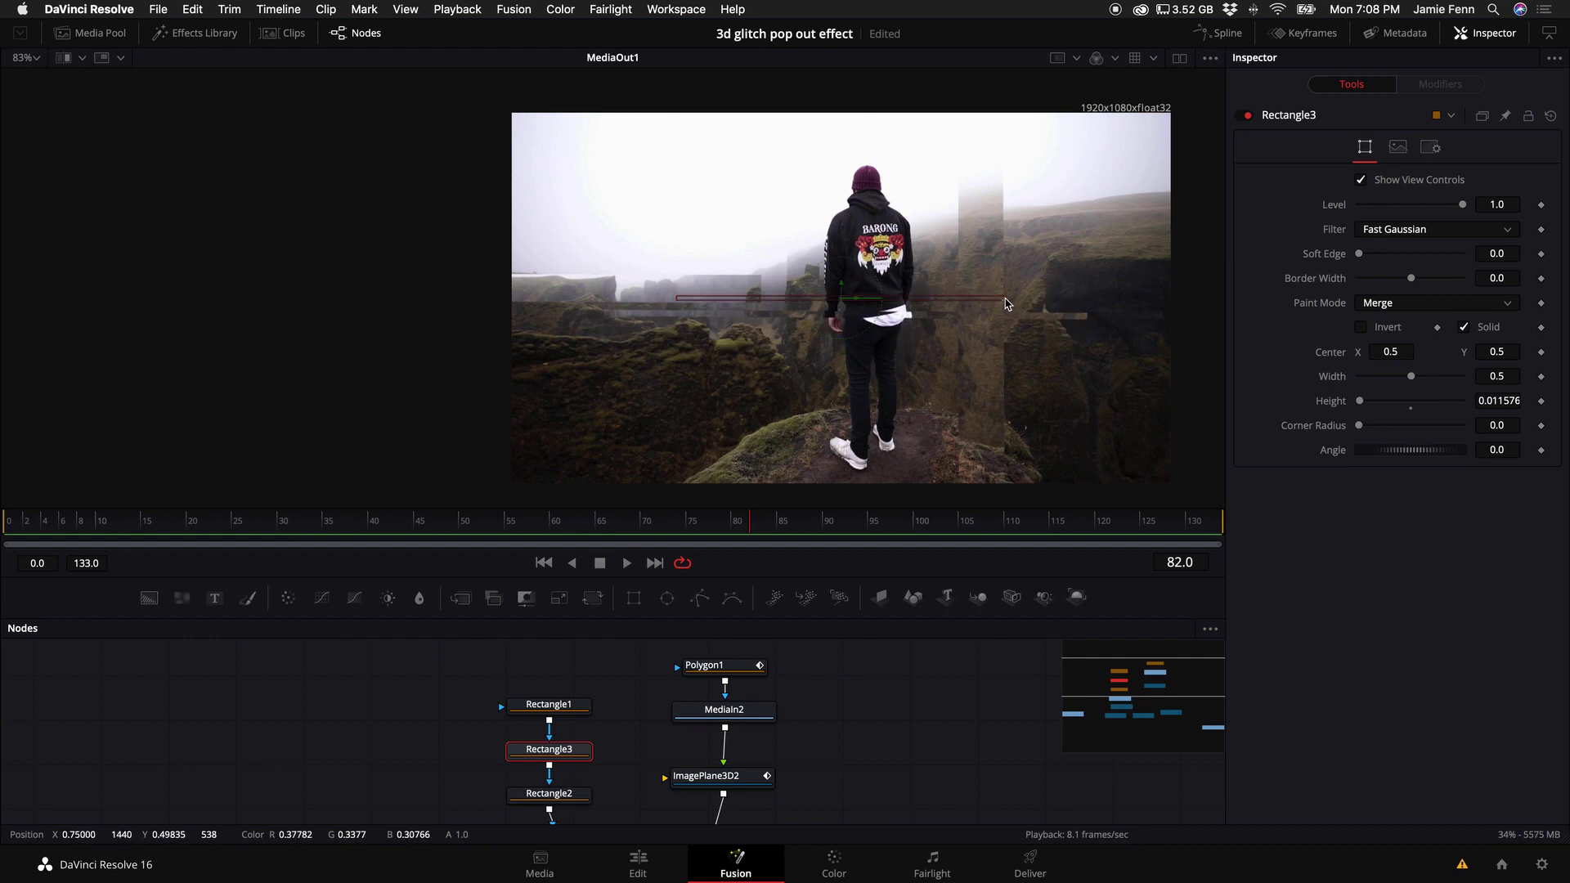
drag(1007, 305, 950, 305)
drag(841, 296, 760, 299)
scroll(760, 346, up, 3)
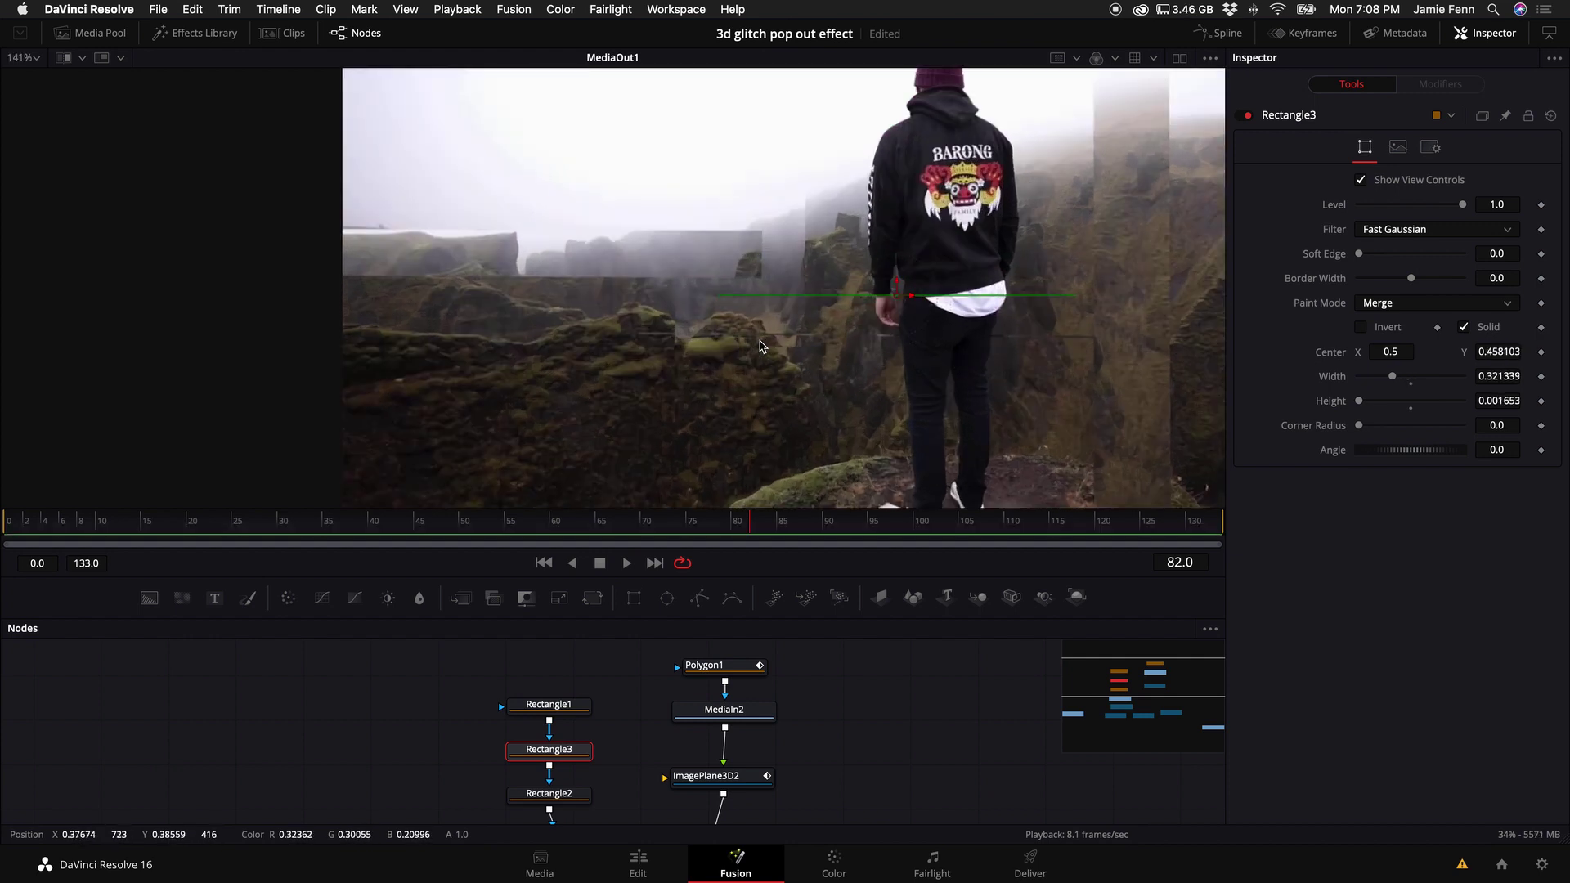
Preview the effect up to frame 99 and reposition the Rectangle3 strip sideways to center X 0.388601
key(space)
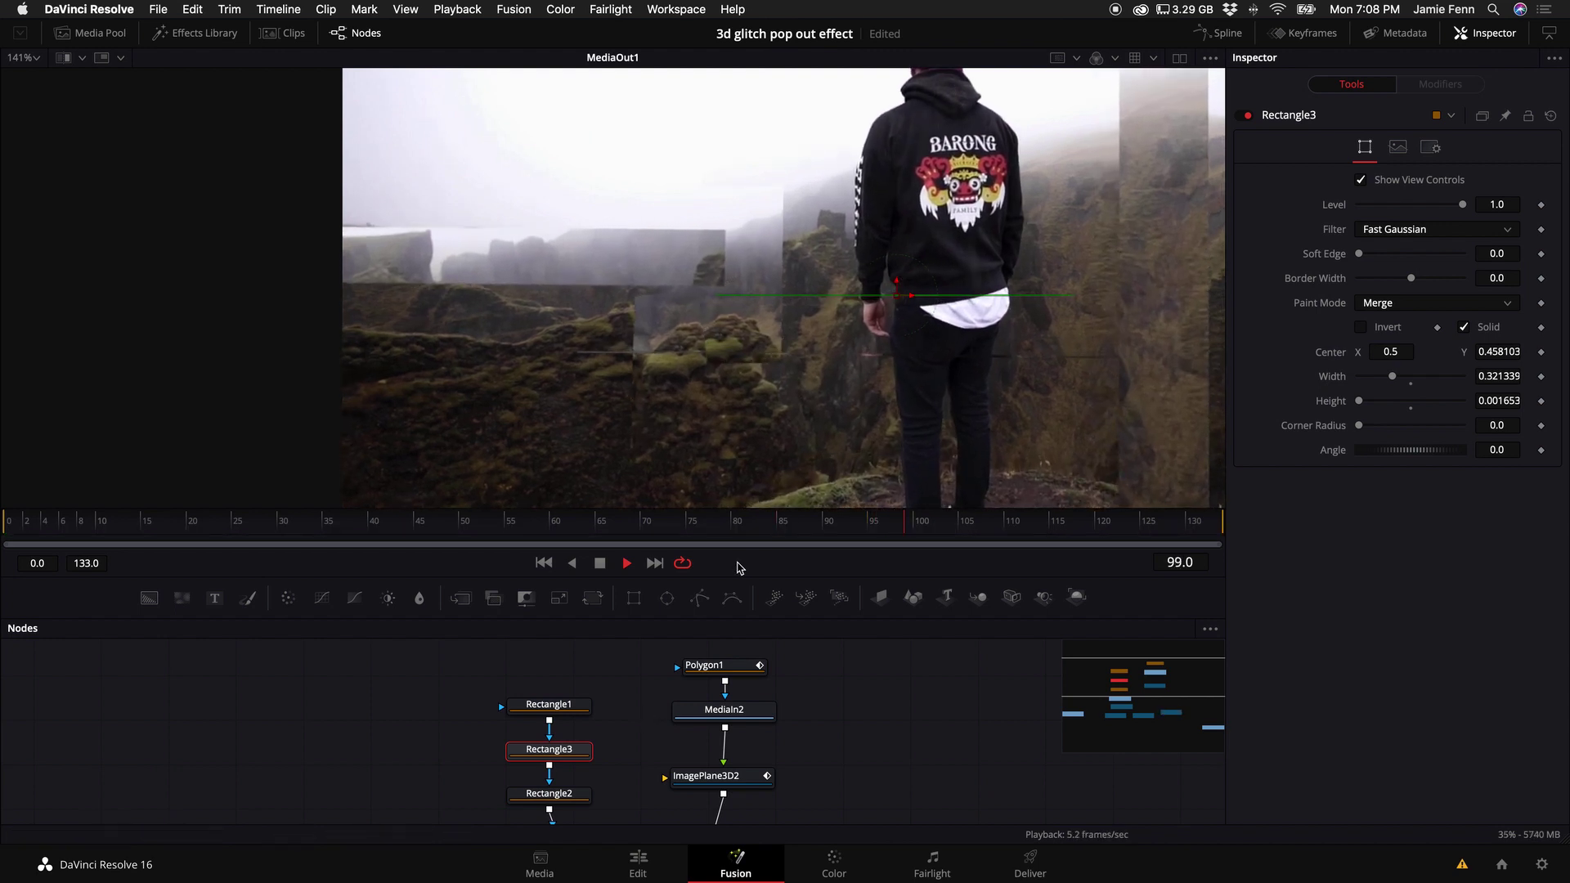
key(space)
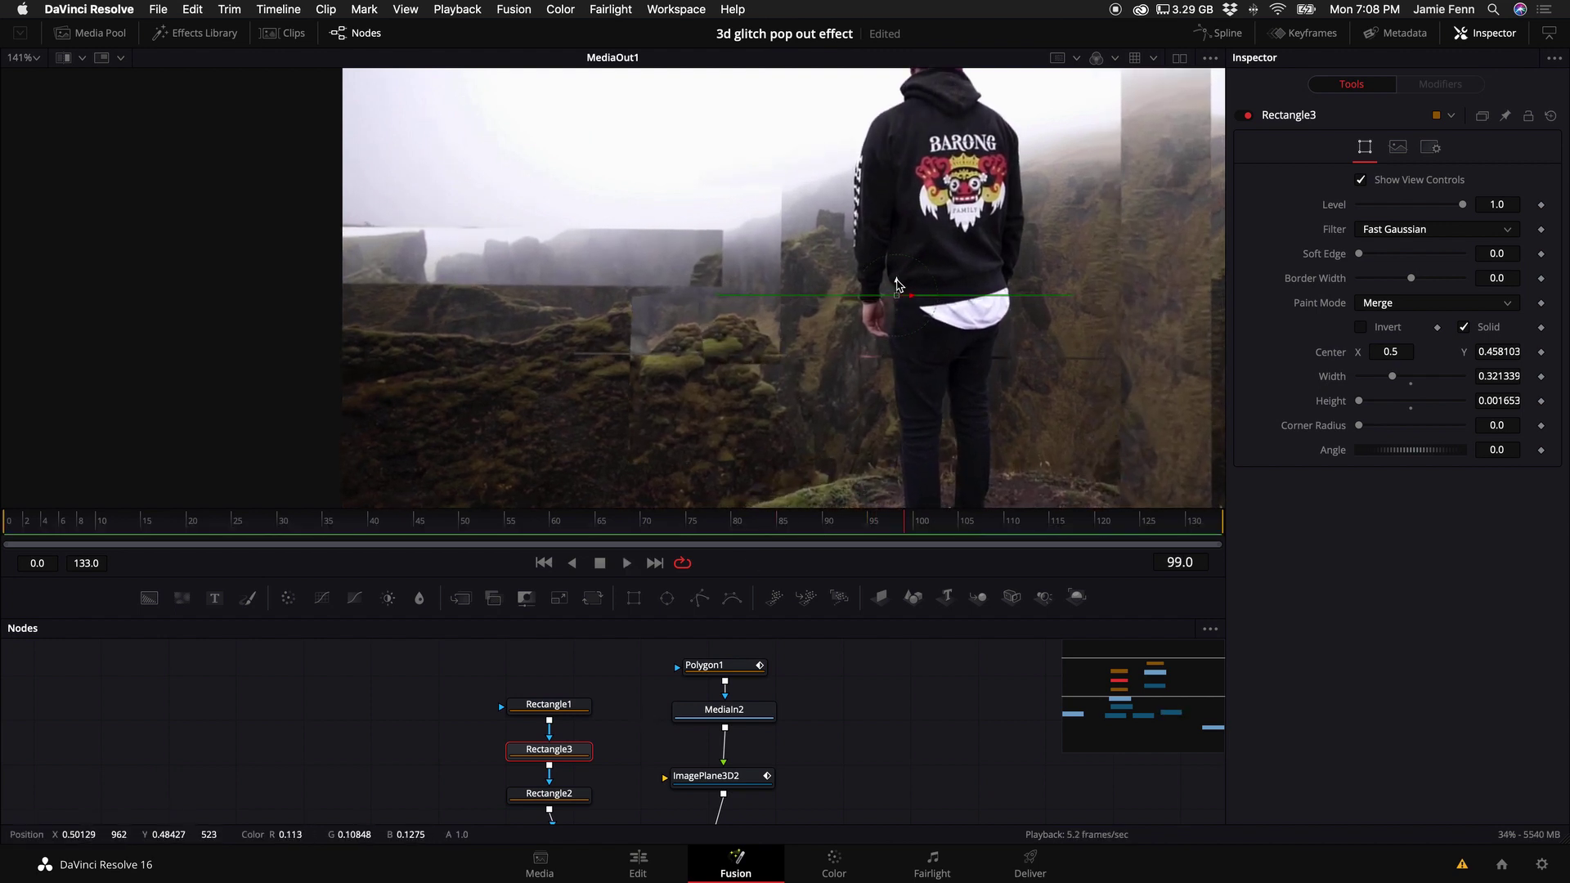
drag(911, 294, 798, 305)
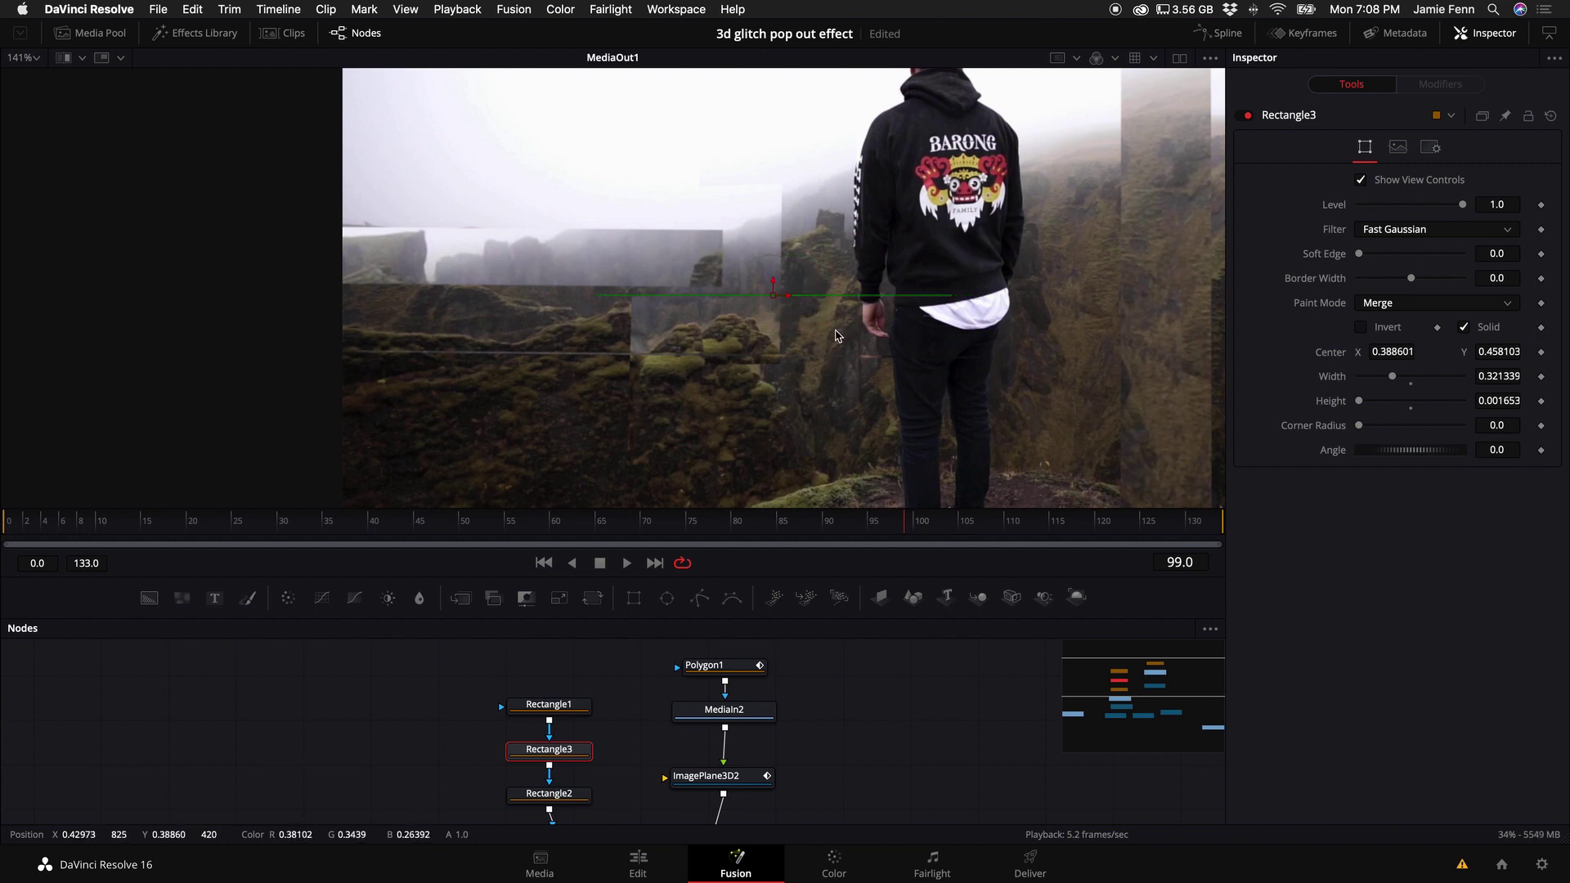
drag(958, 296, 674, 357)
Switch to the Edit page and resize the timeline area showing the stacked source clips on Video 1 to Video 3
key(shift+4)
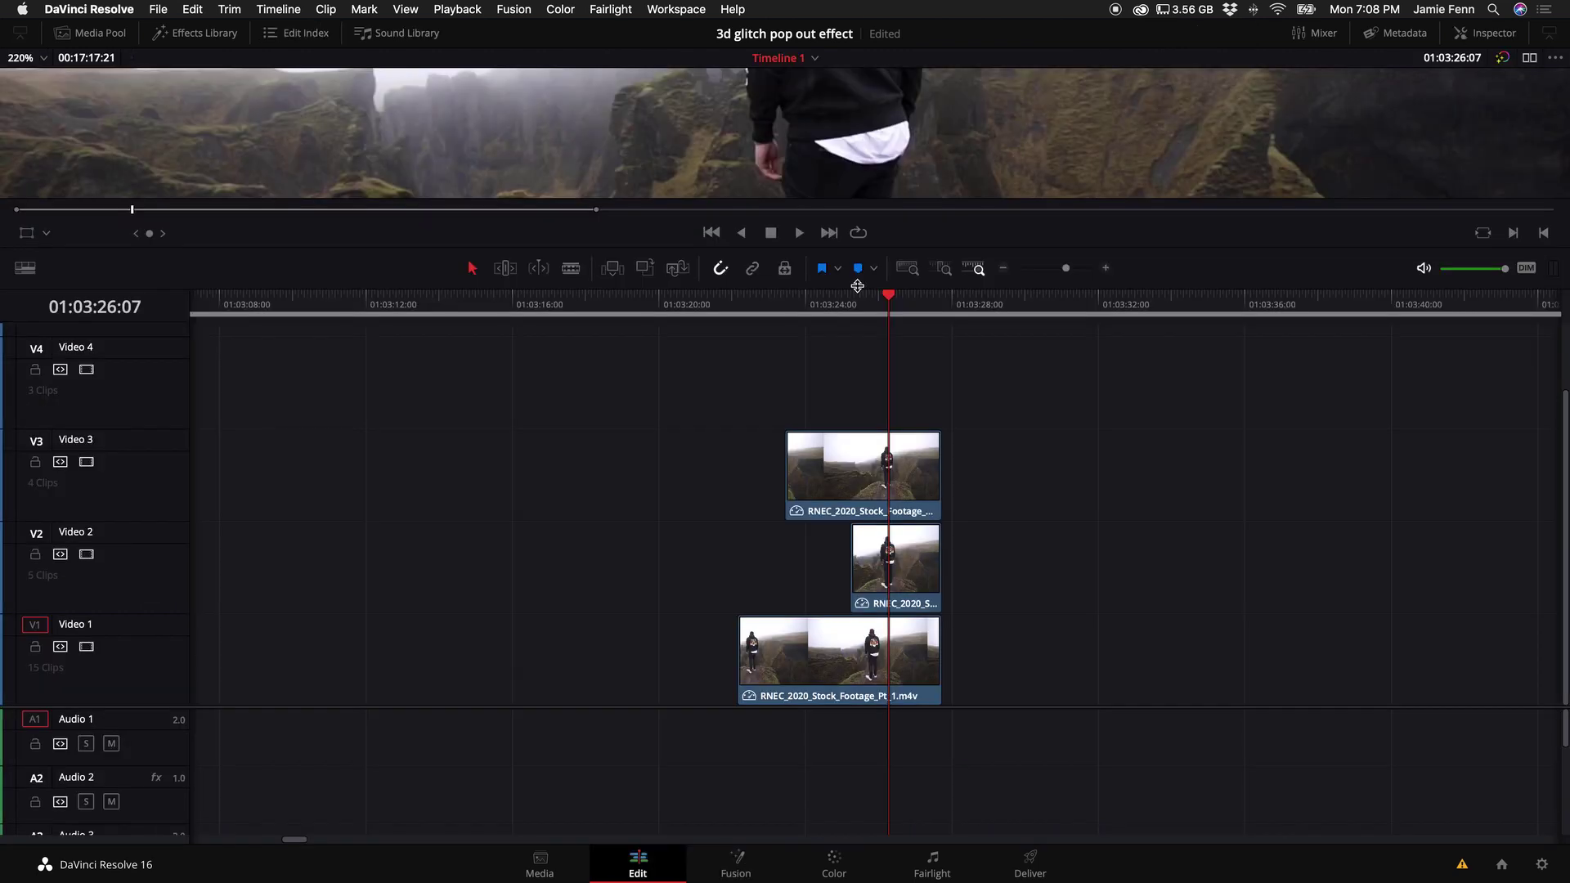
drag(856, 289, 858, 360)
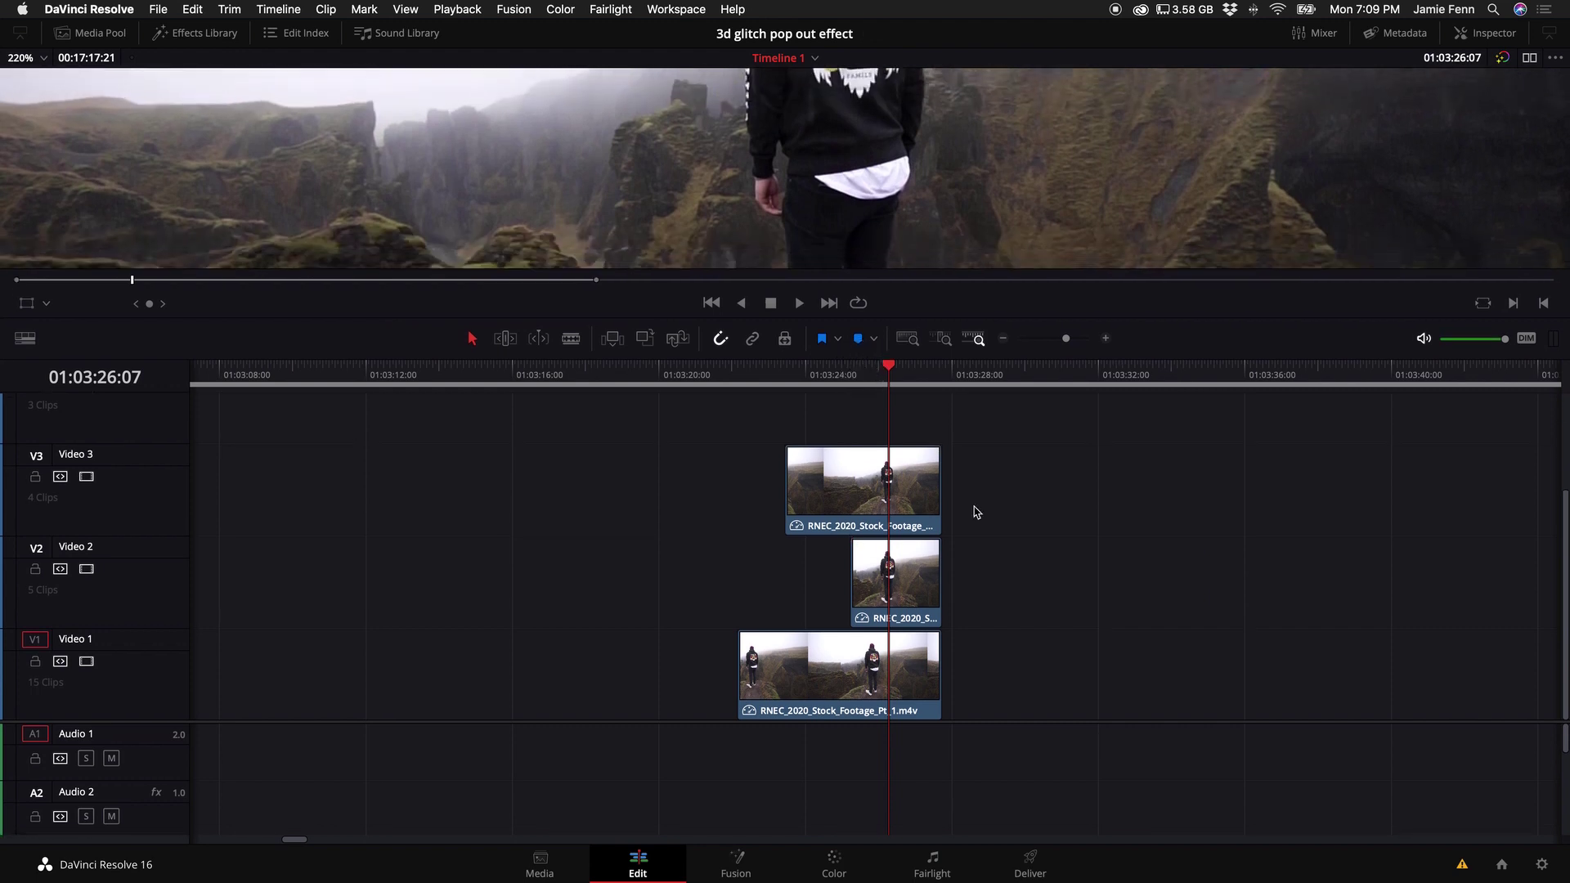